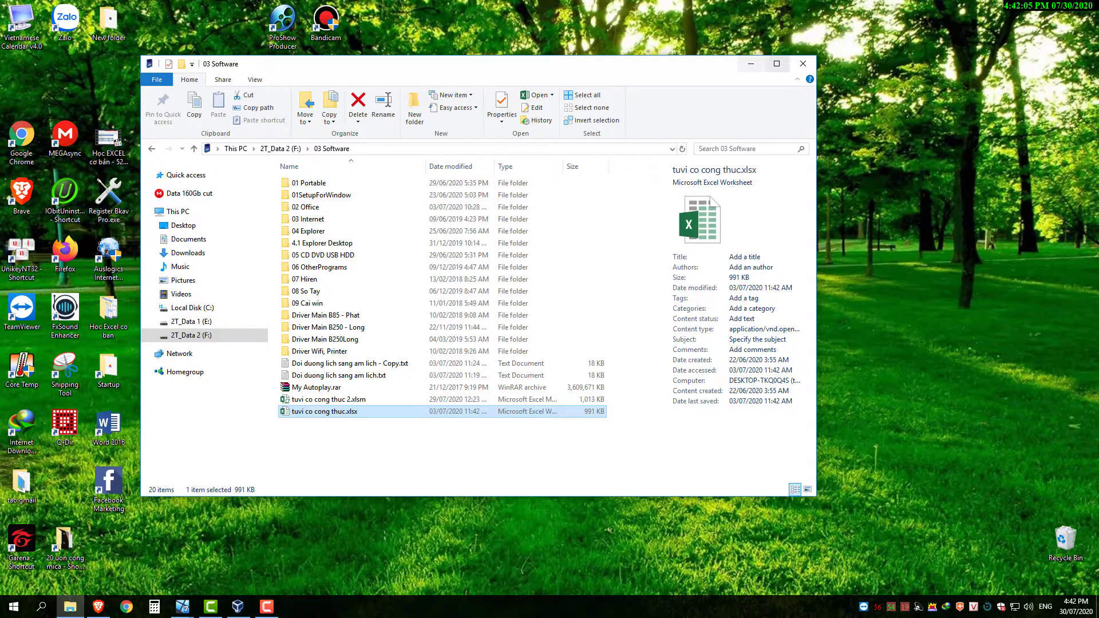
Move the 03 Software window lower right, minimize it, and refresh the desktop
mouse_move(670, 67)
mouse_down()
mouse_move(770, 117)
mouse_move(766, 131)
mouse_up()
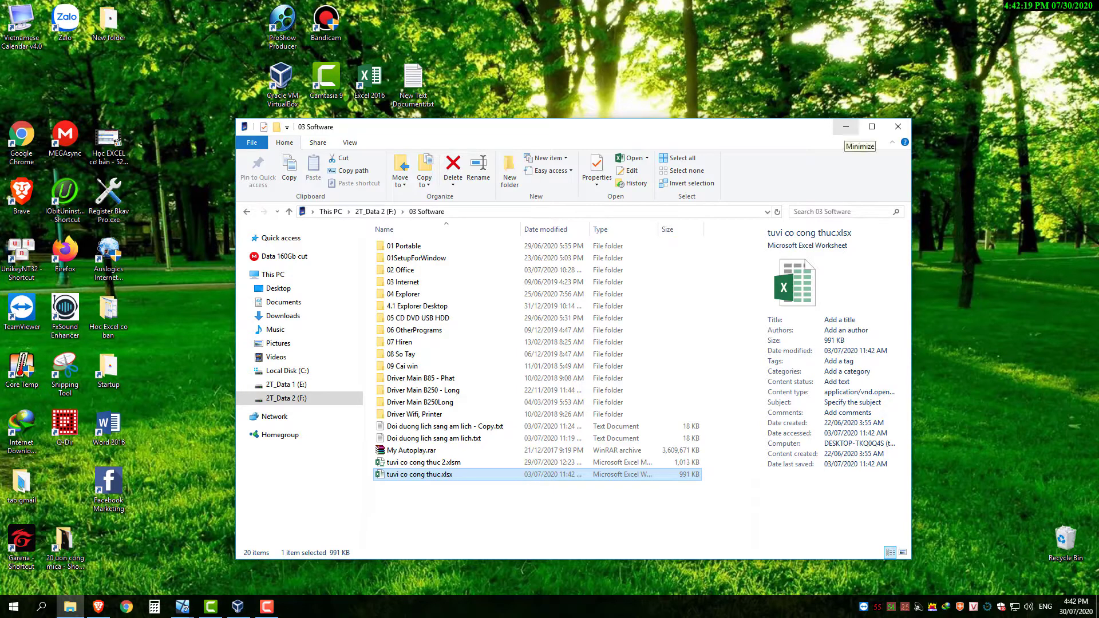
click(845, 127)
right_click(530, 231)
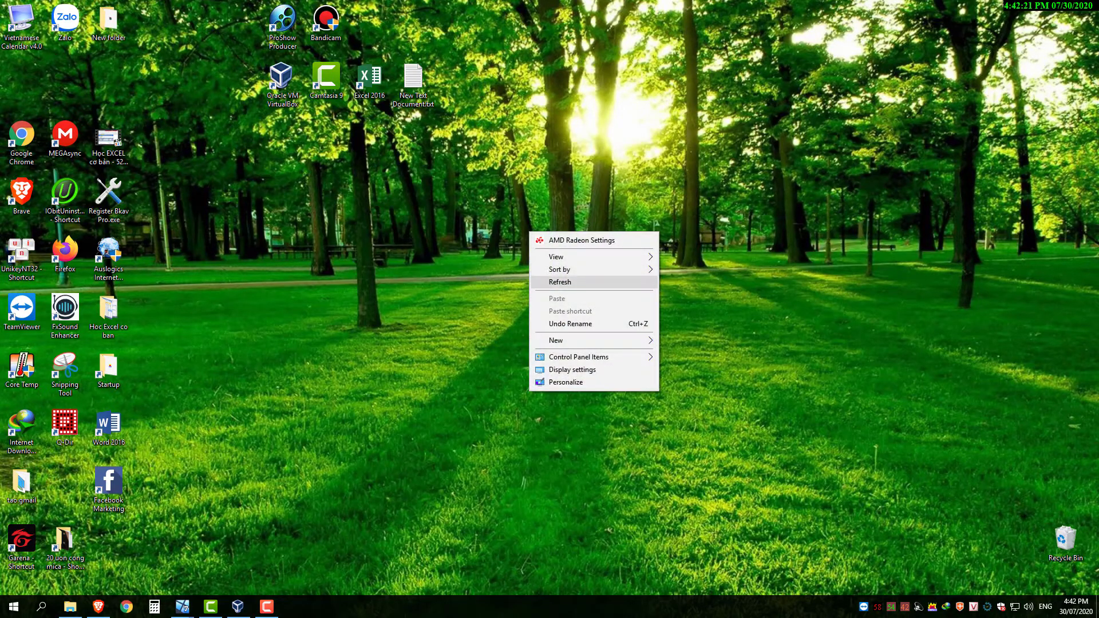
click(566, 282)
Refresh the desktop three more times and select the Excel 2016 shortcut
right_click(490, 223)
click(522, 274)
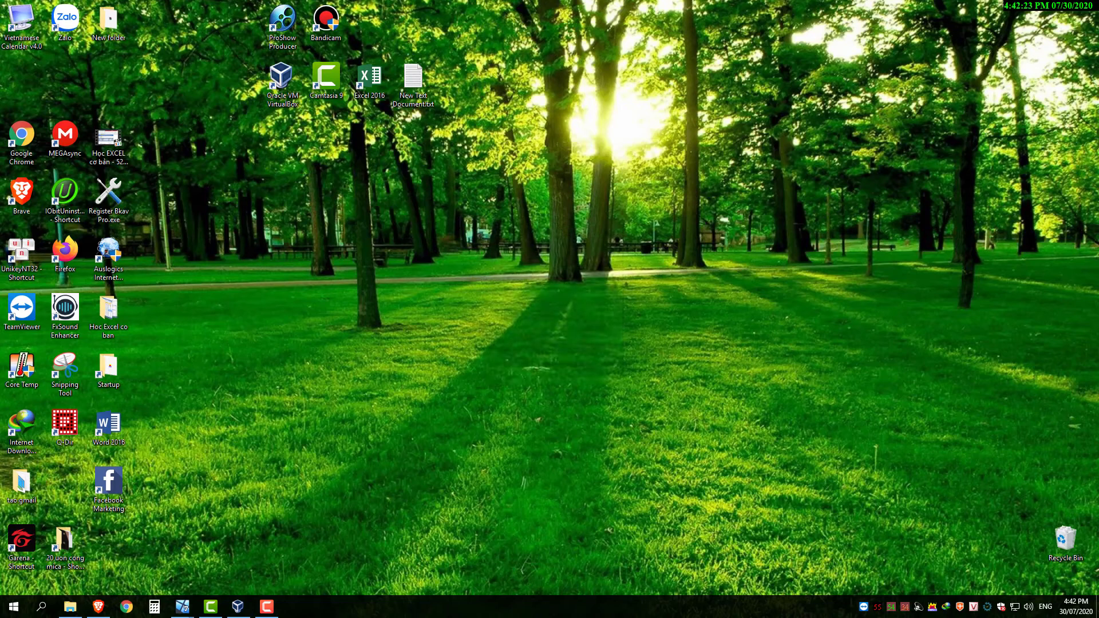
right_click(455, 225)
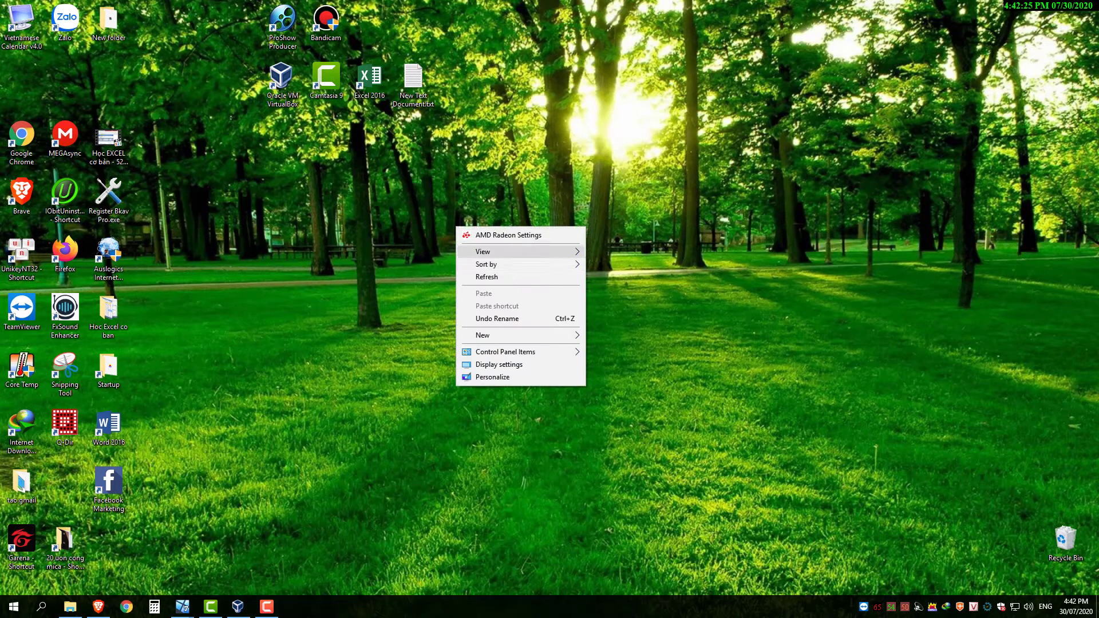
click(487, 276)
right_click(451, 207)
click(486, 257)
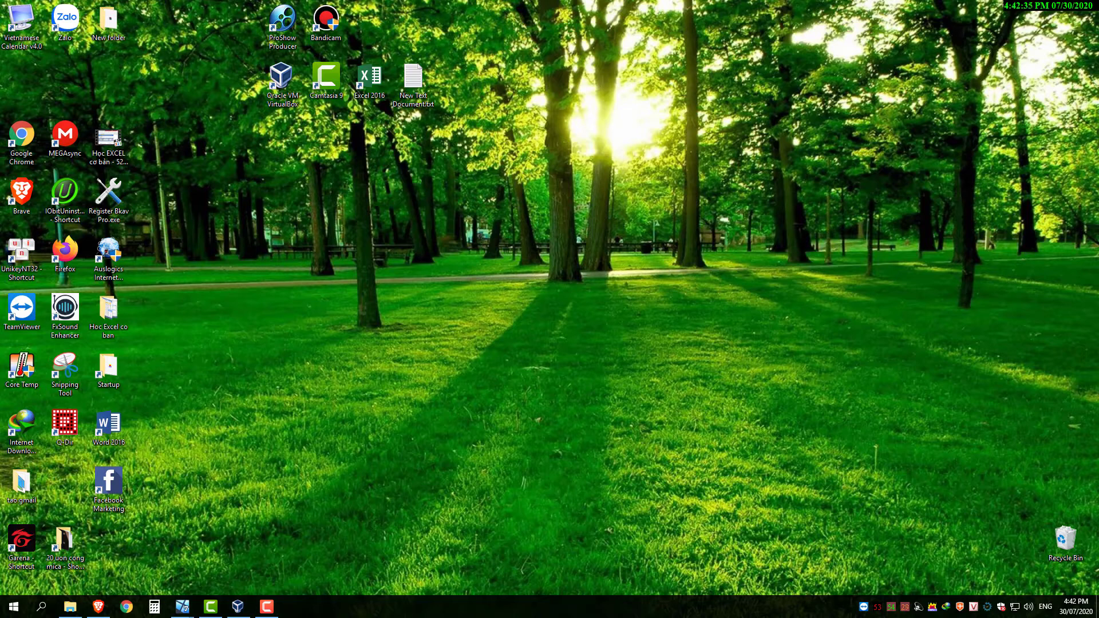
click(369, 80)
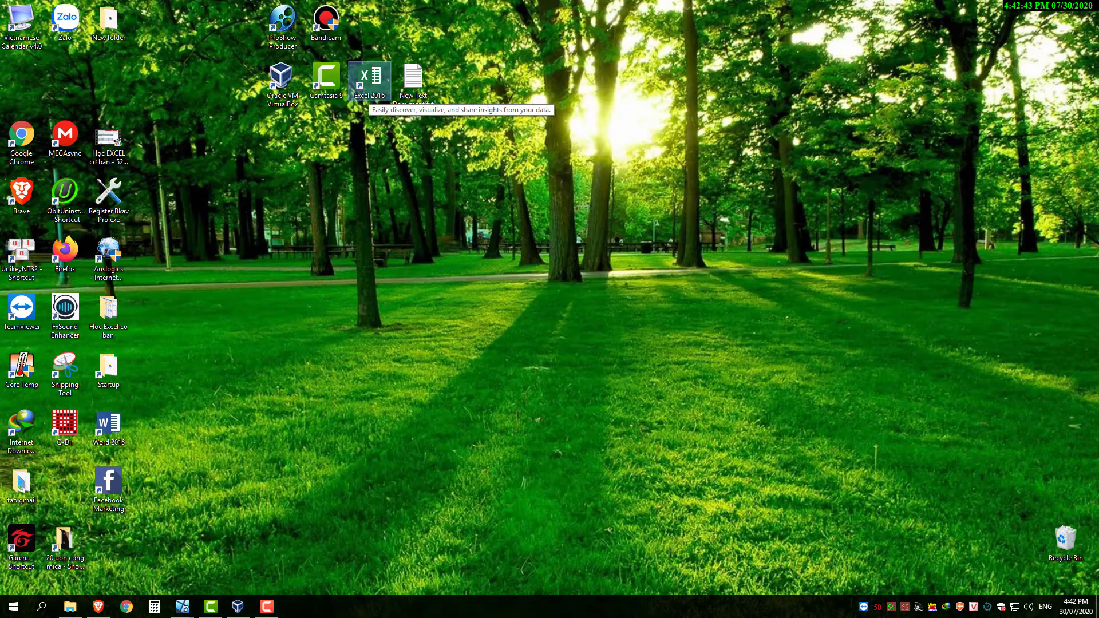
Launch Excel 2016 and create a blank workbook, Book1
double_click(369, 80)
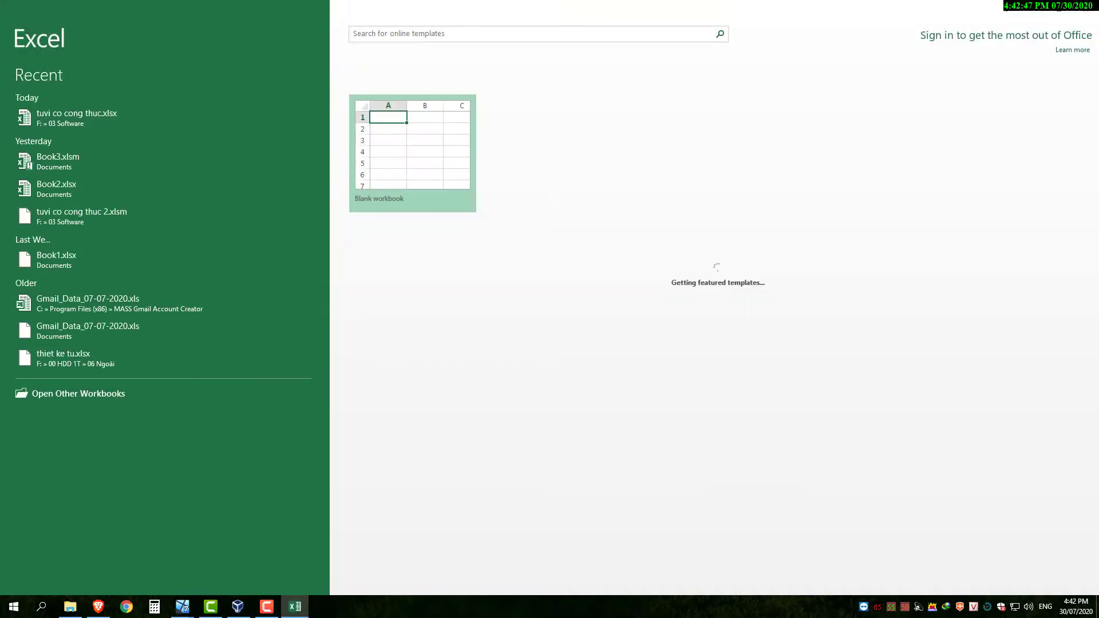
key(Return)
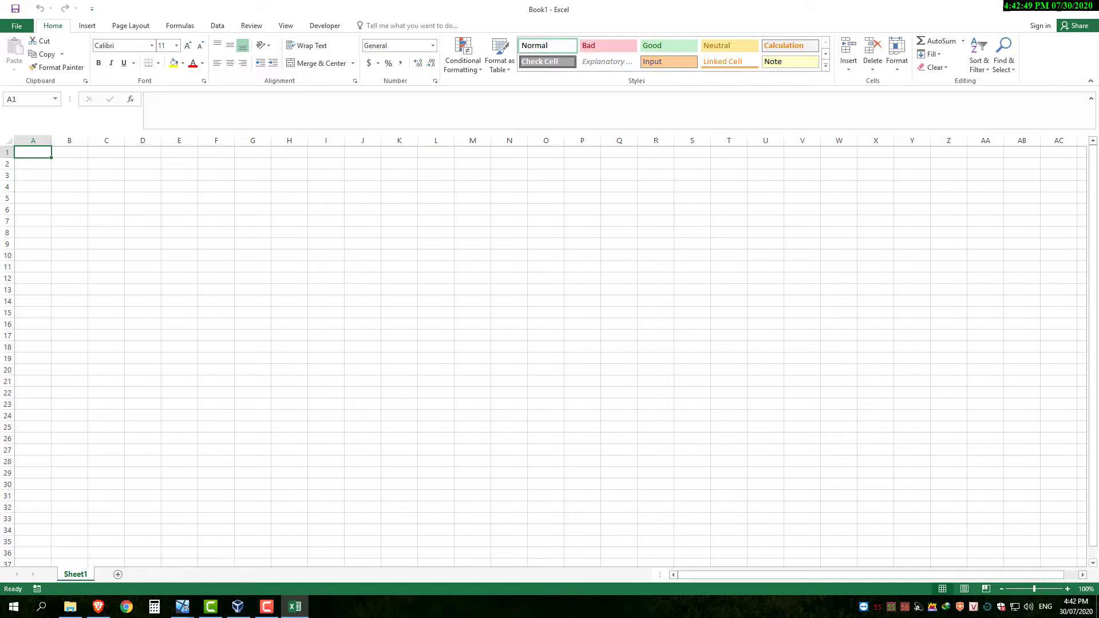
click(363, 243)
mouse_move(289, 209)
mouse_down()
mouse_move(582, 313)
mouse_move(729, 416)
mouse_up()
click(509, 289)
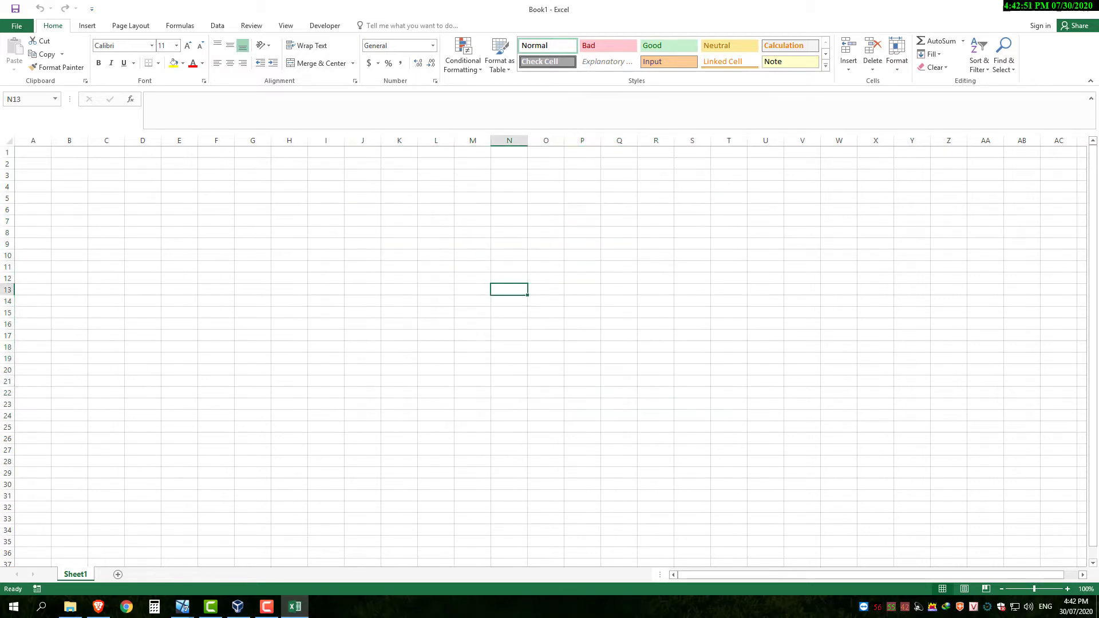
Show the desktop with Win+D and refresh it
key(super+d)
right_click(447, 226)
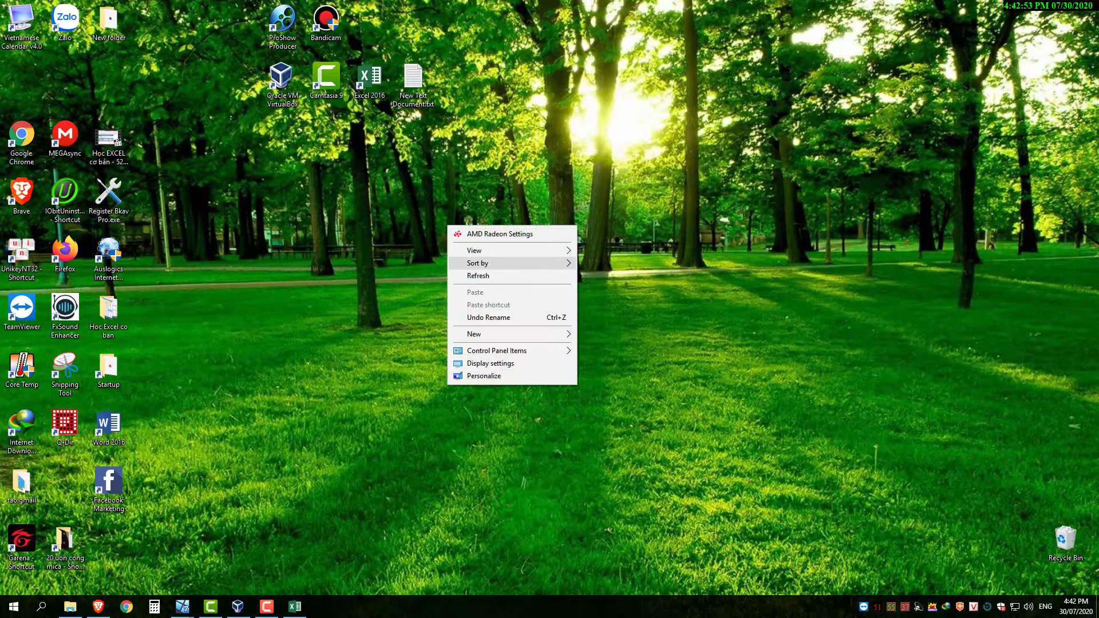
click(478, 275)
Open dwamlich-dwduonglich.txt from F:\05 Youtube\05 De tai\22 Chuyen ngay am lich sang duong lich
click(70, 606)
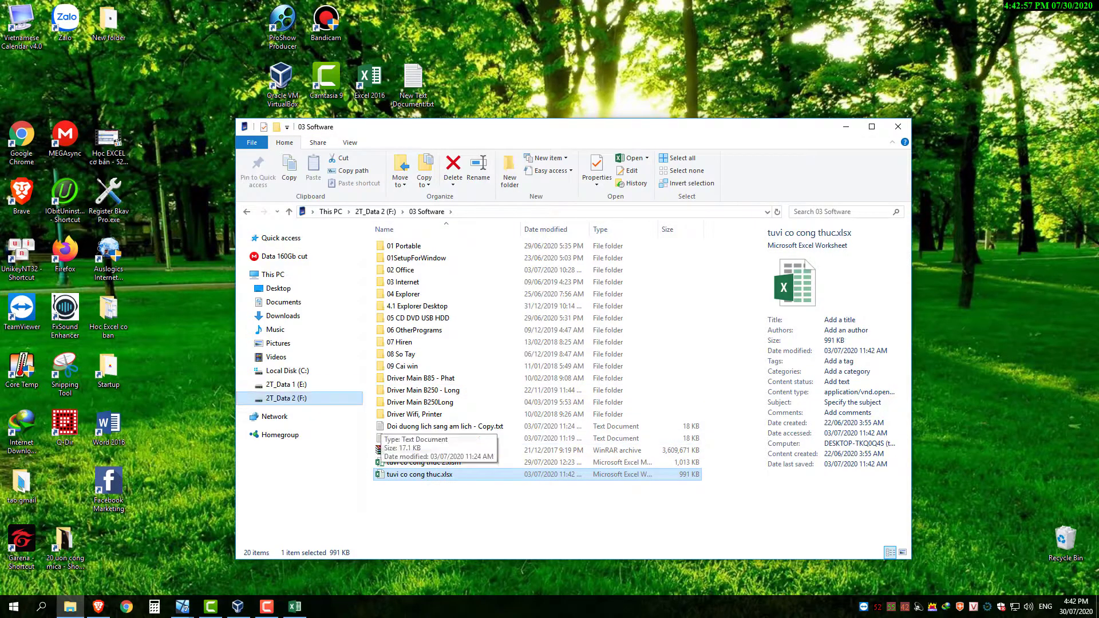
click(285, 398)
double_click(401, 317)
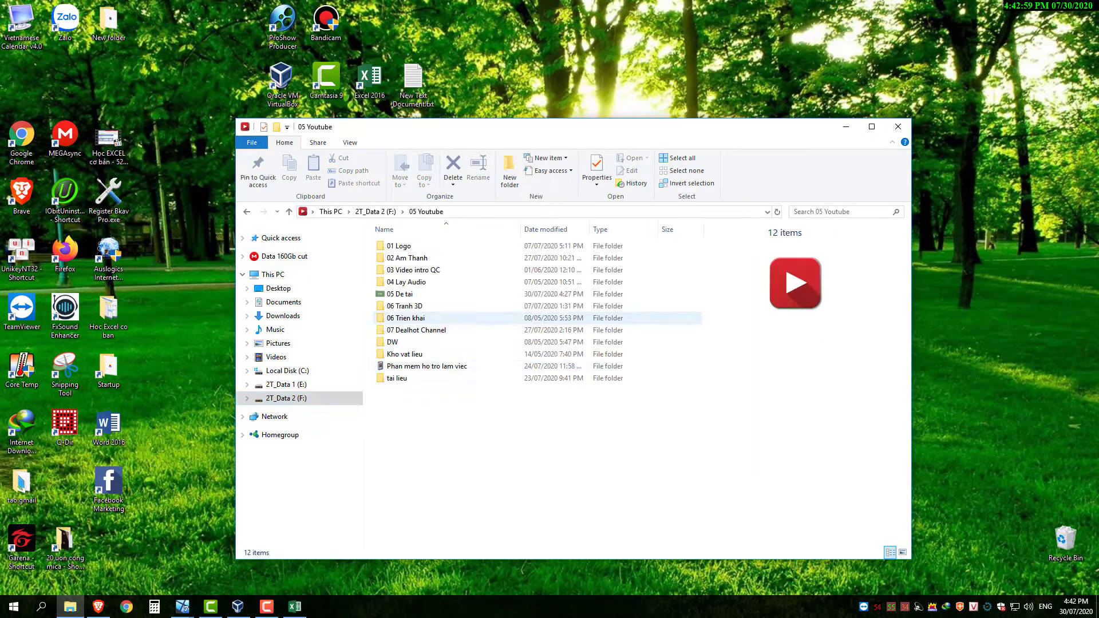
double_click(400, 293)
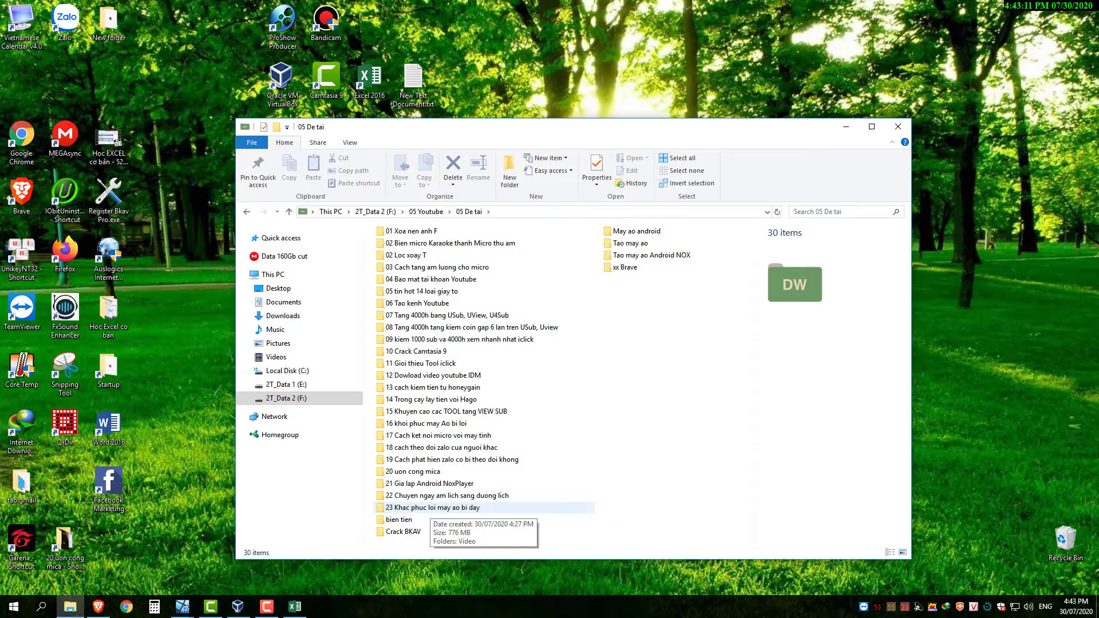
double_click(429, 496)
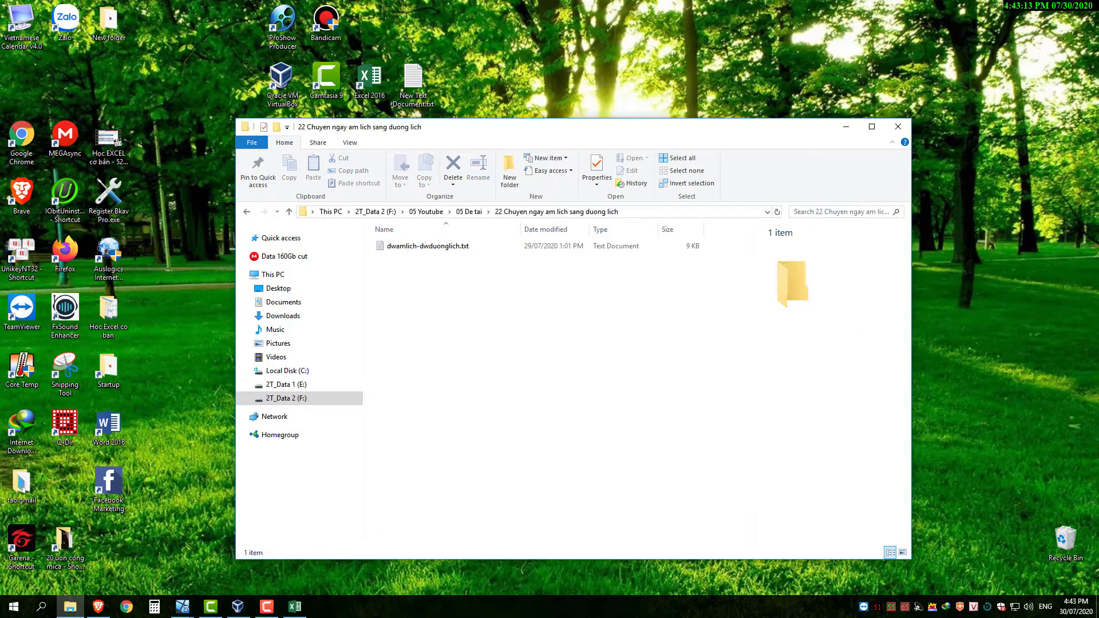
double_click(429, 246)
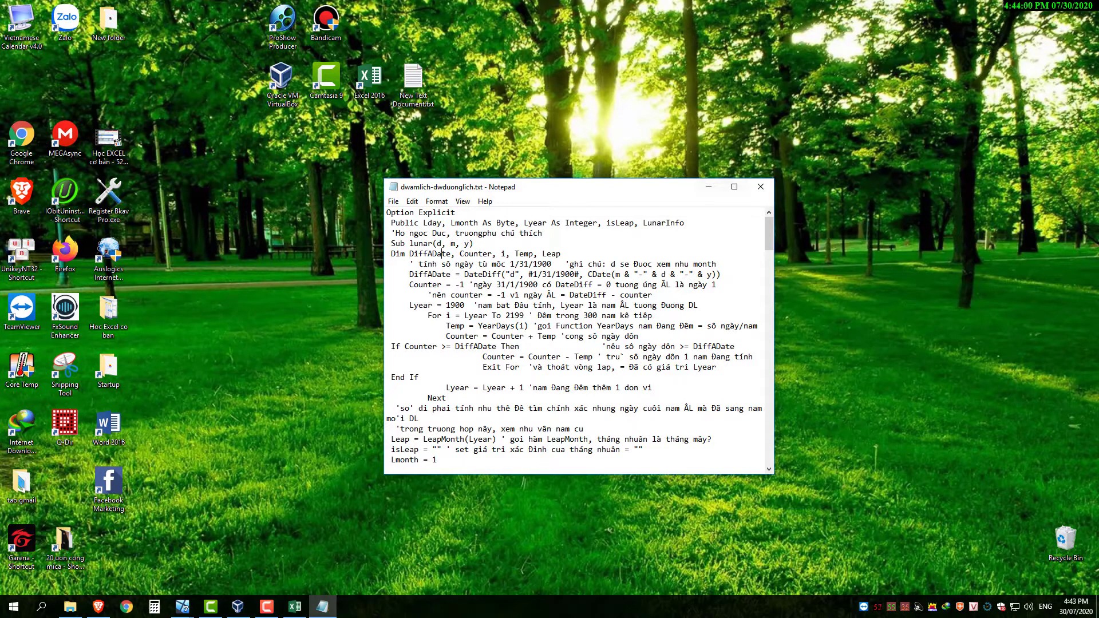
Copy all the code in the text file and return to Book1
key(ctrl+a)
right_click(497, 269)
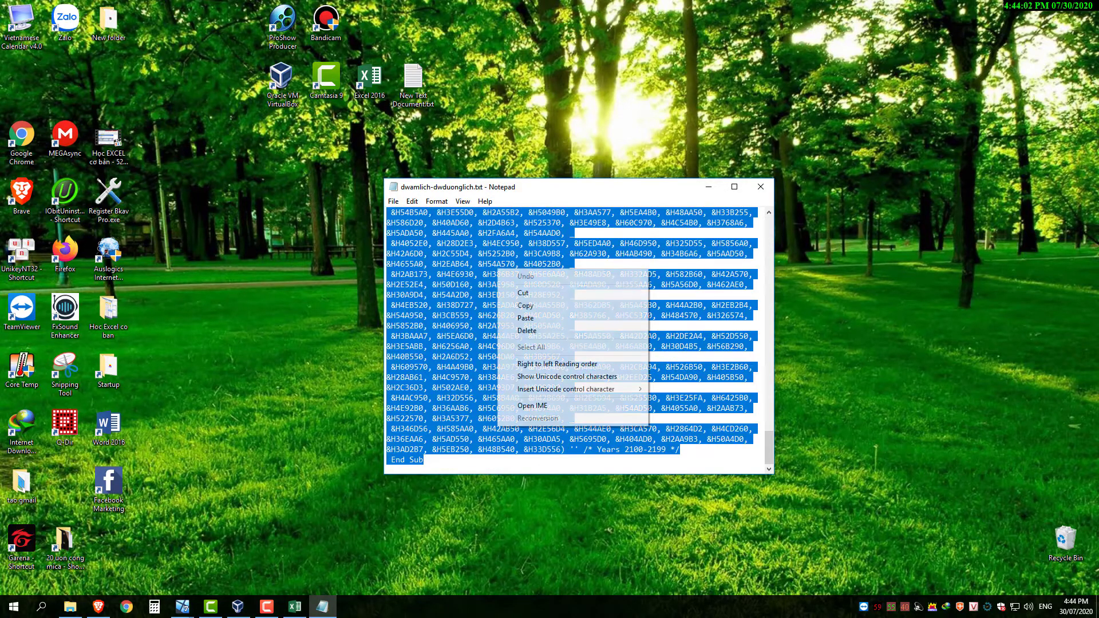
click(572, 305)
click(708, 186)
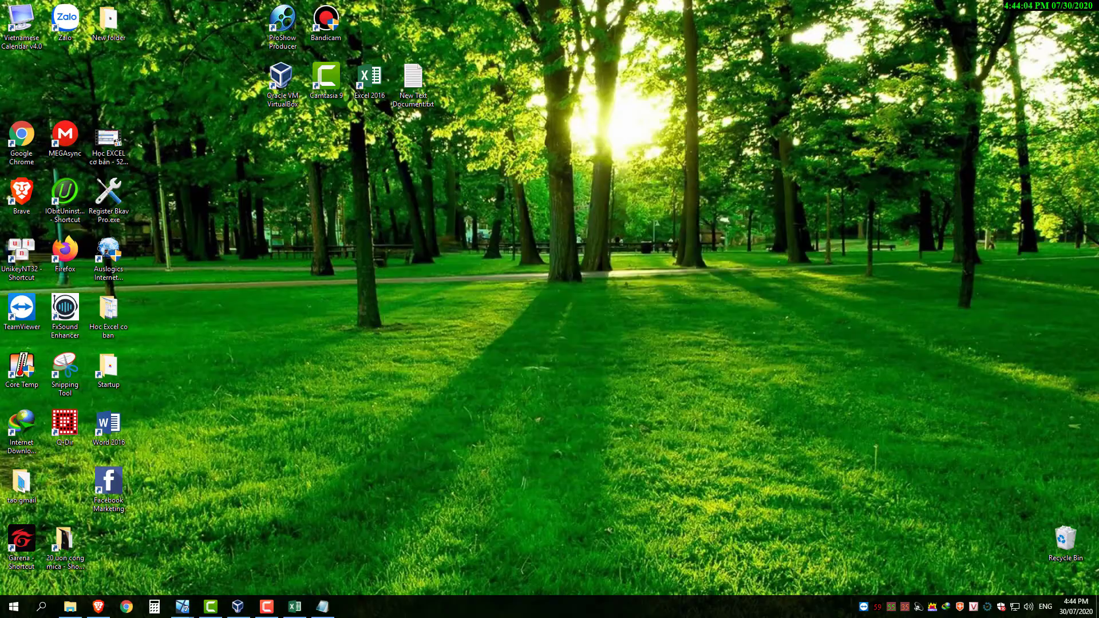
click(295, 607)
Open the Developer tab with Alt+L and launch the Visual Basic editor
click(362, 244)
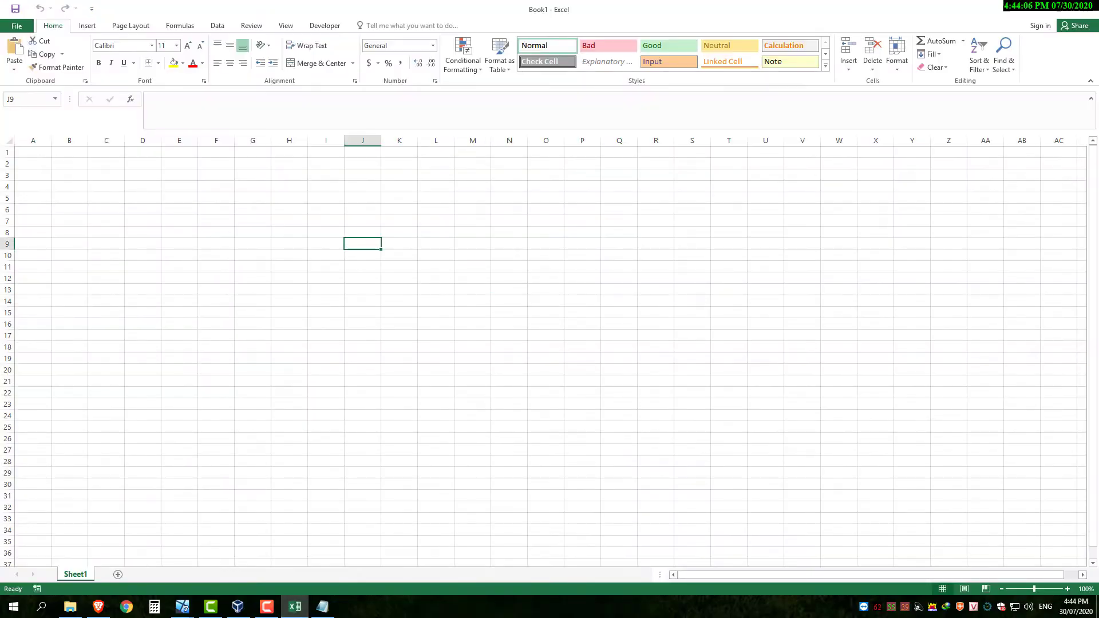
click(546, 290)
click(289, 289)
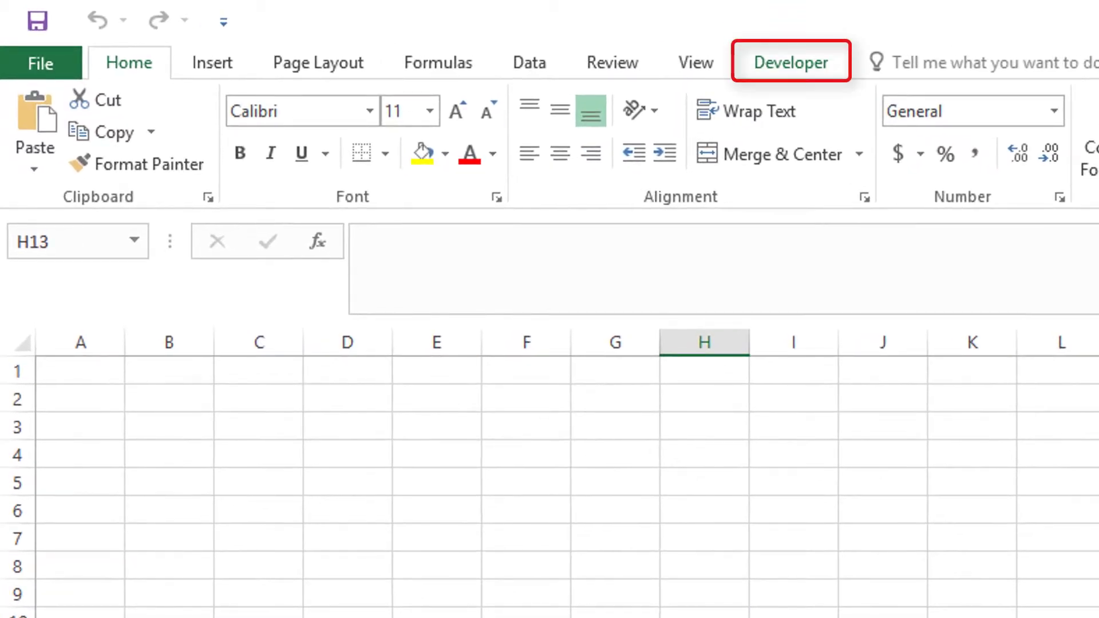
key(alt+l)
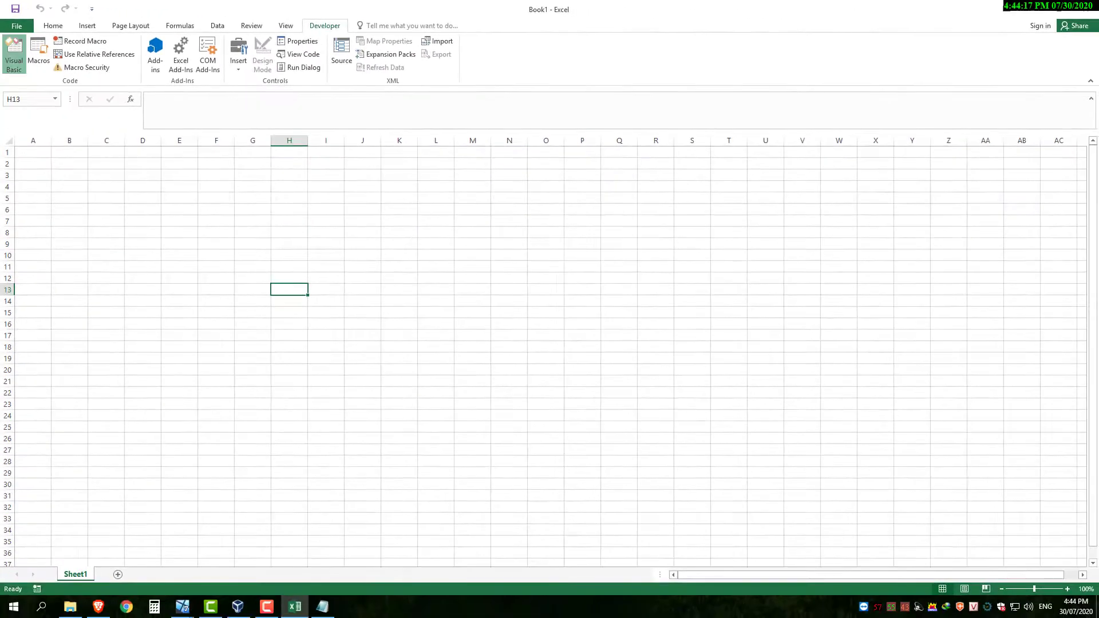
click(33, 131)
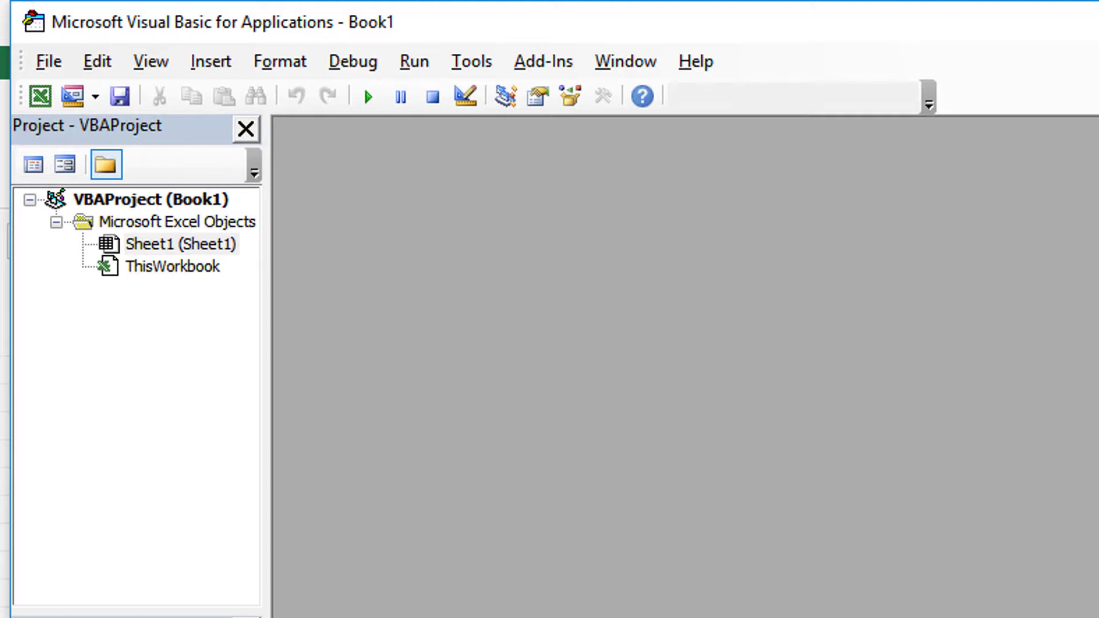
Insert a new Module1 and paste the copied lunar-calendar code into it
click(210, 61)
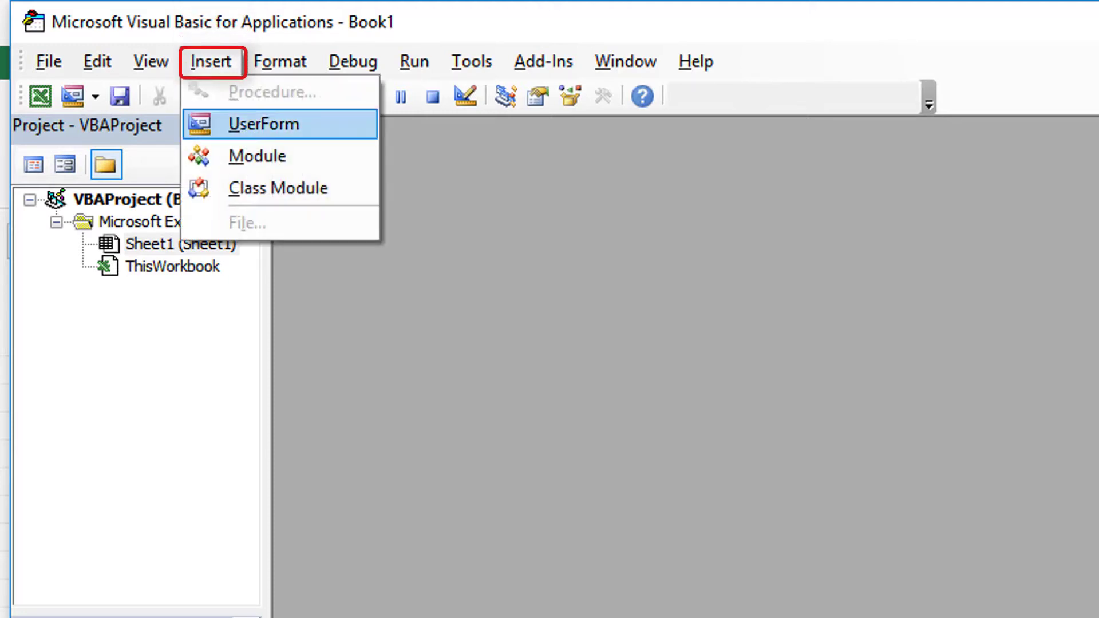
click(257, 156)
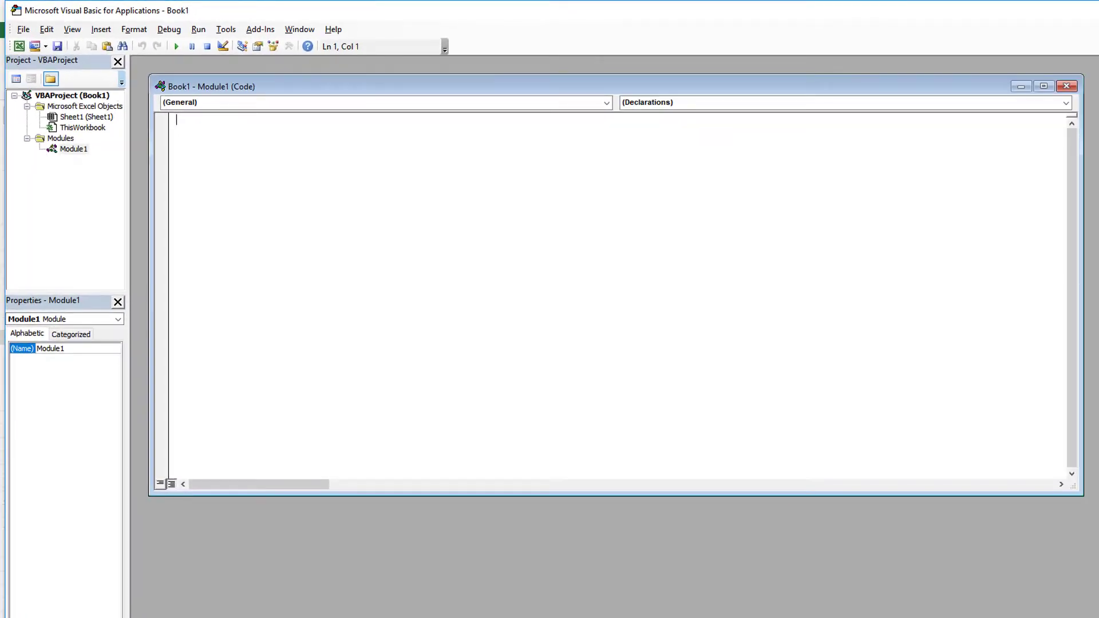
right_click(196, 127)
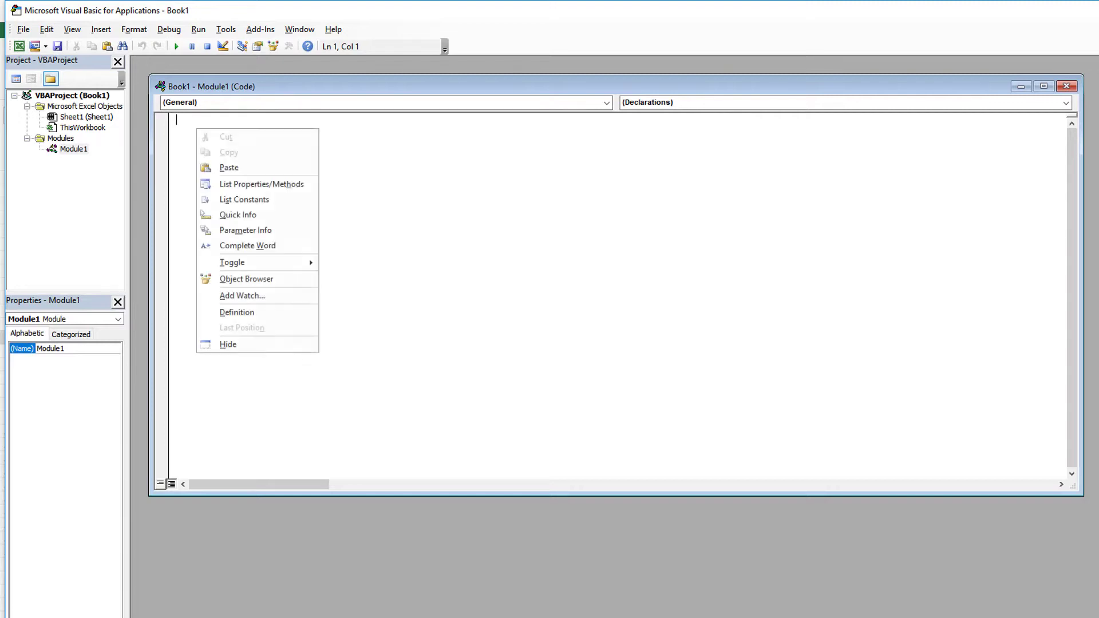
key(Escape)
right_click(178, 118)
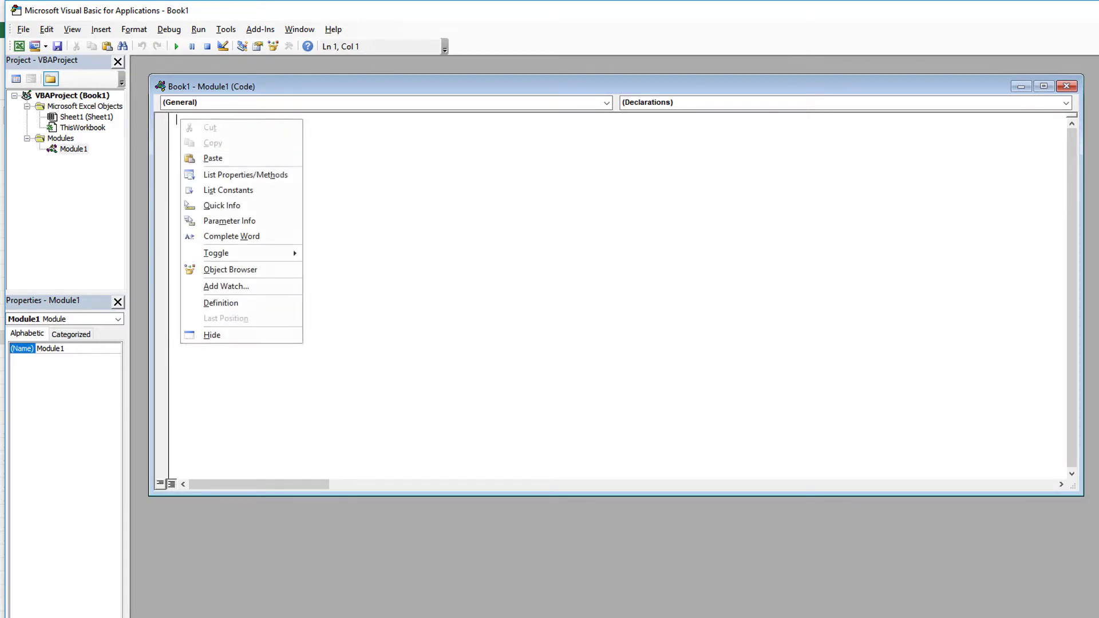
click(207, 157)
Scroll to the top of the pasted code and return to the worksheet with Alt+F11
scroll(619, 295, up, 3)
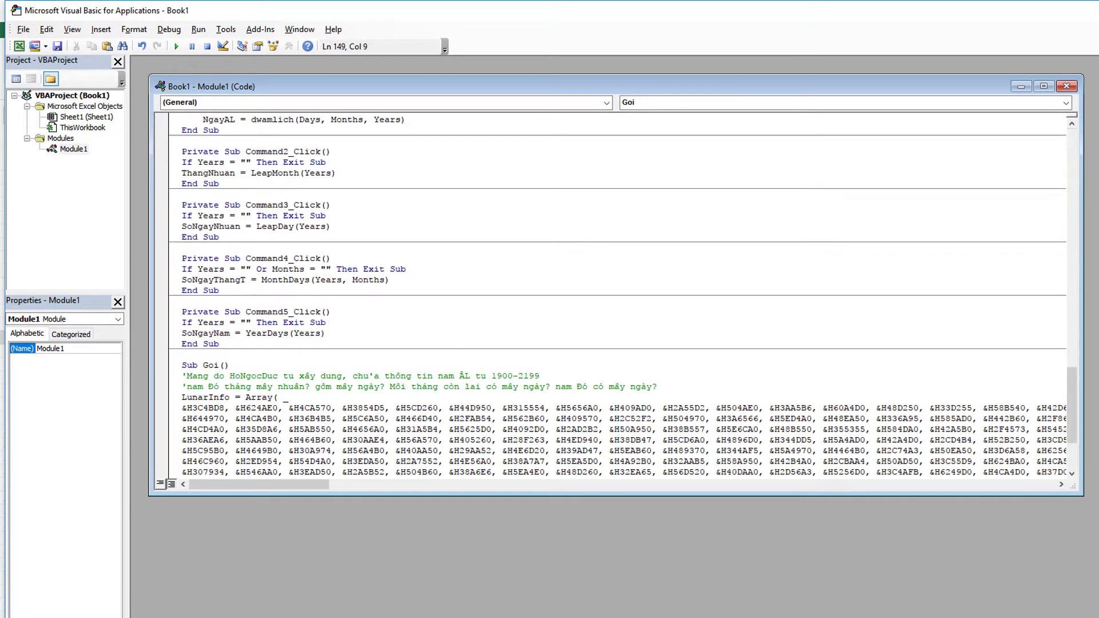
scroll(618, 294, up, 4)
scroll(618, 294, up, 4)
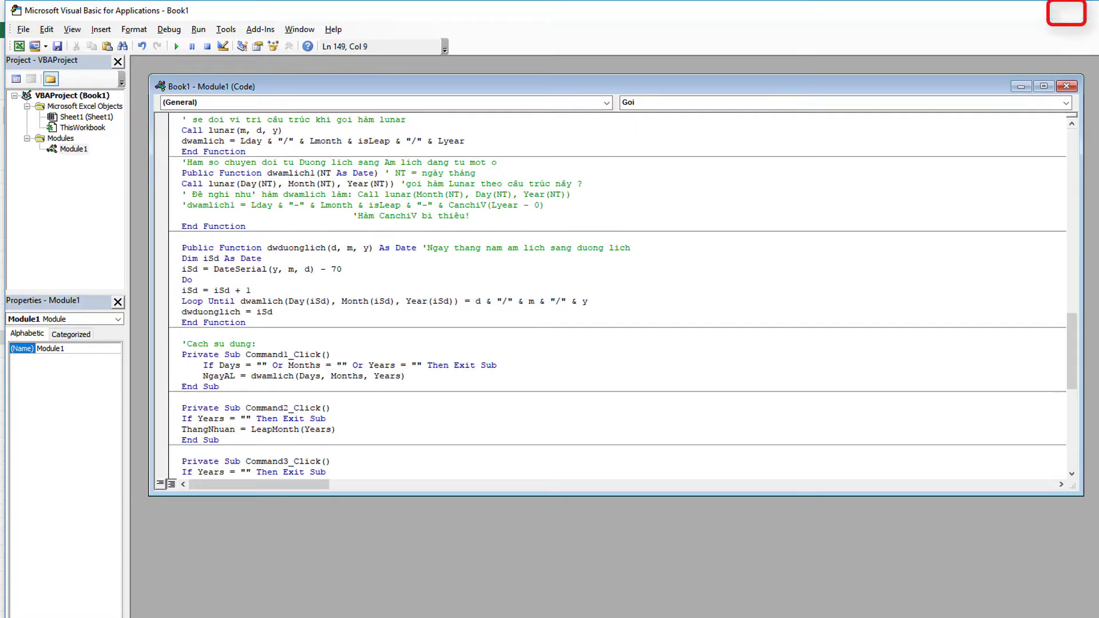
key(alt+F11)
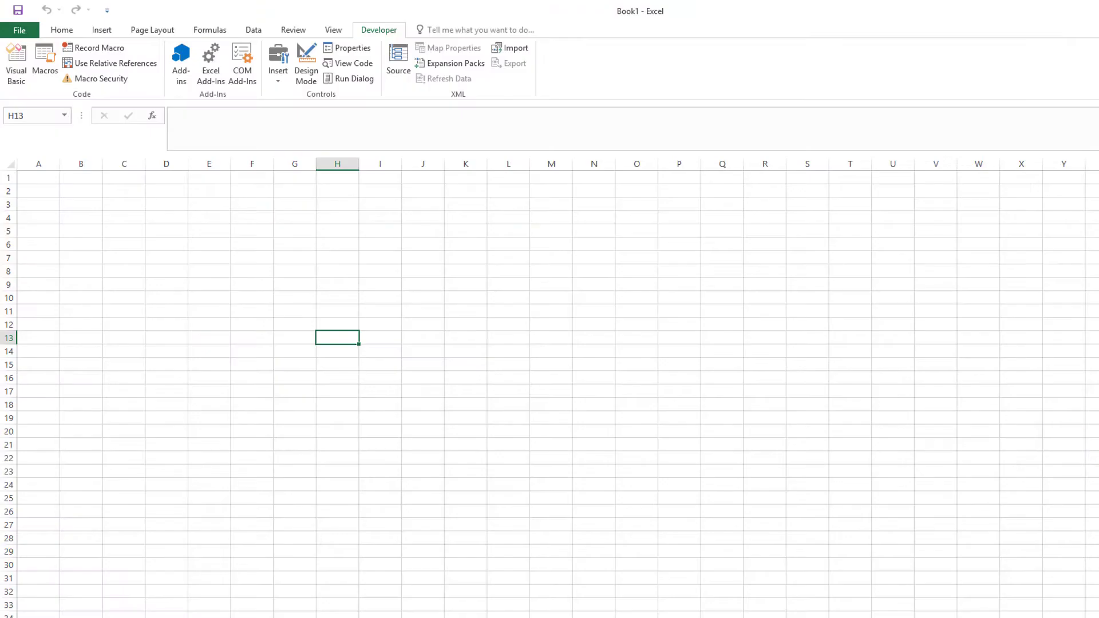
Enter the solar date 02/03/1985 in K11 and widen column K
click(552, 285)
click(465, 311)
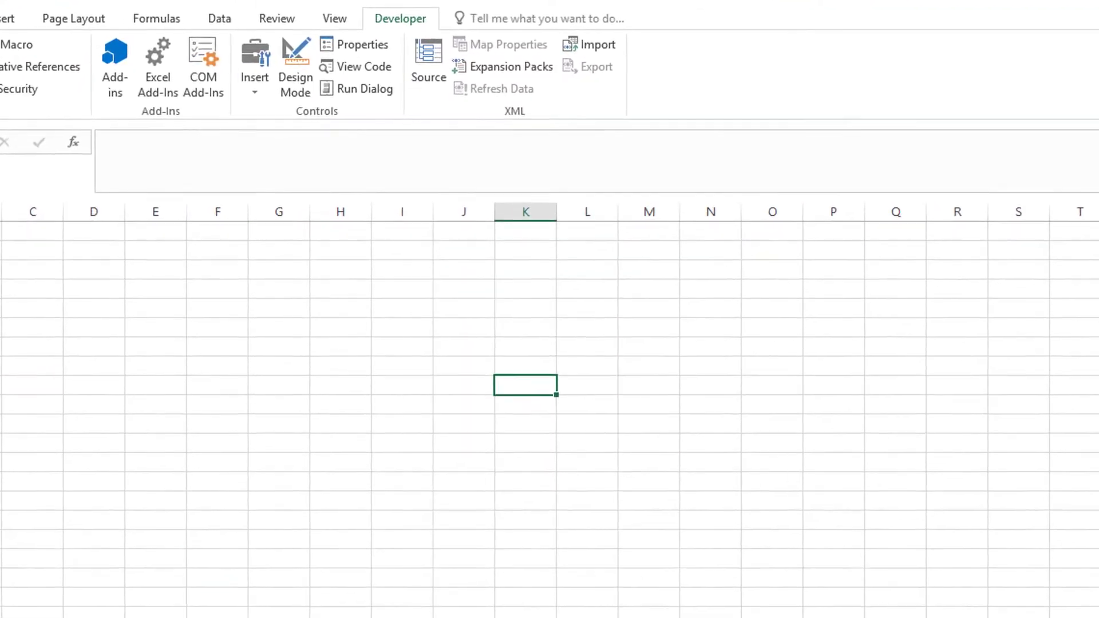
key(F2)
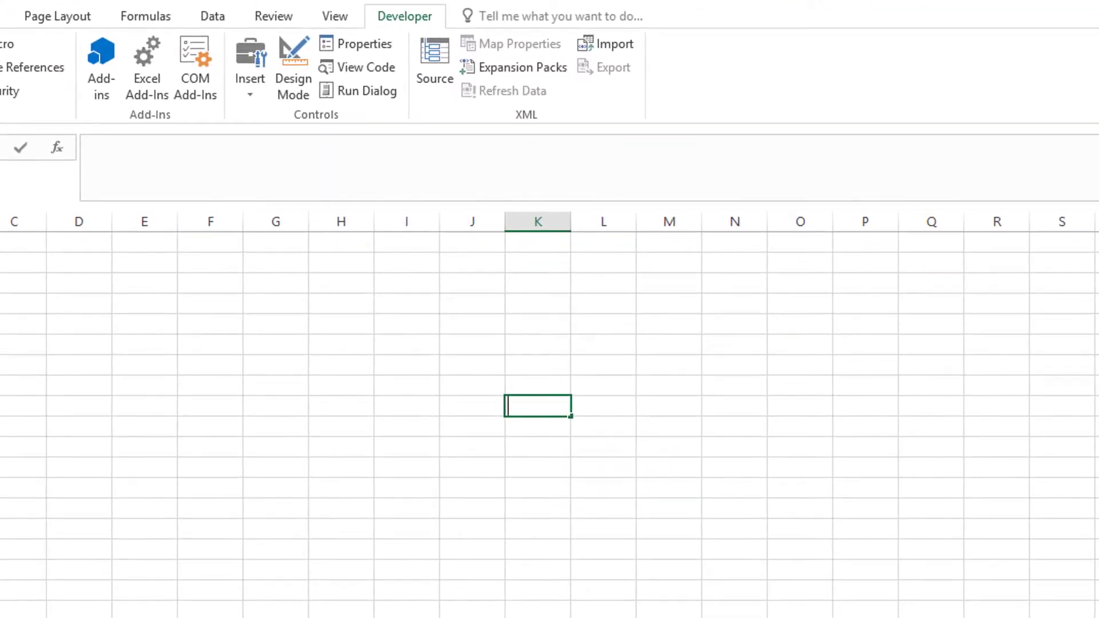
text(02)
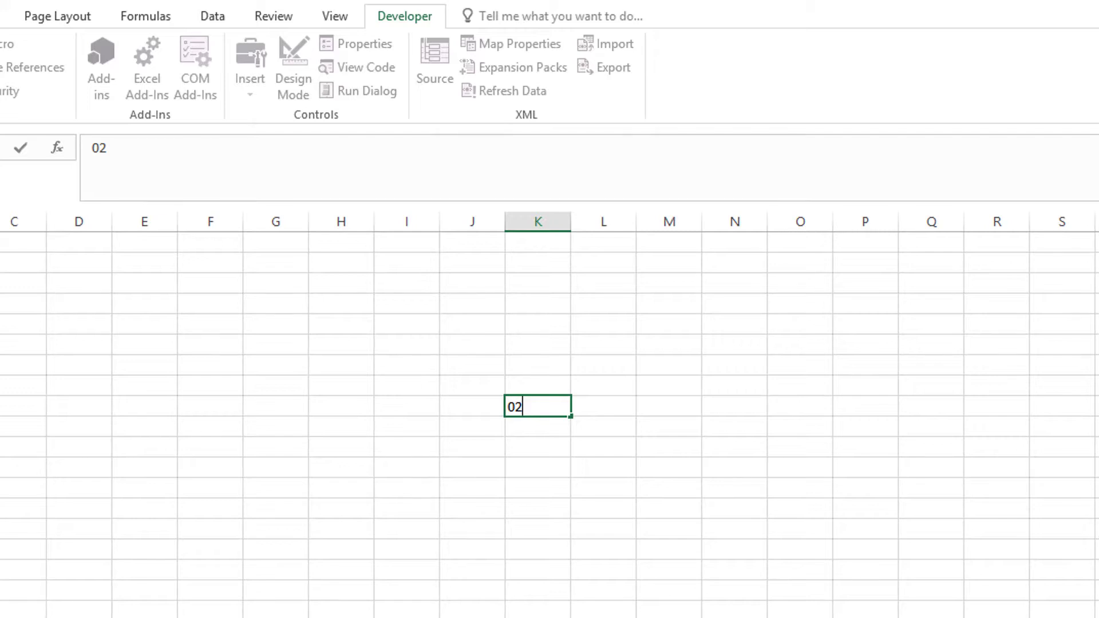
text(/03)
text(/1985)
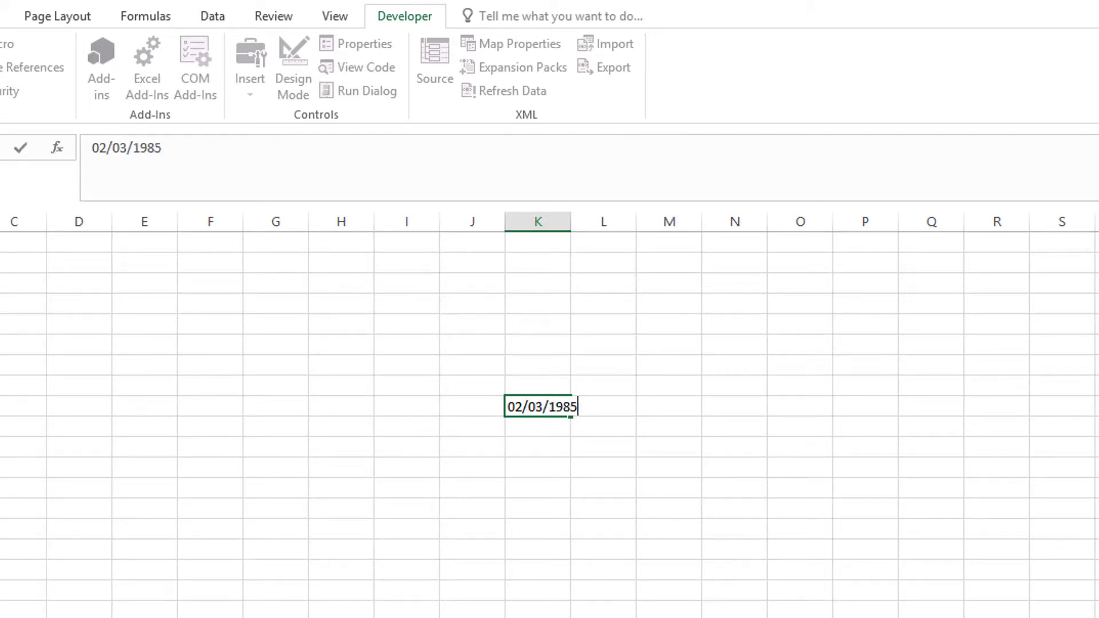
key(Return)
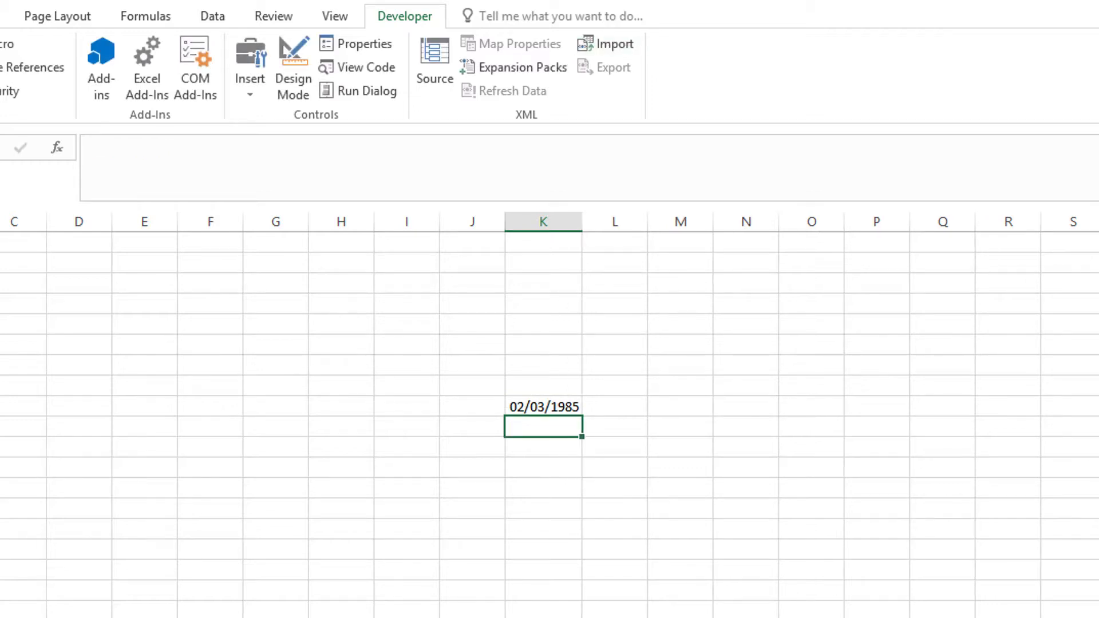
drag(582, 221, 610, 221)
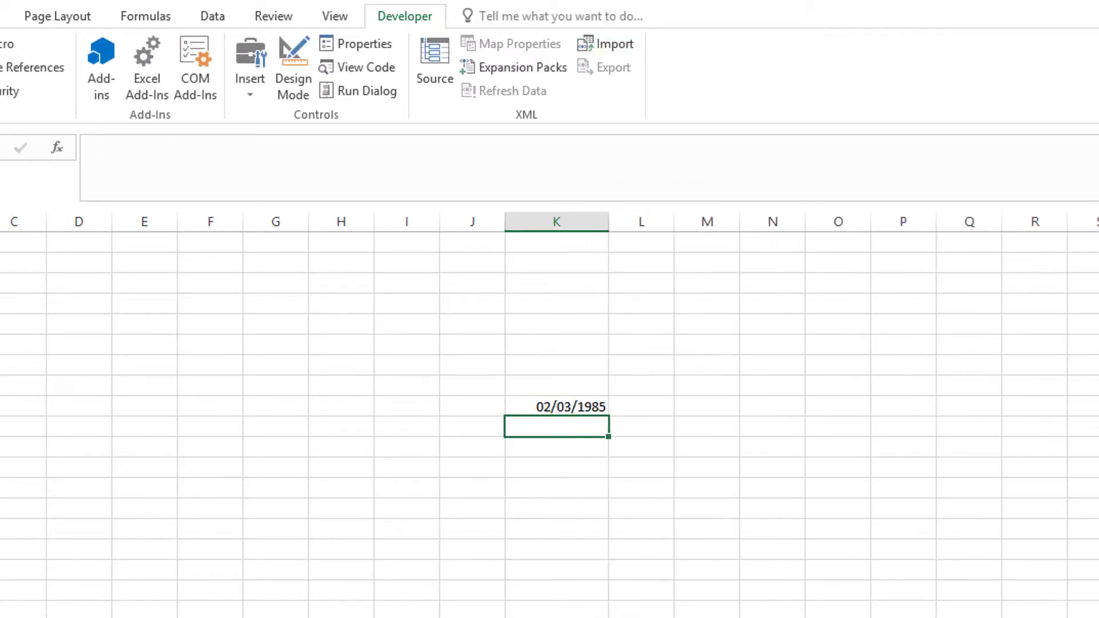
Add the label 'Ngày Dương Lịch' beside the date and autofit column J
click(472, 406)
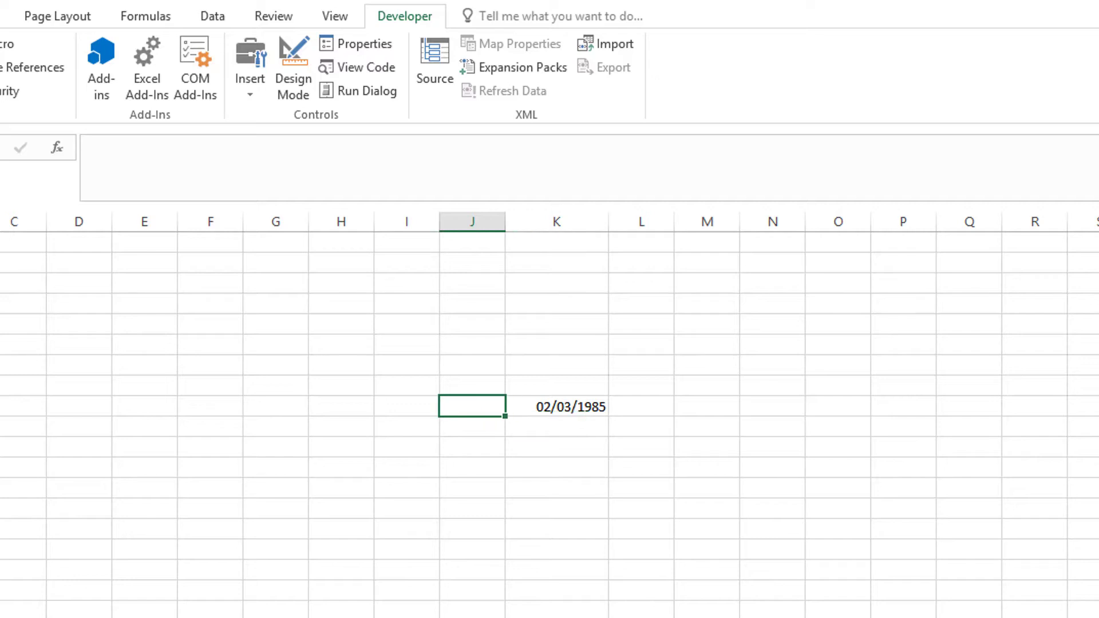
text(NgayDuowng)
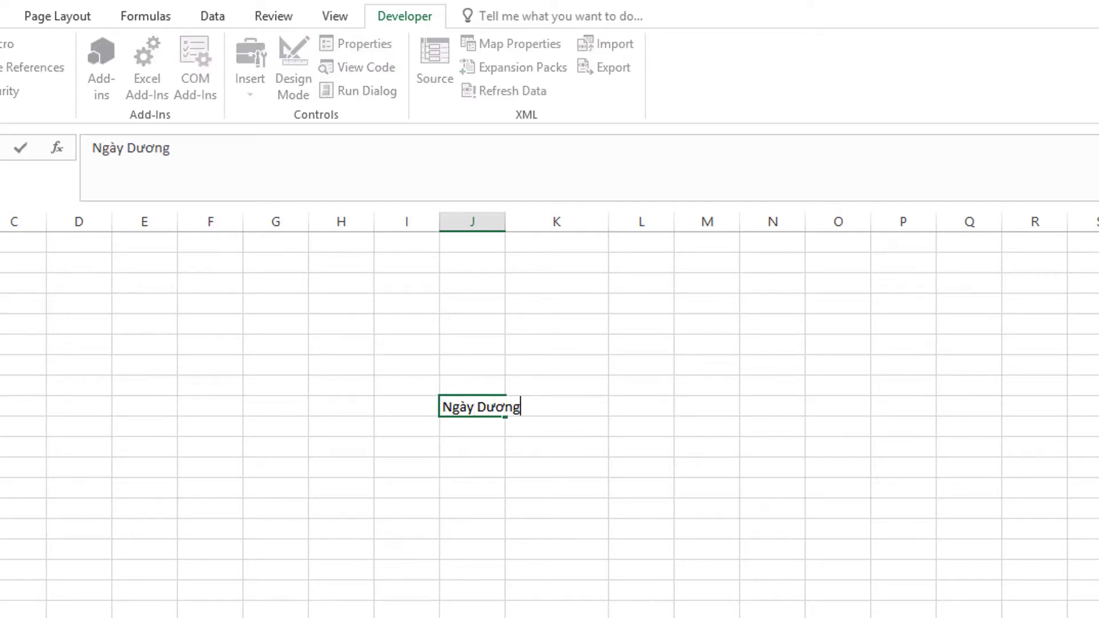
text( Lichj)
key(ctrl+Return)
key(Return)
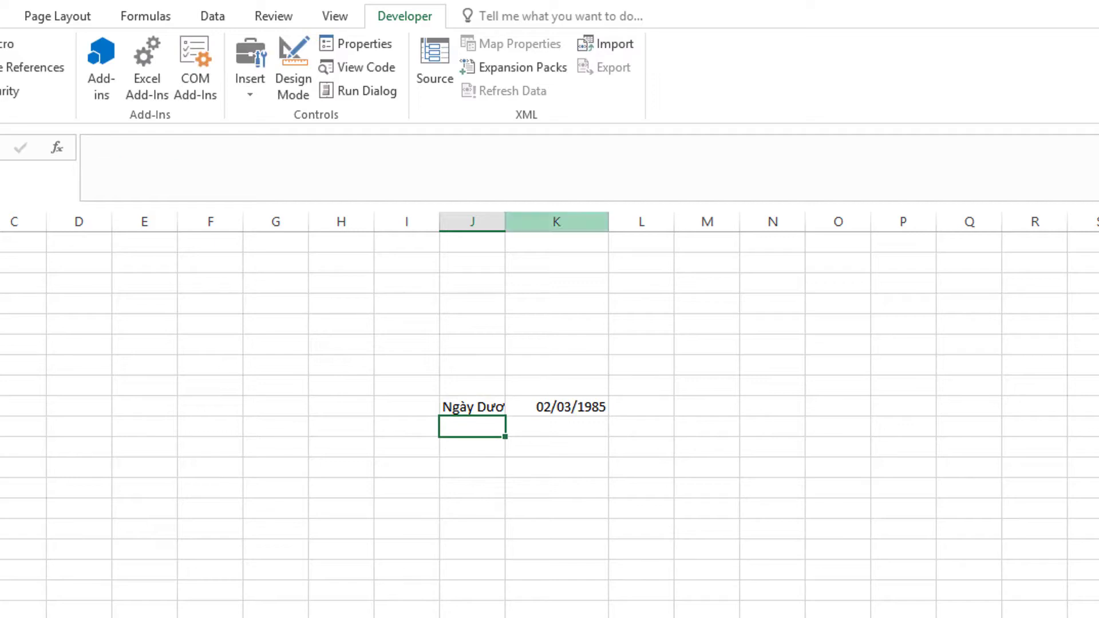
double_click(505, 221)
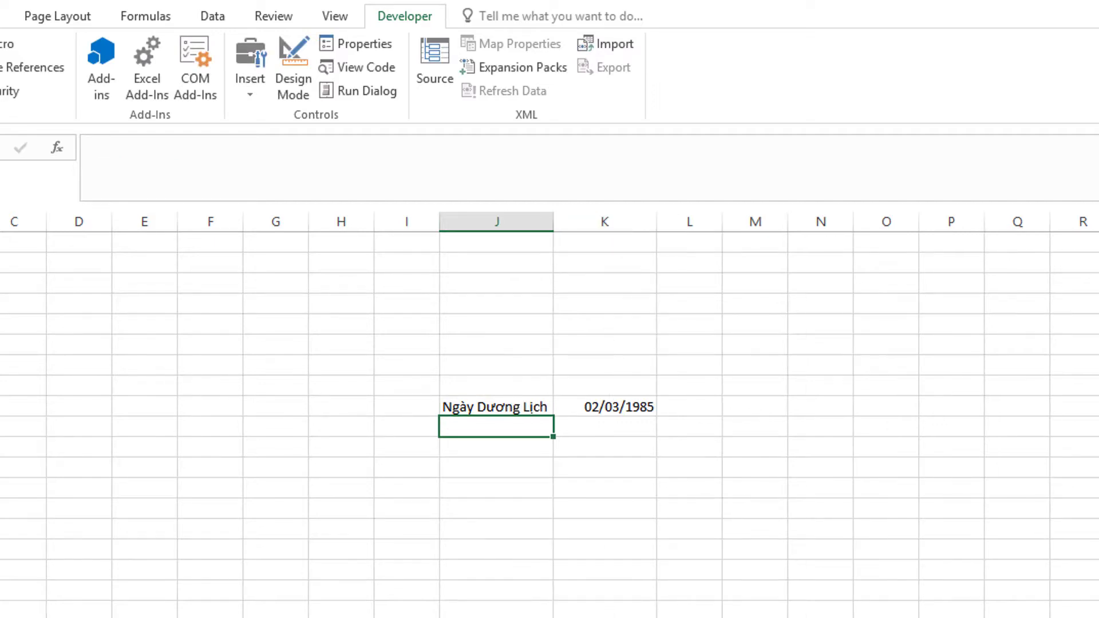
Add the label 'Ngày Âm Lịch' below and start =dwamlich(02,03,1985) beside it
text(Ngày AmL)
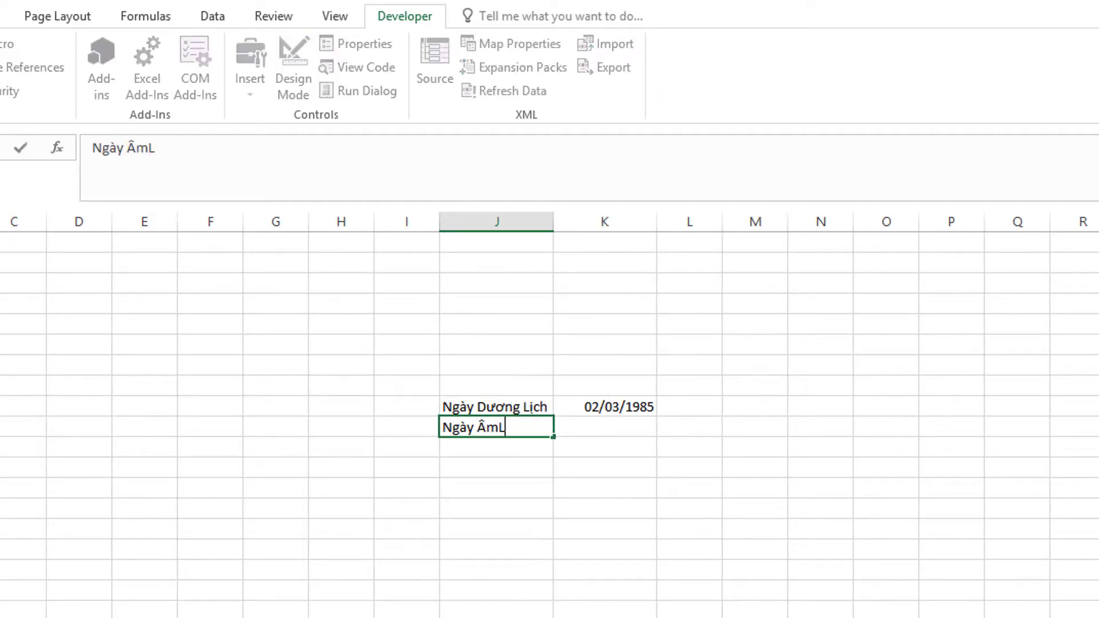
text(i5ch)
key(BackSpace)
key(BackSpace)
key(BackSpace)
key(BackSpace)
key(BackSpace)
text(Lịch)
key(Tab)
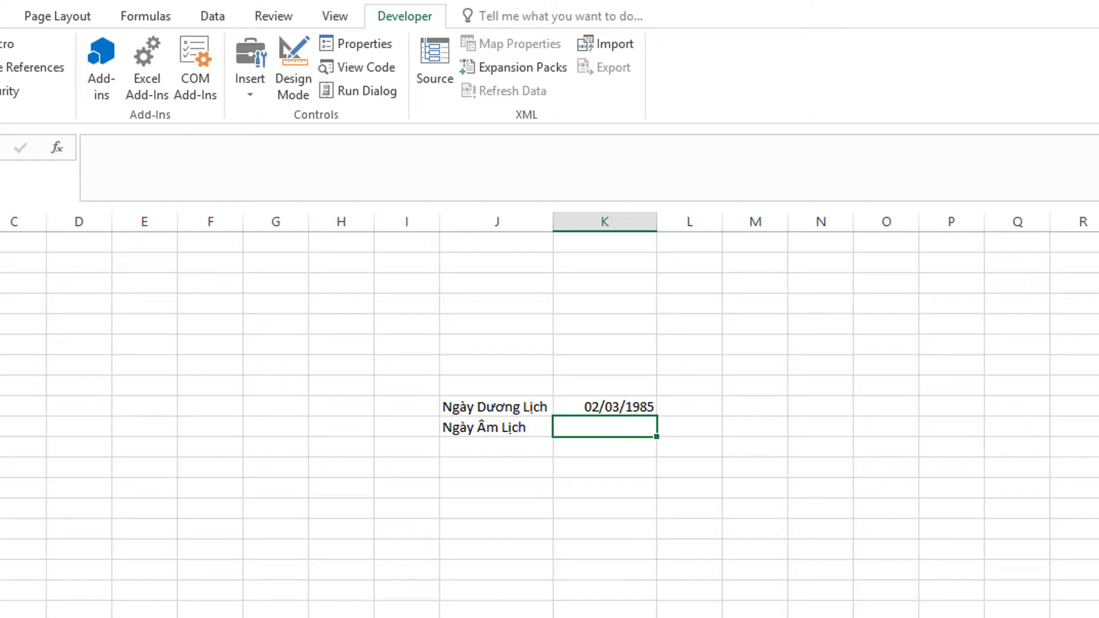
text(=)
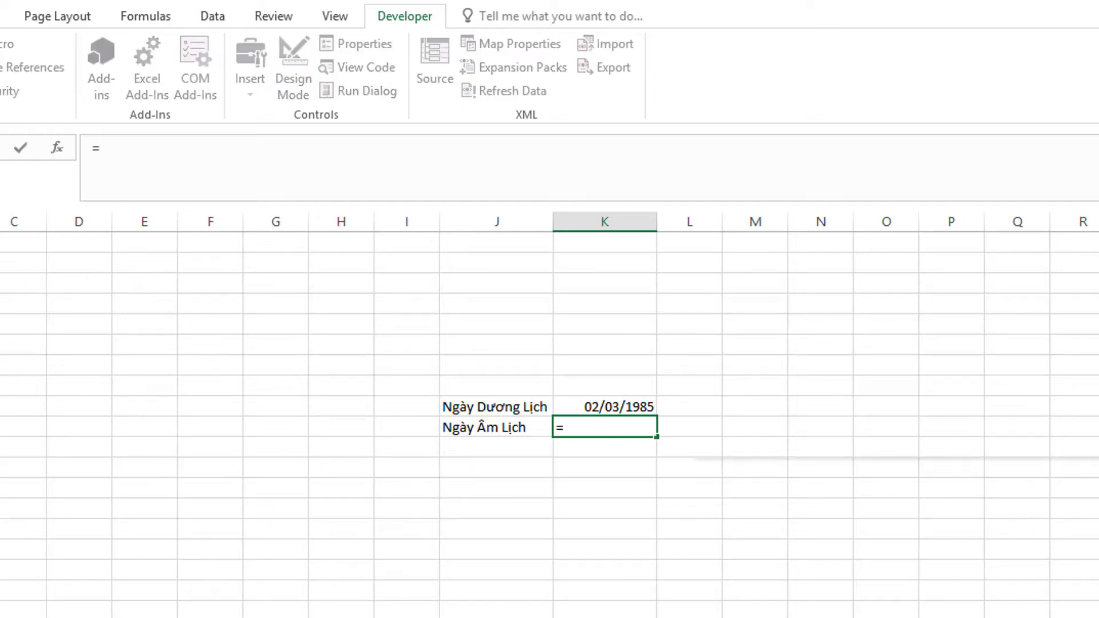
text(dw)
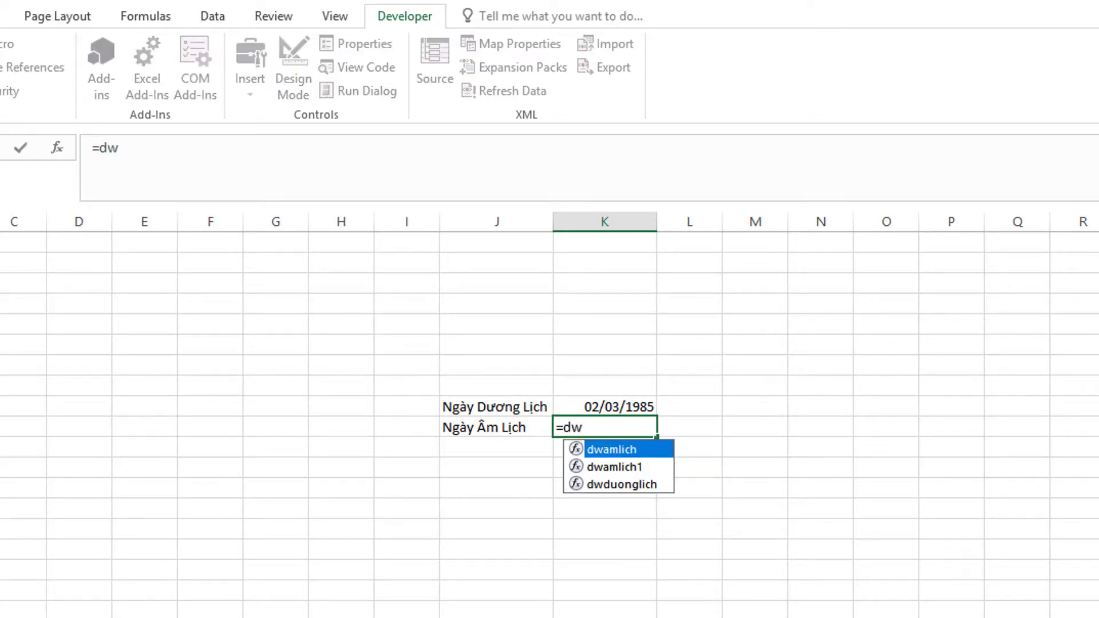
text(amlich)
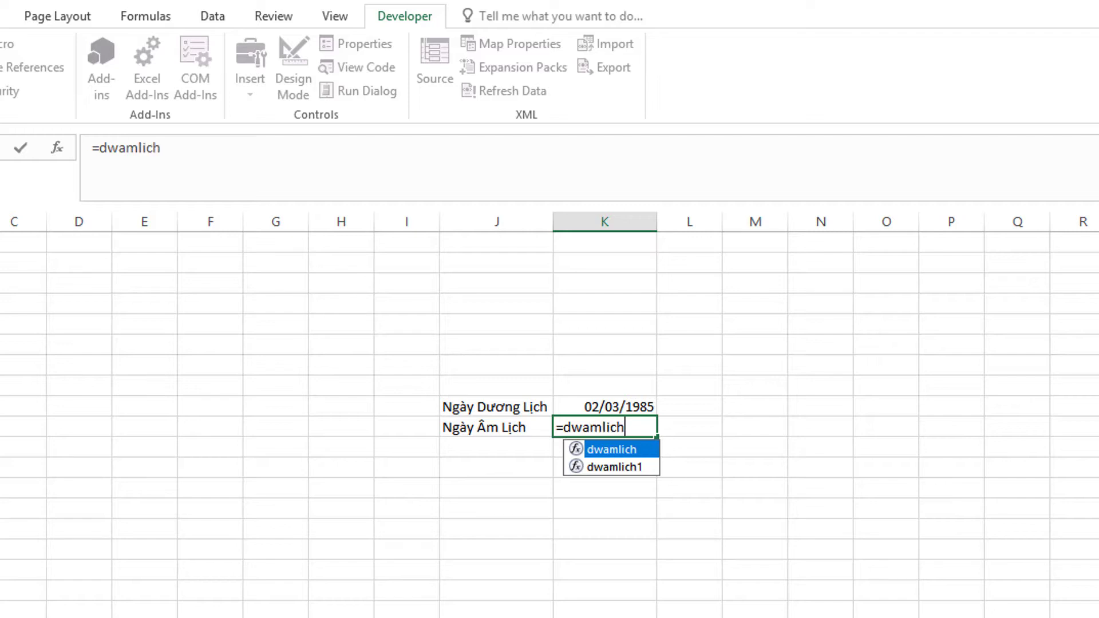
text(()
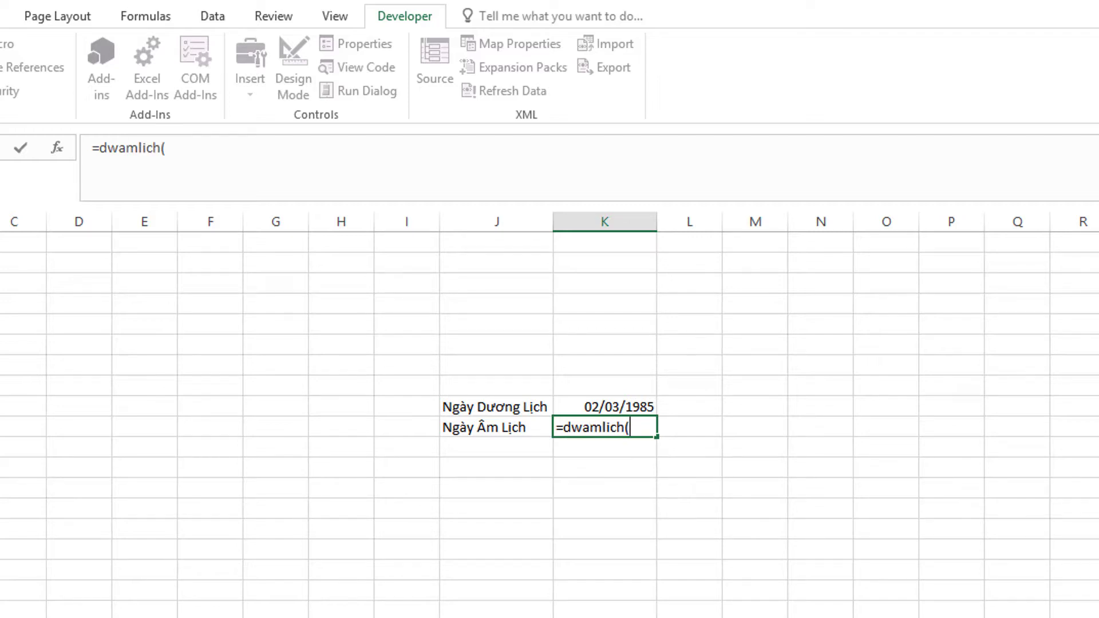
text(02)
text(,)
text(03)
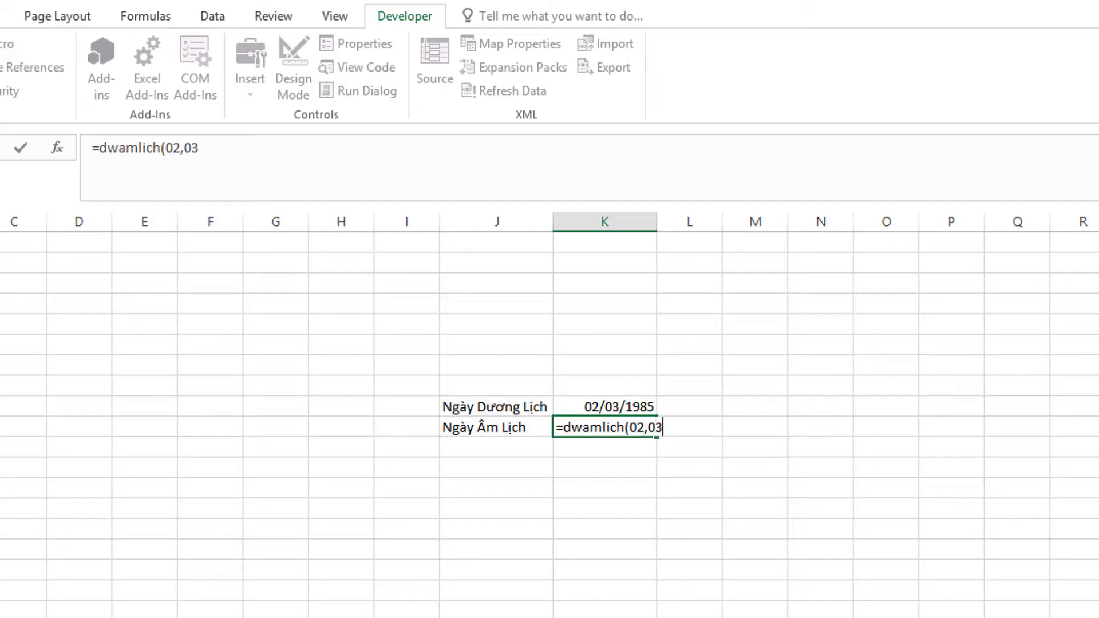
text(,)
text(1985)
text())
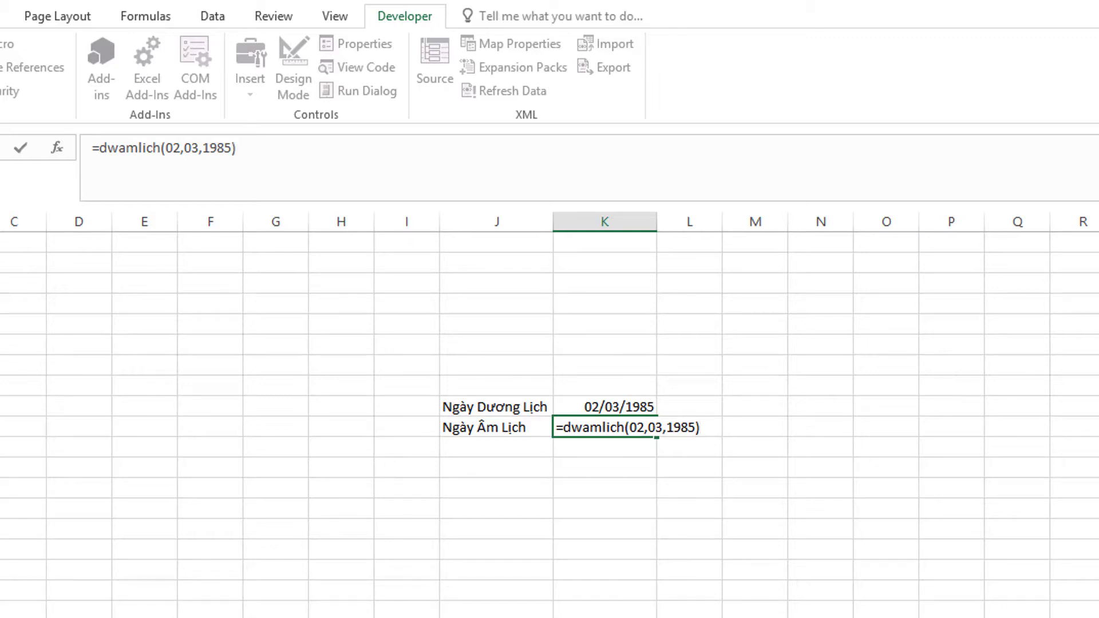
Complete =dwamlich(02,03,1985) so it returns 11/2/1985, and widen column K
click(645, 427)
click(695, 427)
key(Return)
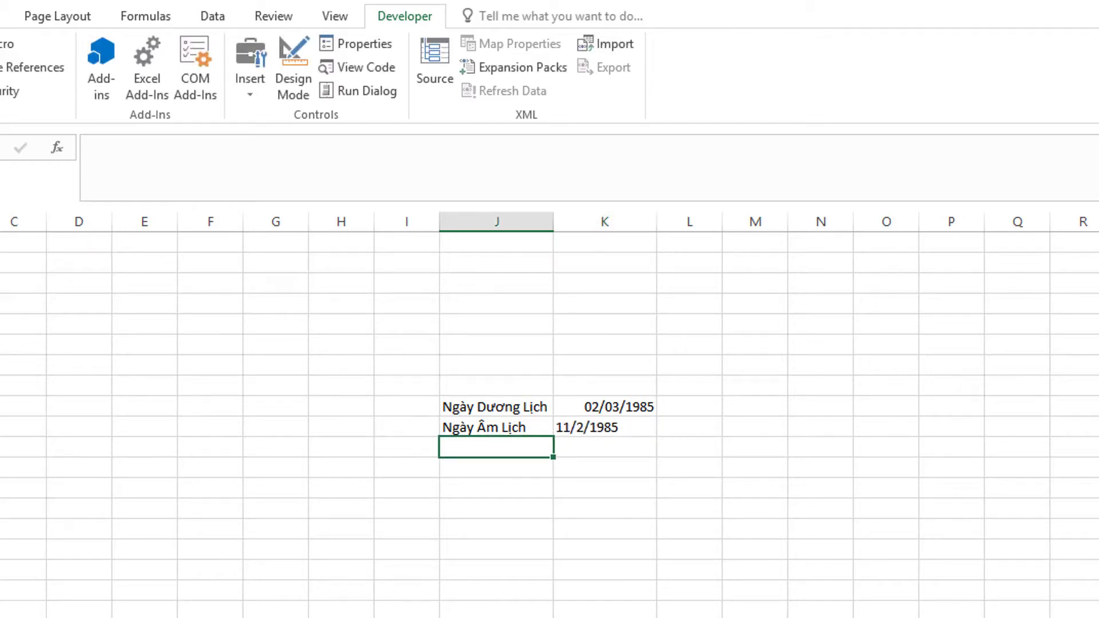
click(604, 427)
drag(657, 222, 684, 221)
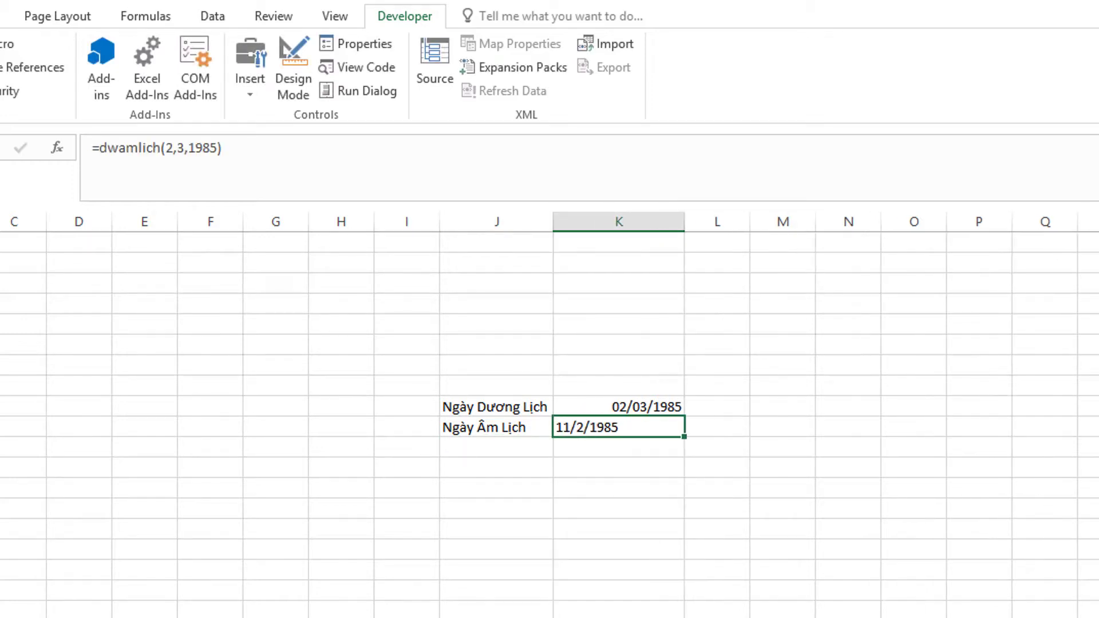
click(618, 447)
click(618, 427)
click(495, 488)
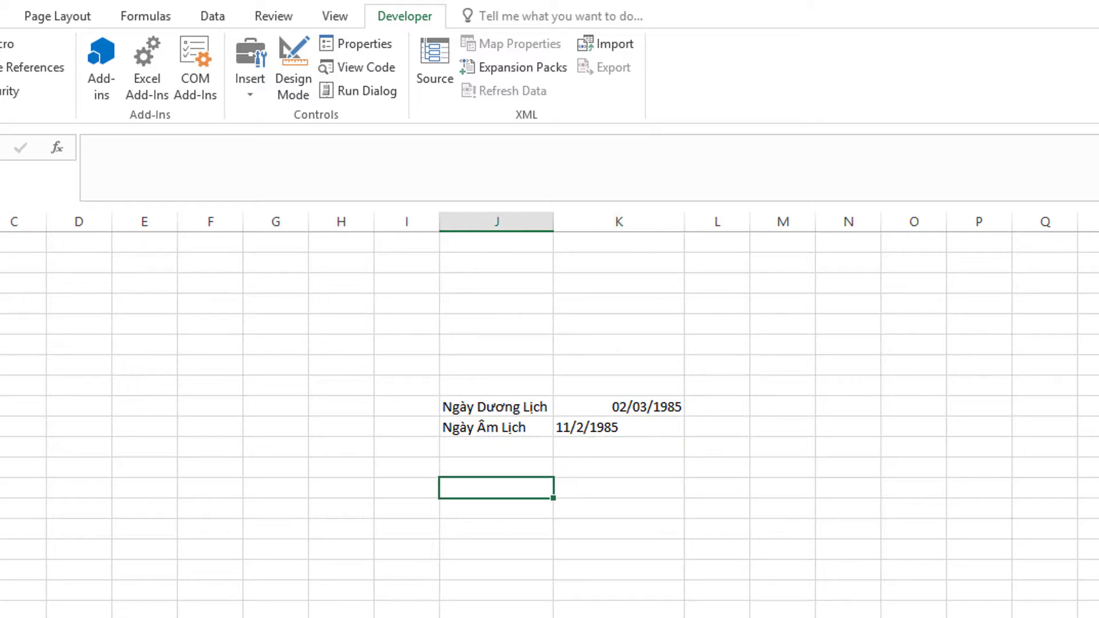
Add the label 'Ngày Dương lịch' and enter =dwduonglich(11,02,1985) beside it, giving 31108
text(Ngày Duo)
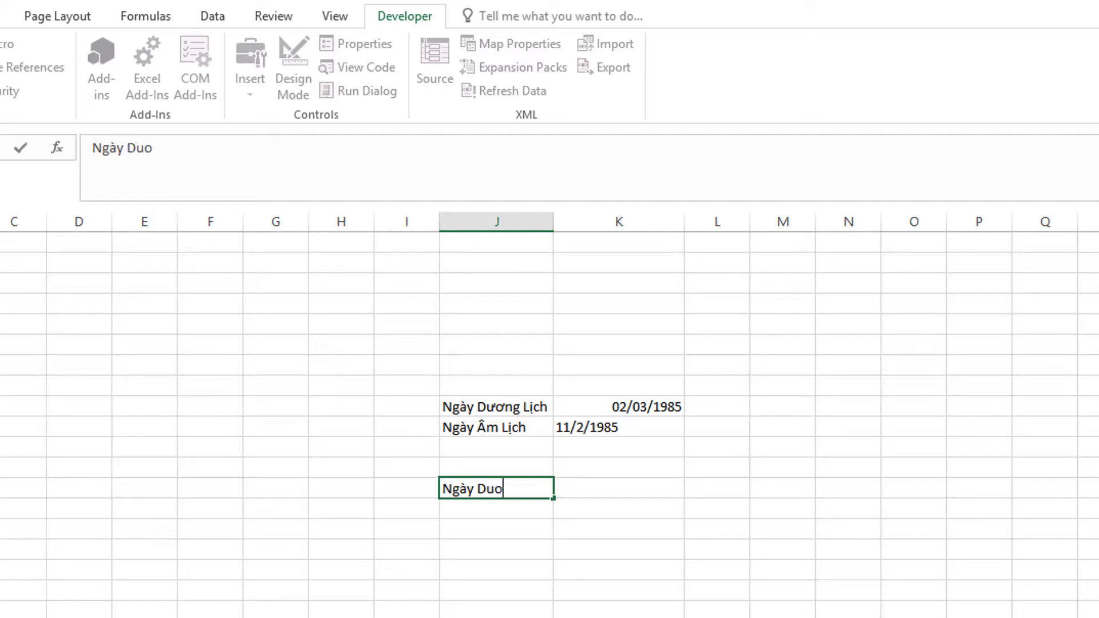
key(BackSpace)
key(BackSpace)
text(ương lịch)
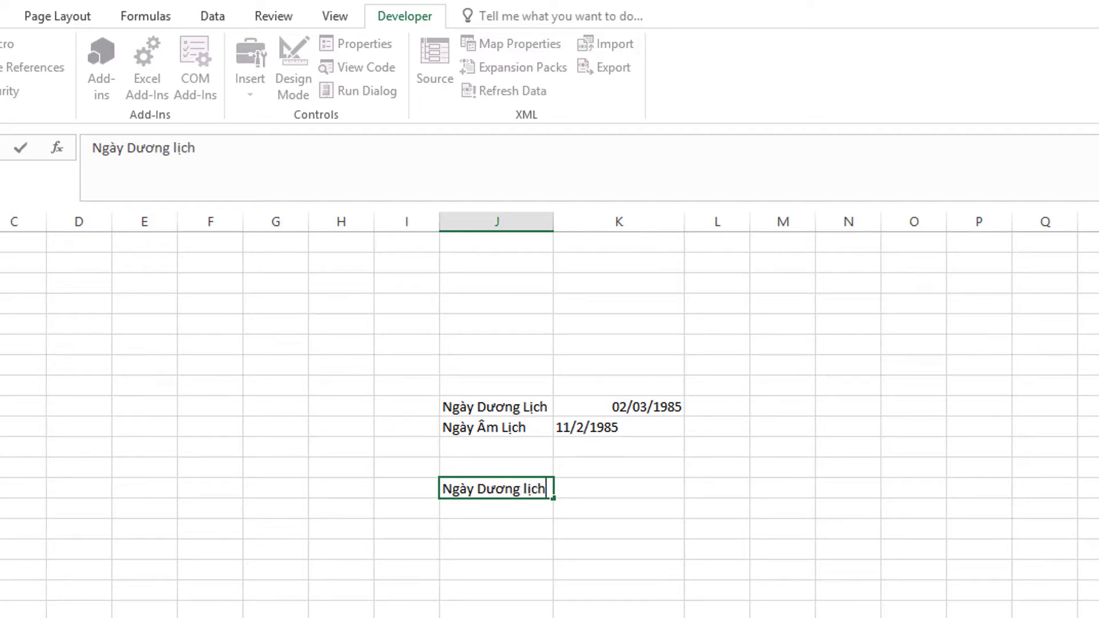
key(Tab)
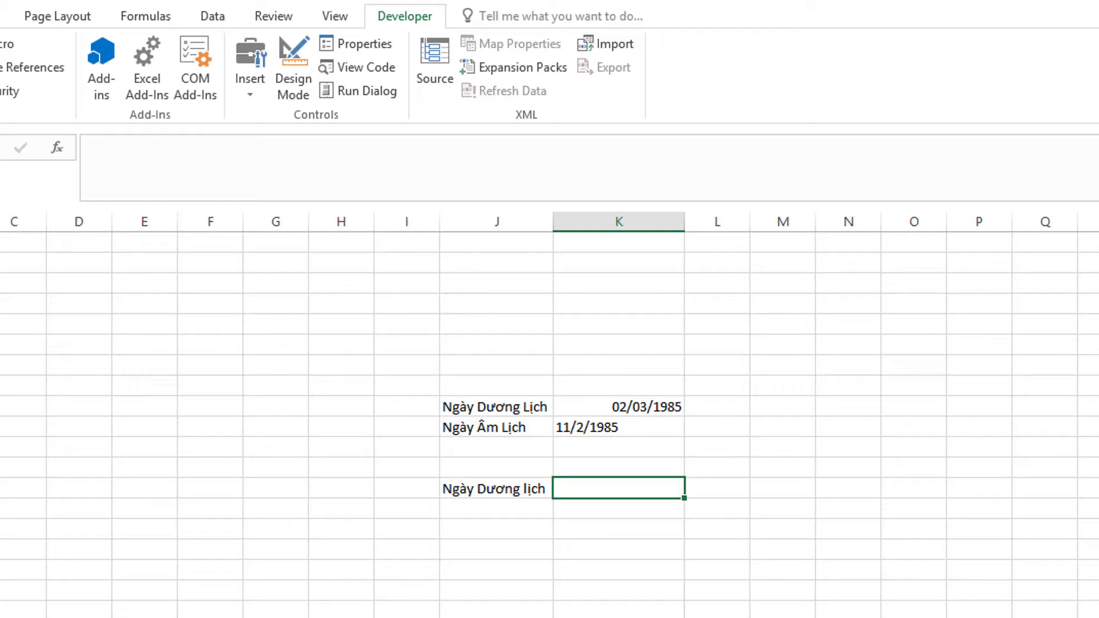
text(dw)
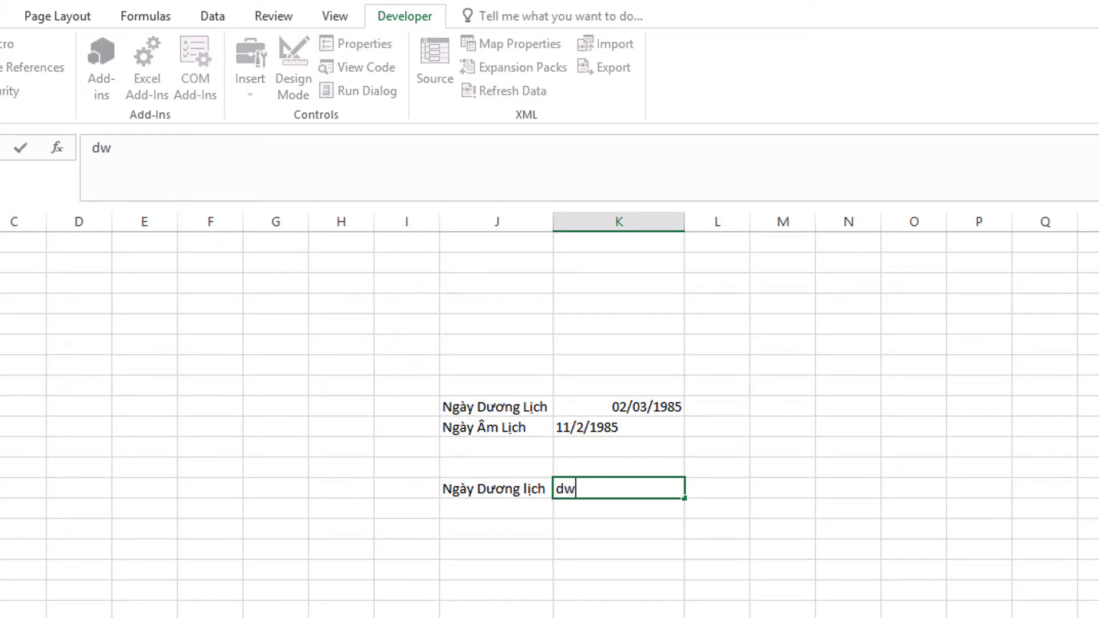
text(duonglic)
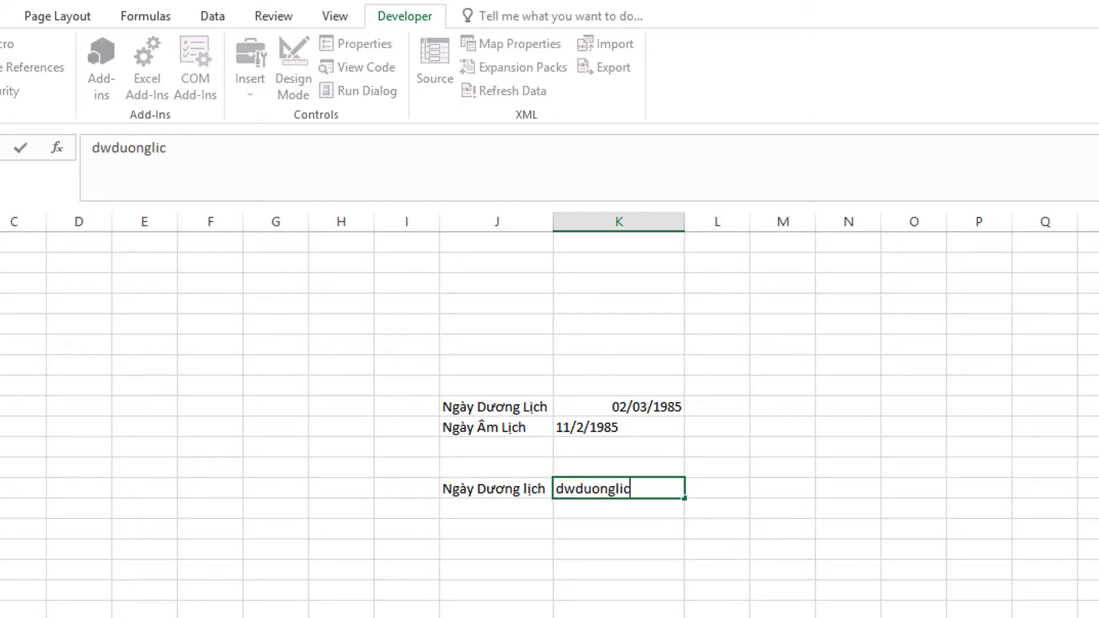
text(h()
click(556, 488)
text(=)
click(650, 488)
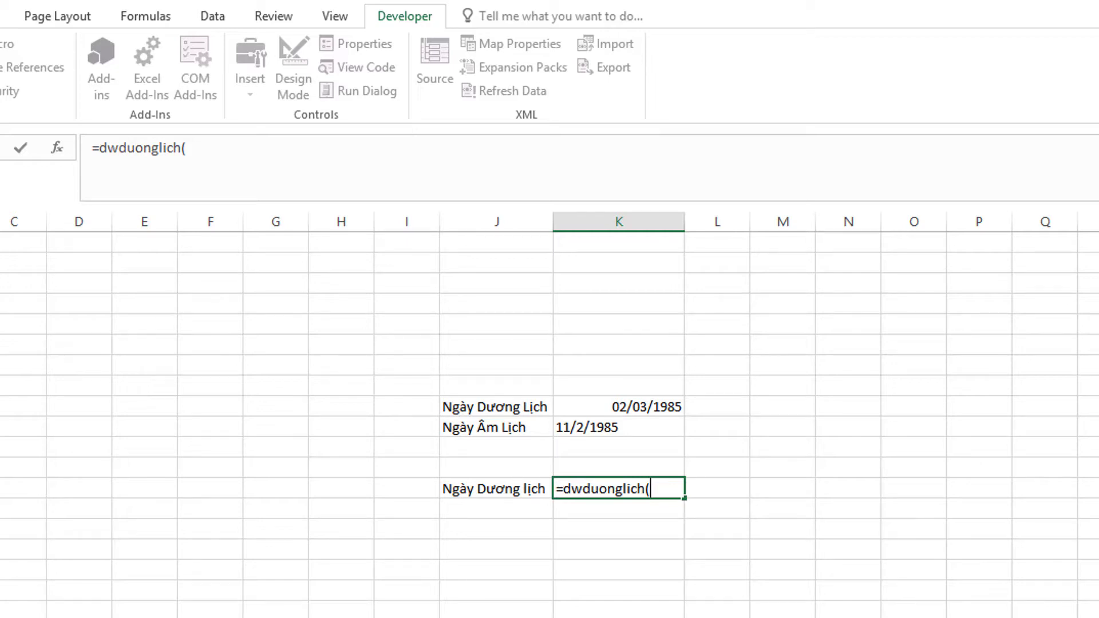
text(11,)
text(02)
text(,)
text(1985)
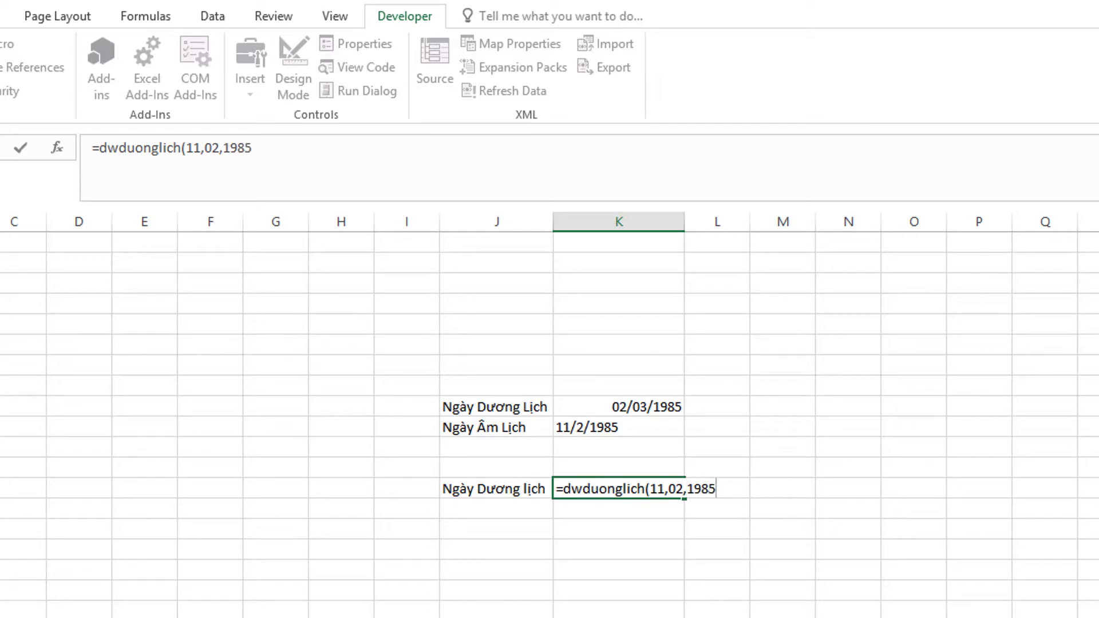
text())
key(Return)
Check the 31108 result's formula and reselect that cell
click(619, 488)
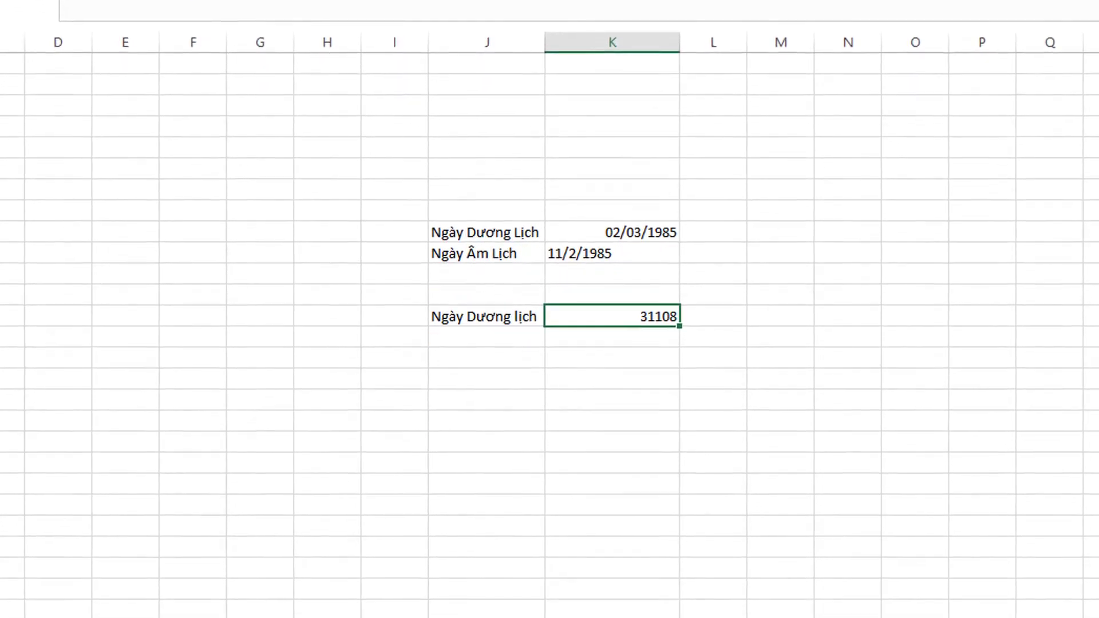
key(Return)
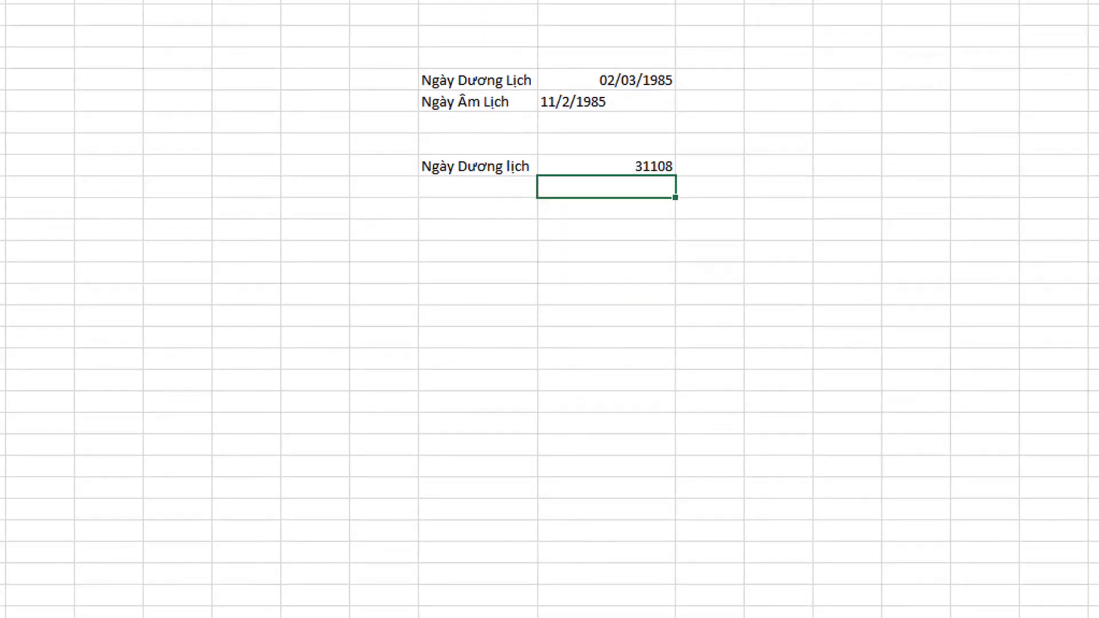
click(610, 167)
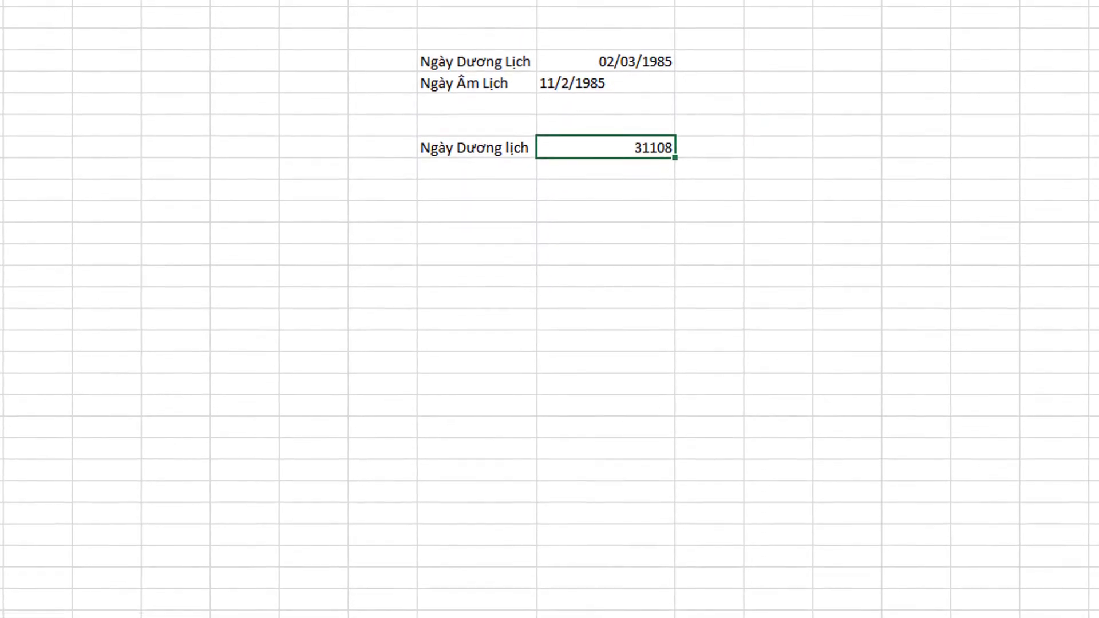
Format the 31108 cell with the Date category so it shows 02/03/1985
right_click(610, 167)
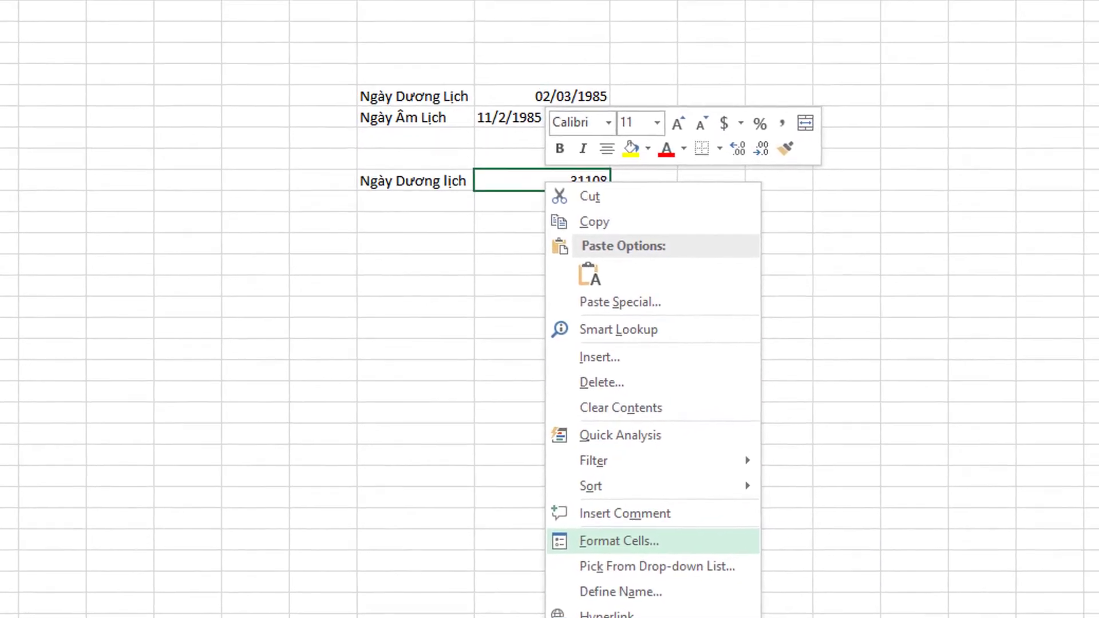
click(567, 565)
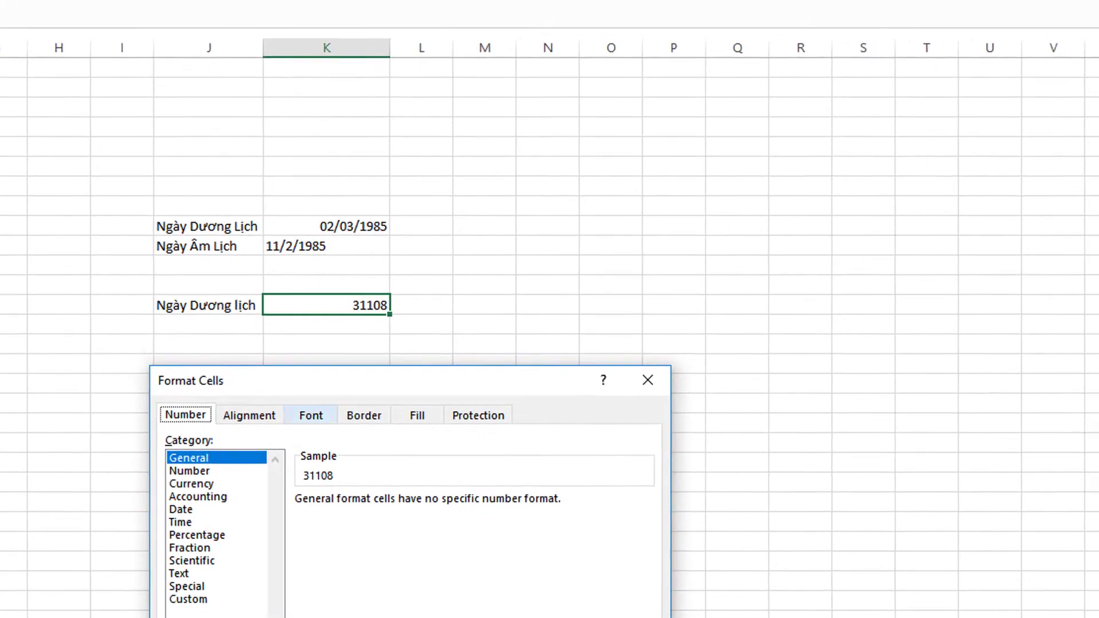
drag(303, 402, 663, 128)
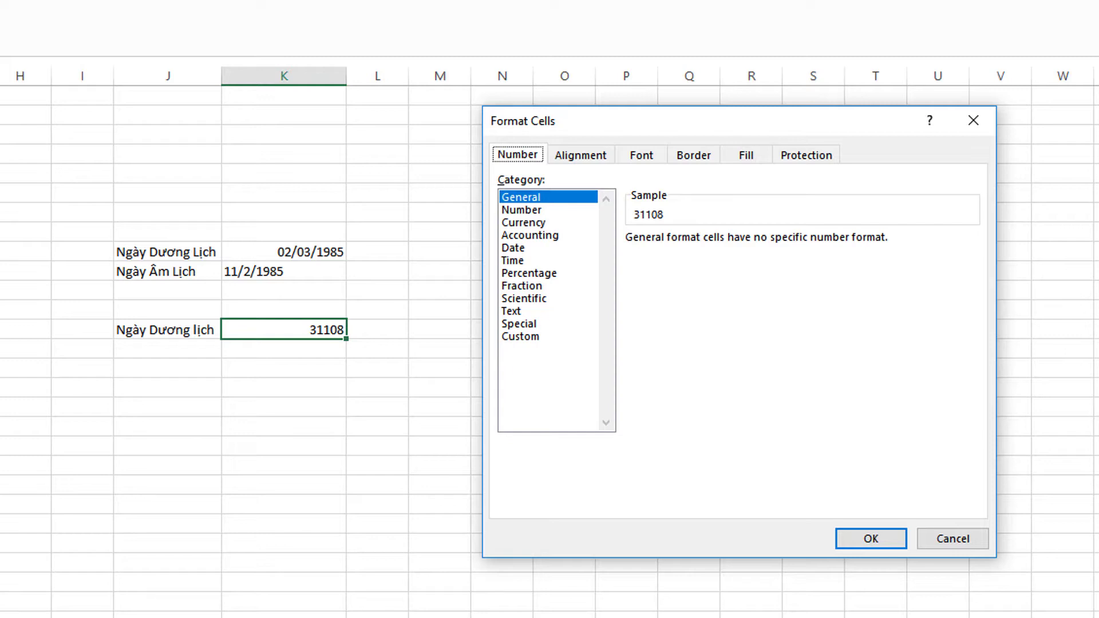
click(521, 247)
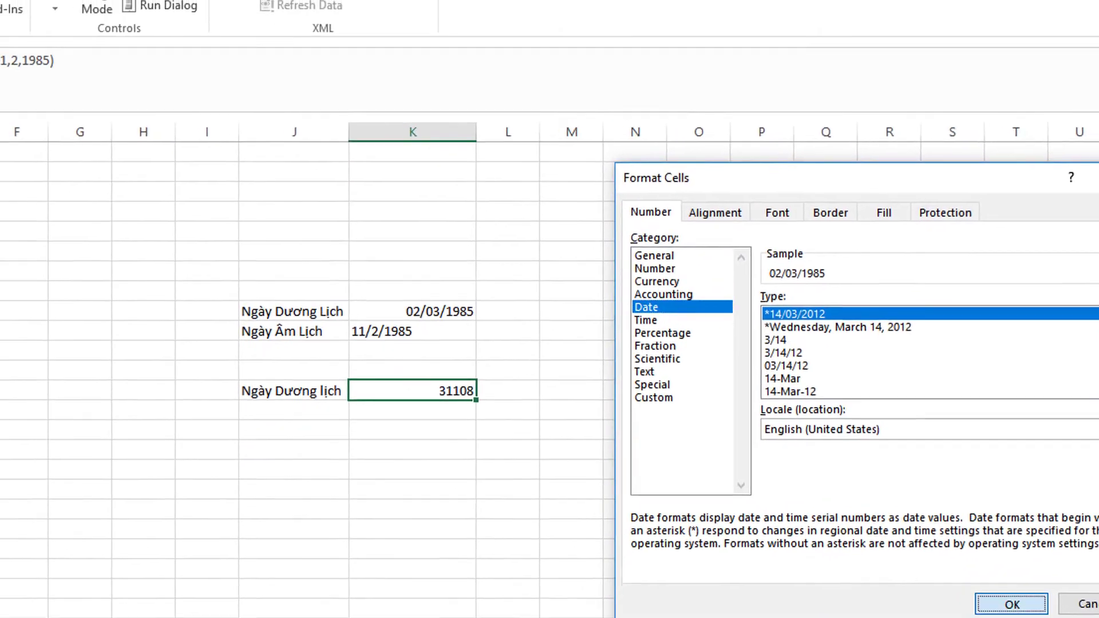
key(Return)
click(618, 569)
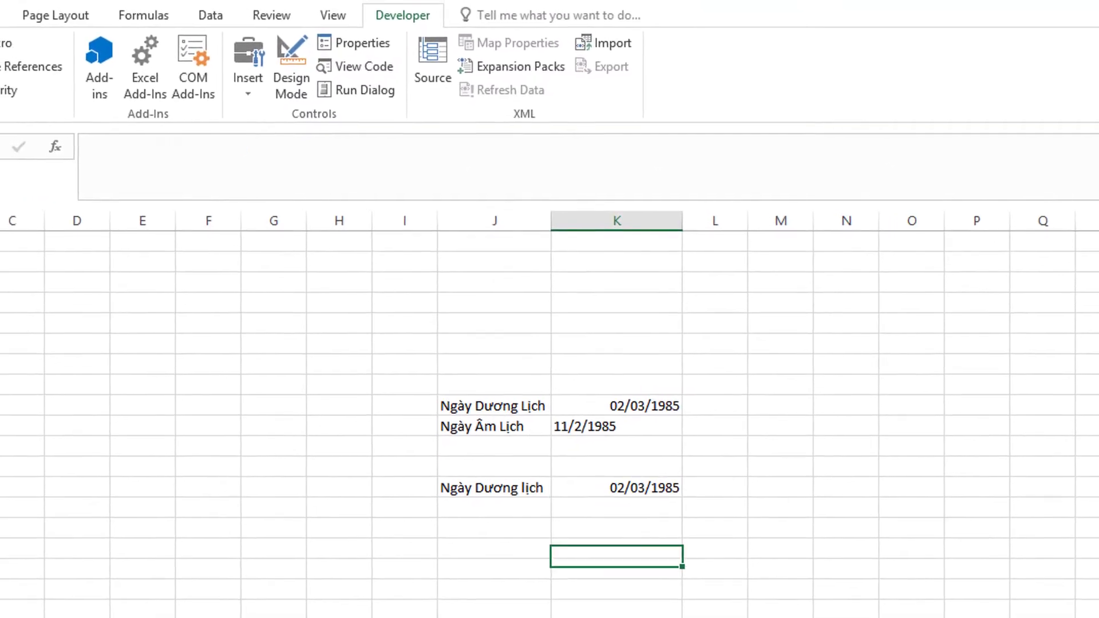
Review the dwamlich and dwduonglich formulas, then minimise Excel to the desktop
click(618, 488)
click(618, 407)
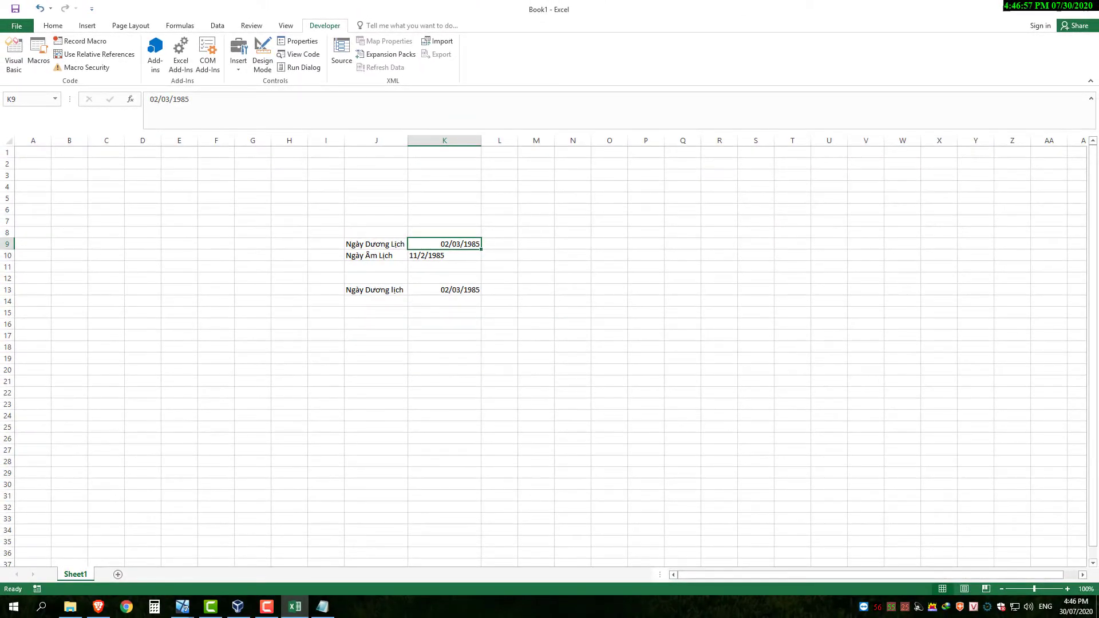
click(444, 256)
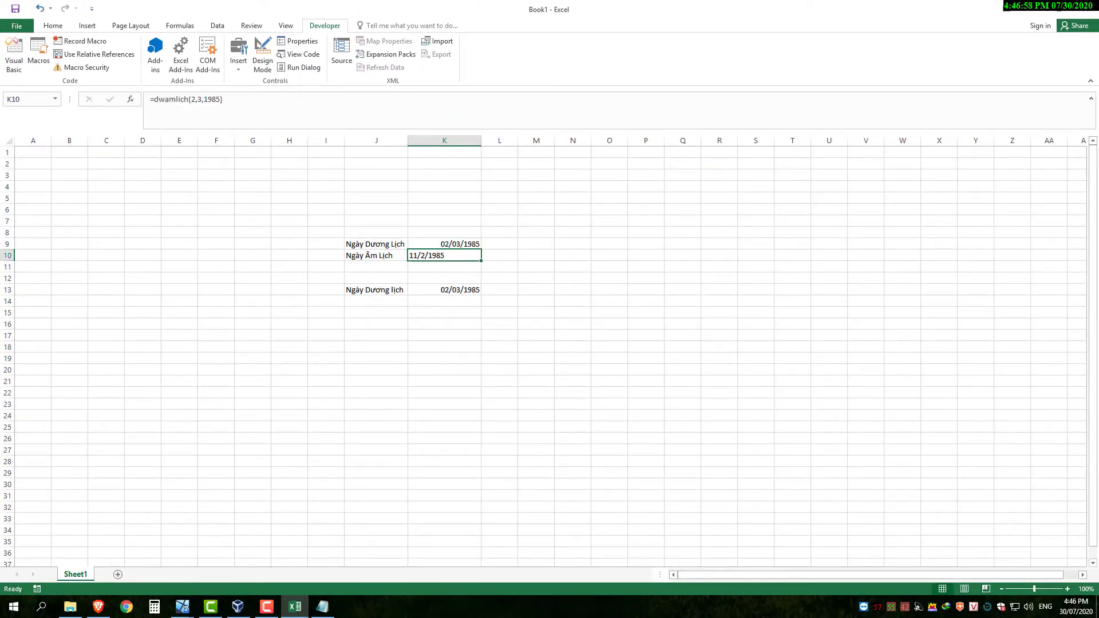
key(Down)
key(Down)
key(Down)
key(Up)
key(Up)
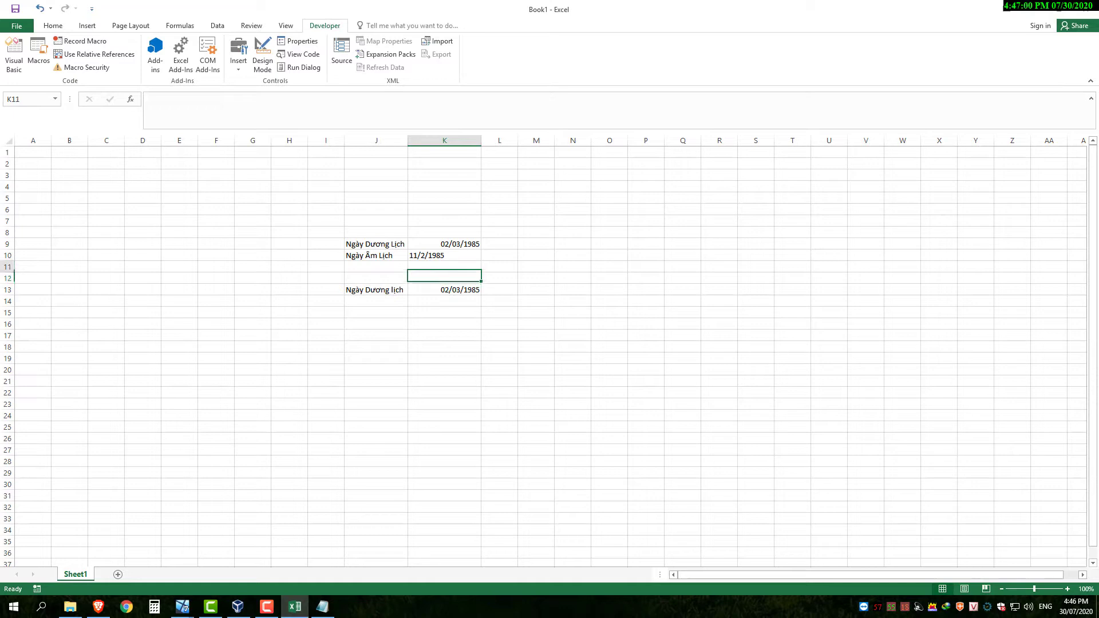
key(Up)
key(Up)
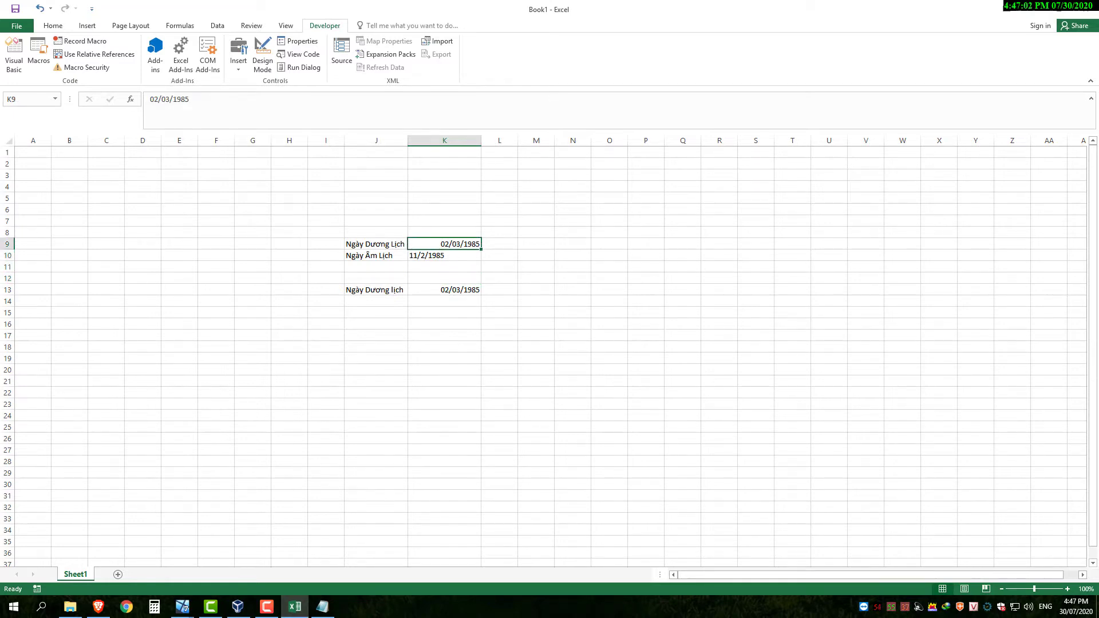
key(super+d)
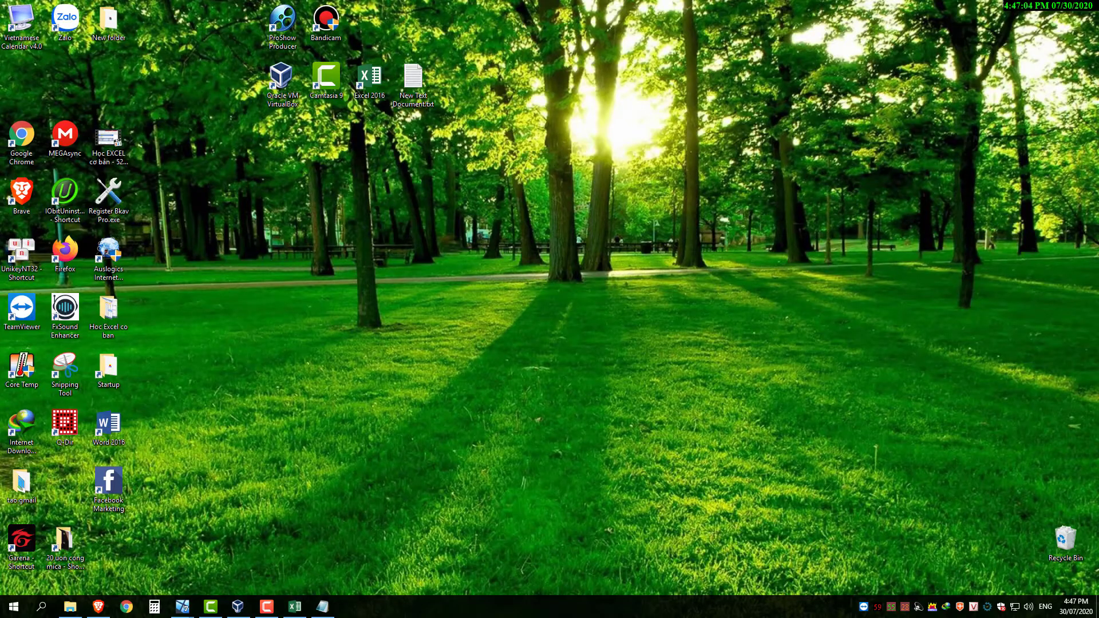
Refresh the desktop and launch Vietnamese Calendar v4.0 from the Start menu
right_click(296, 324)
click(337, 376)
click(13, 607)
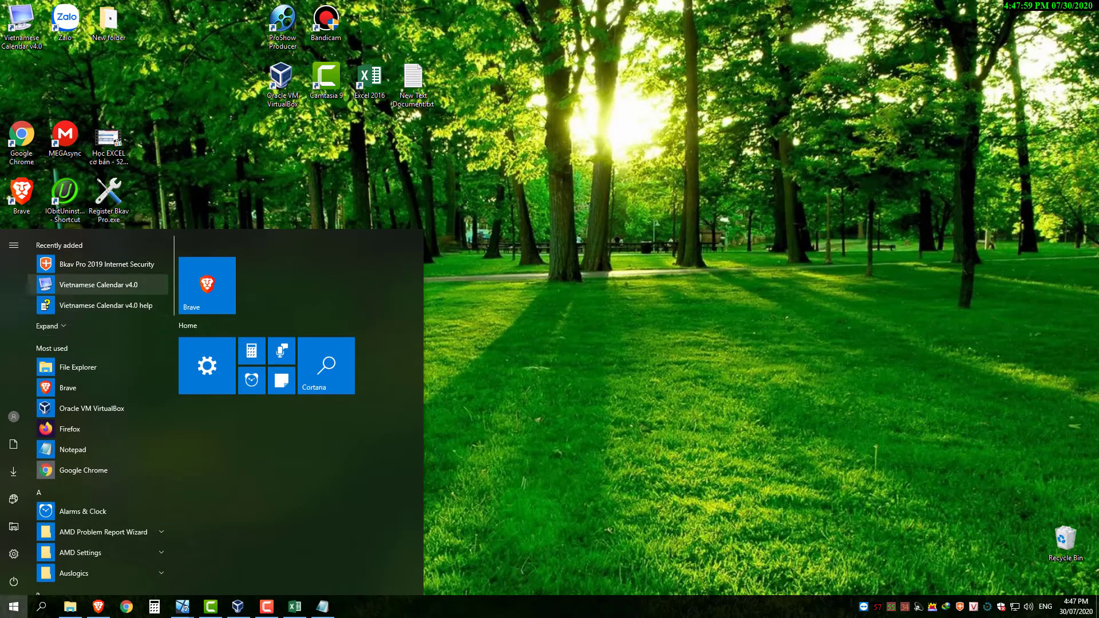
click(92, 285)
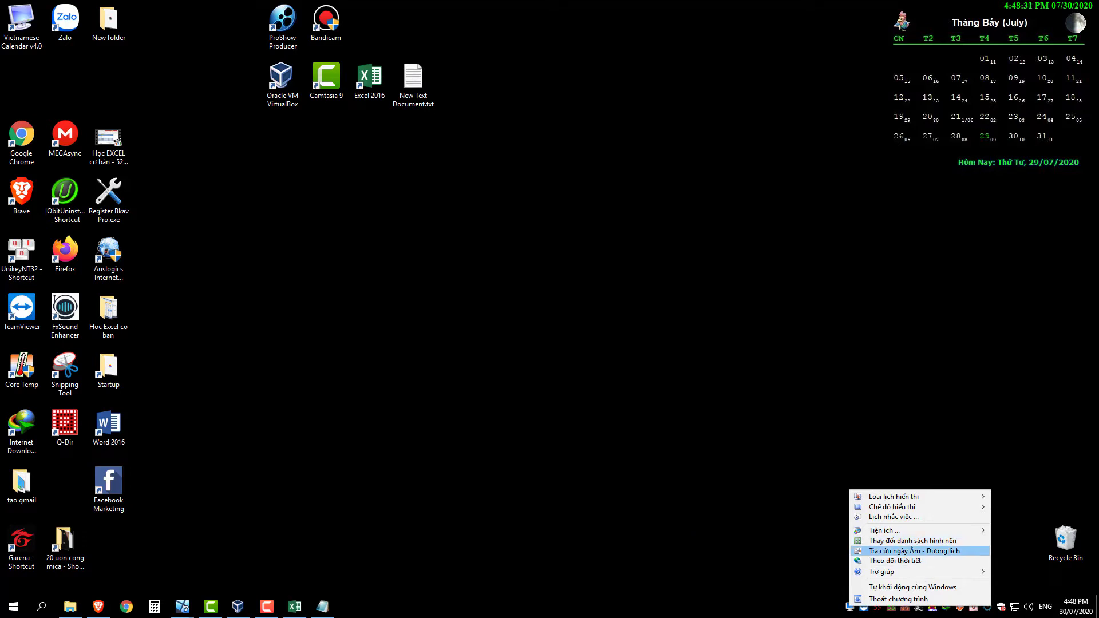
Use the Âm lịch lookup on solar date 30/07/2020, which gives lunar 10/06/2020
click(915, 551)
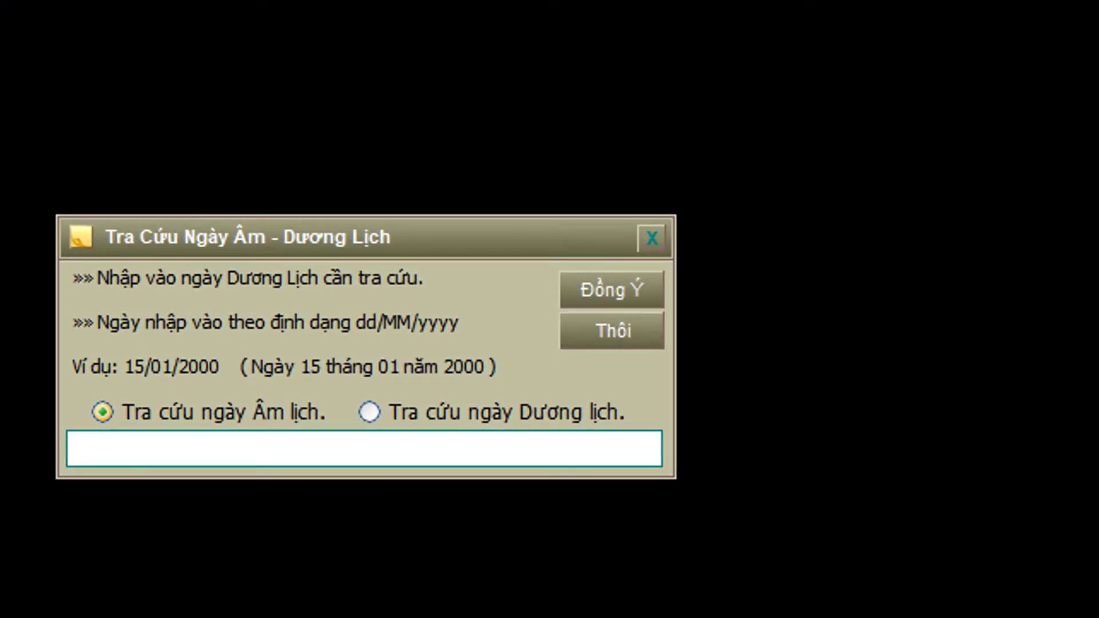
click(71, 448)
text(30)
text(/0)
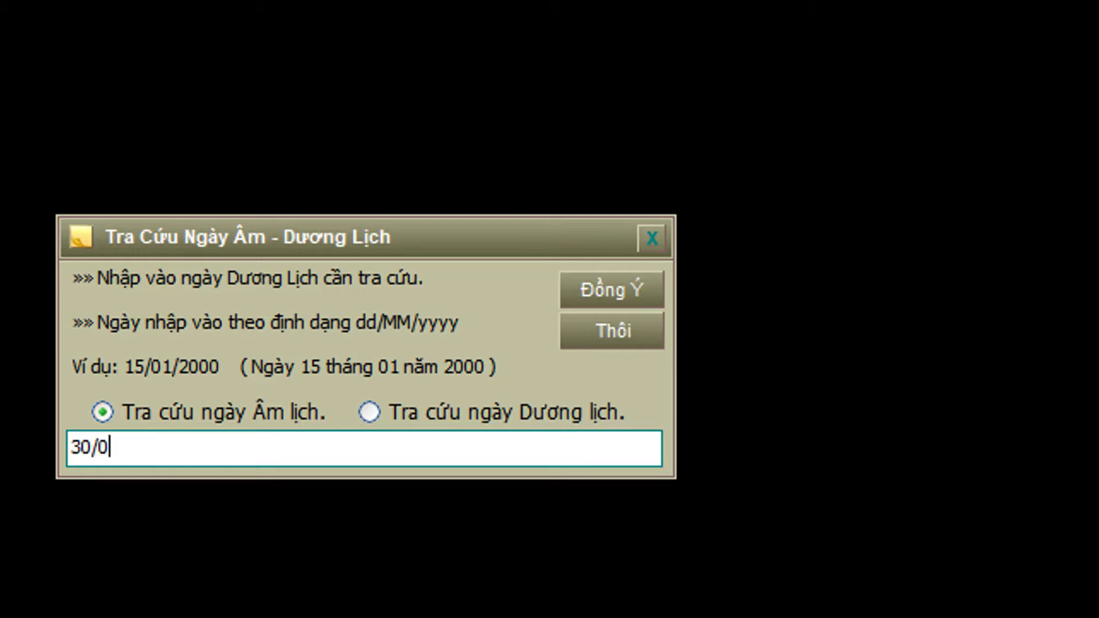
text(7)
text(/2020)
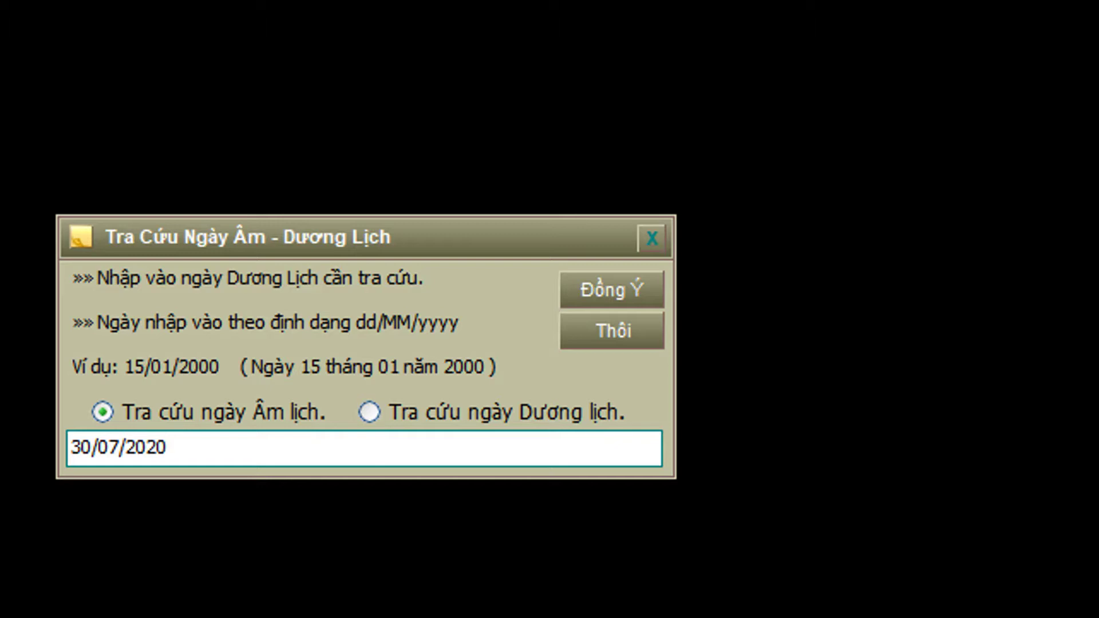
key(Return)
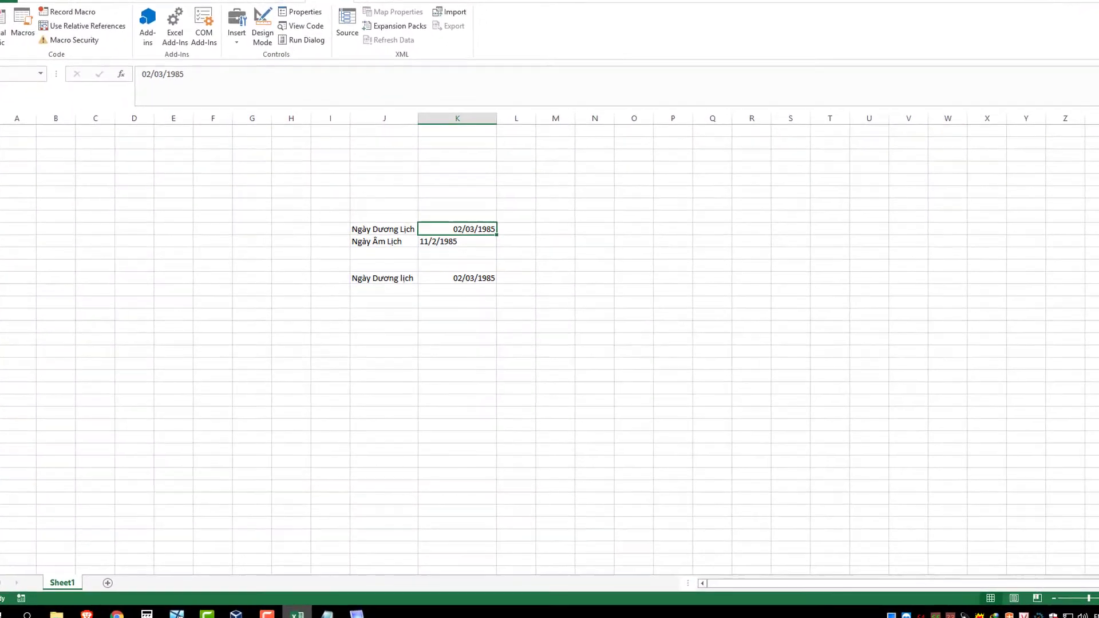
Enter =dwamlich(30,07,2020) in an empty J cell below the dates, returning 10/6/2020
click(384, 328)
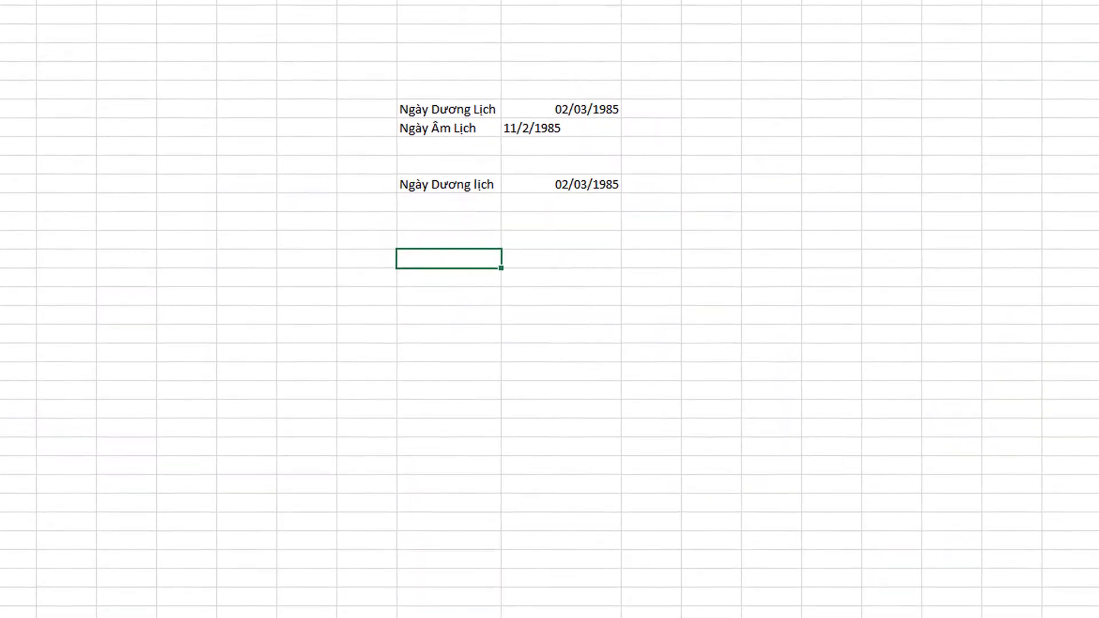
text(=dw)
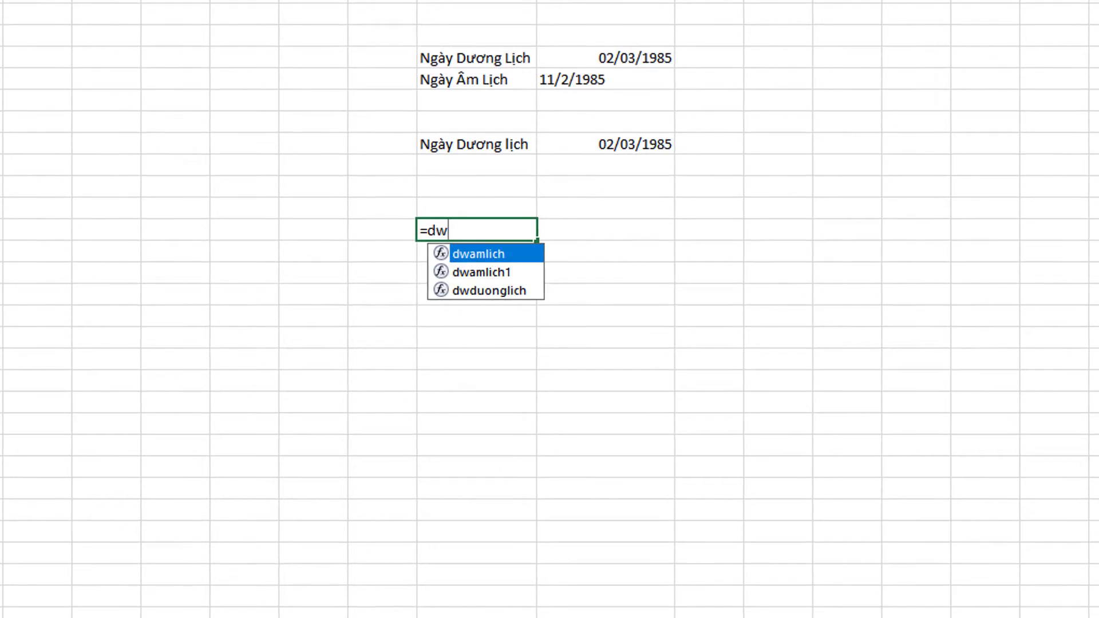
text(am)
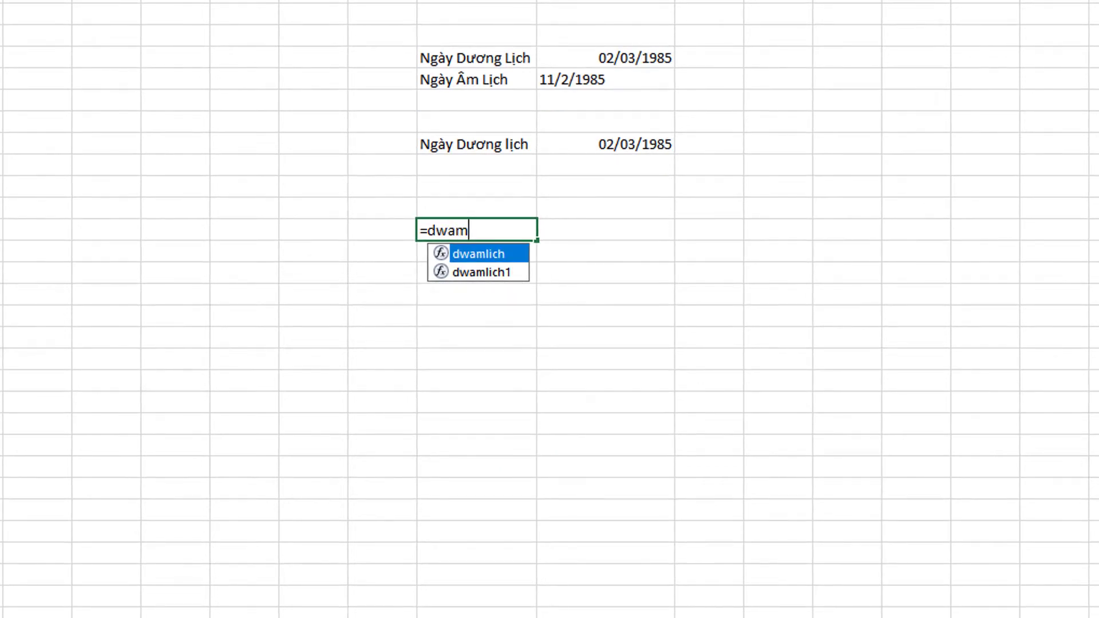
key(Tab)
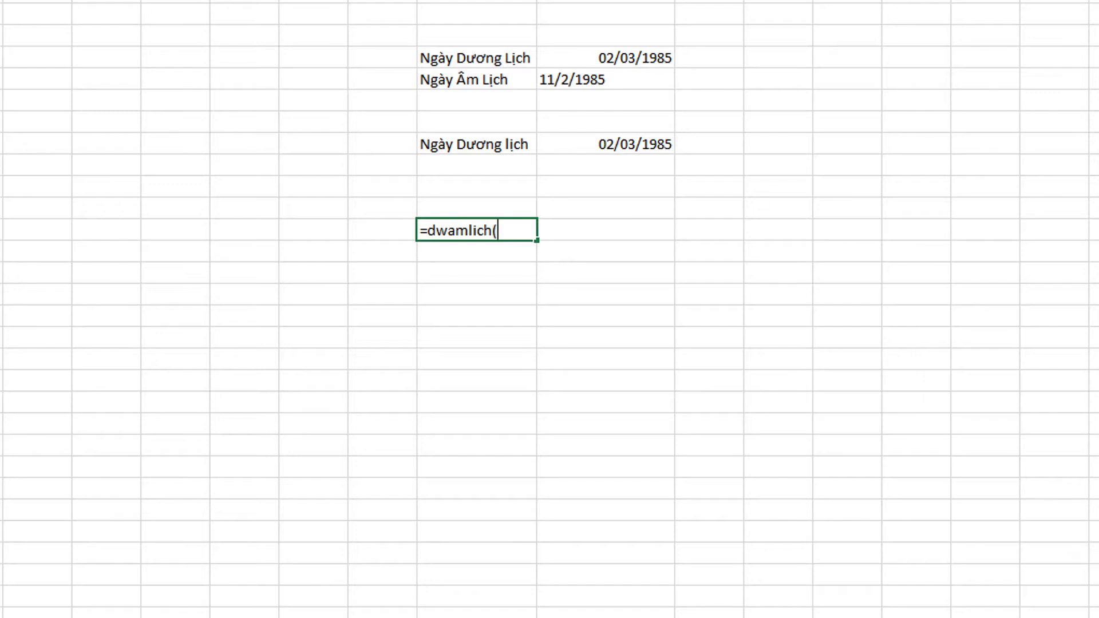
text(30,)
text(07)
text(,20)
text(20))
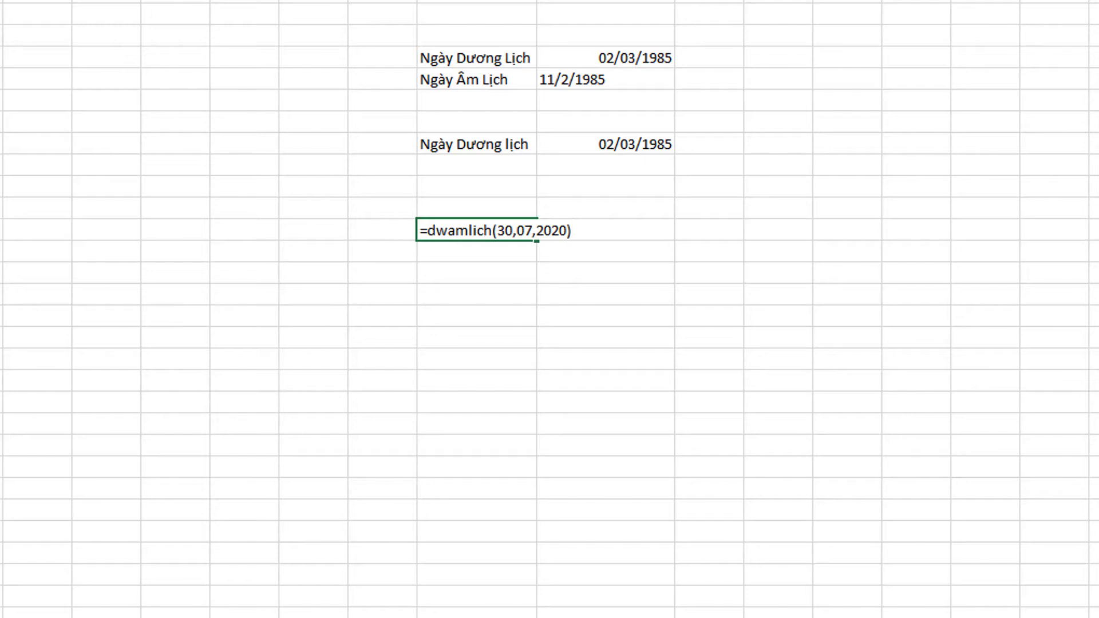
key(Return)
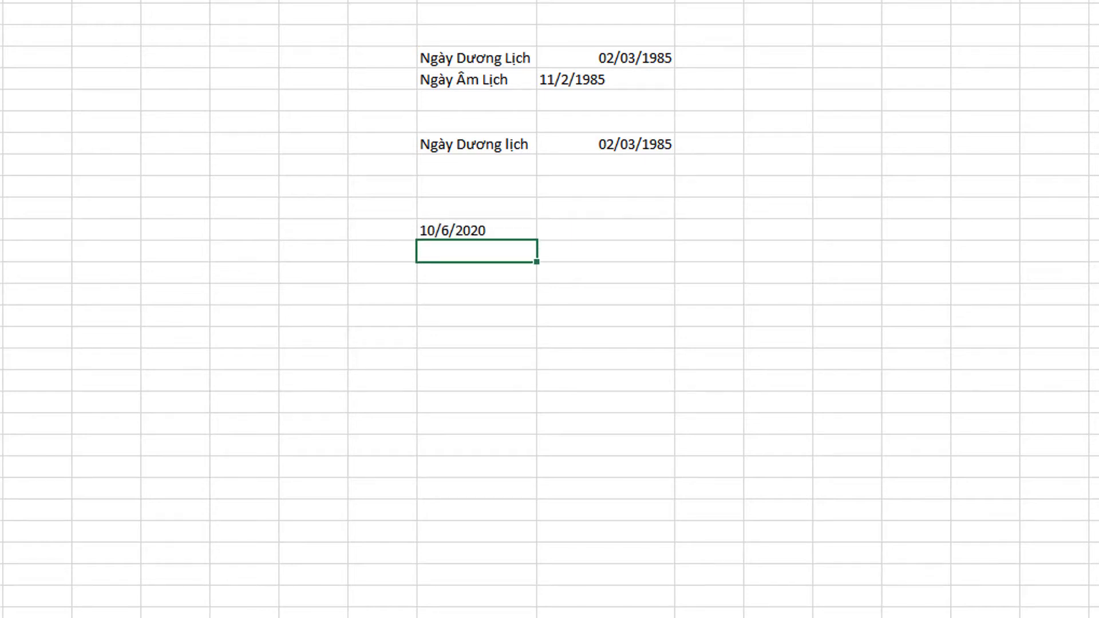
click(476, 230)
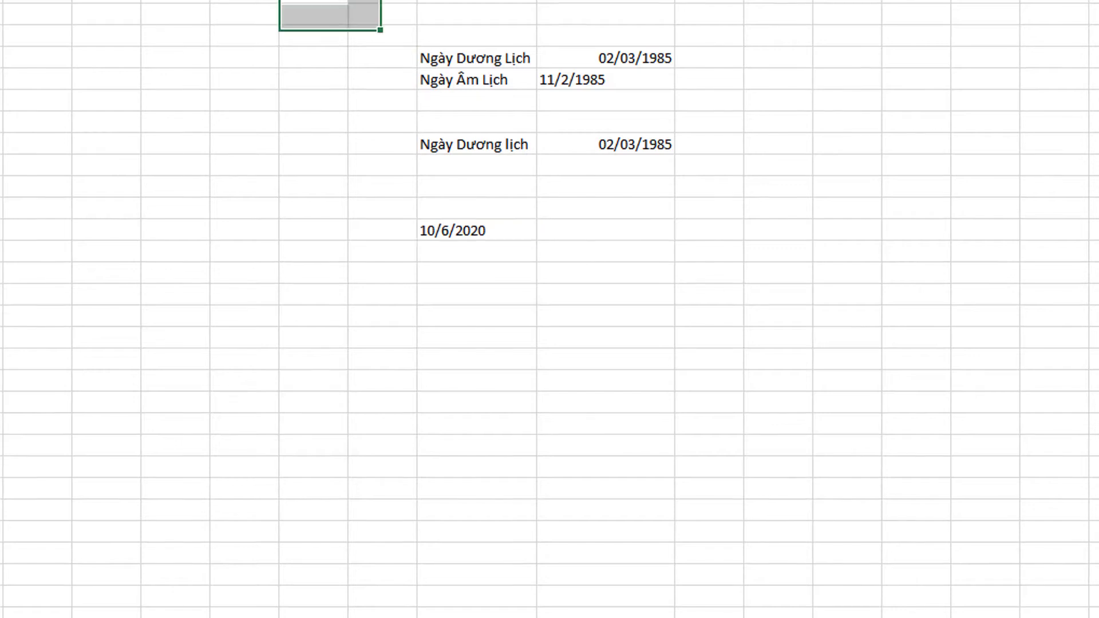
Right-align the labels and dates block and move the 10/6/2020 result into K17
drag(313, 12, 778, 250)
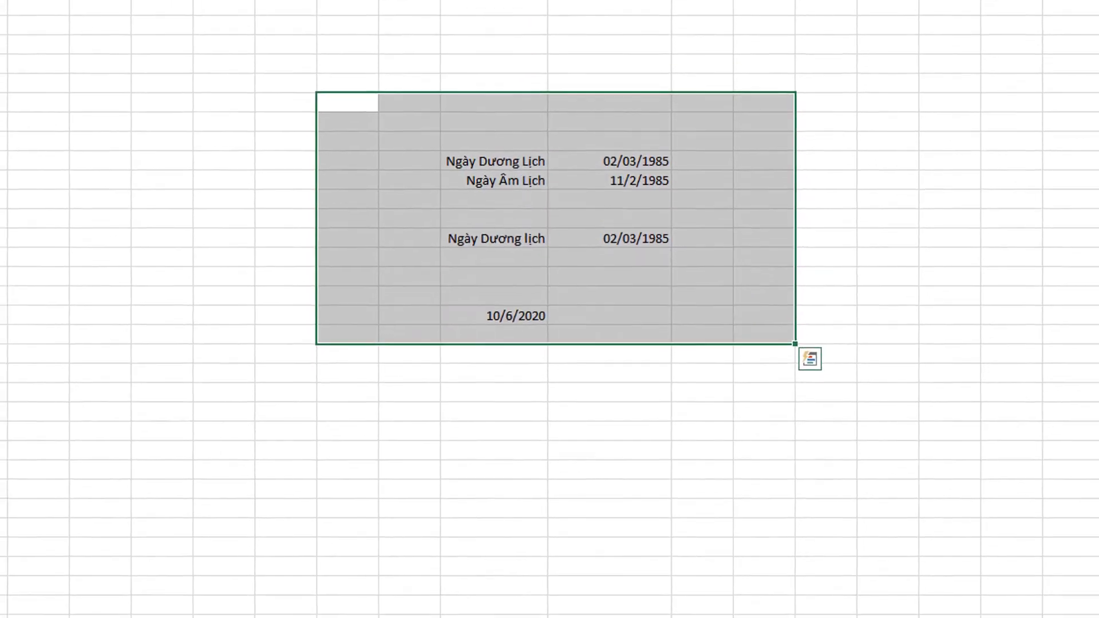
click(607, 239)
click(486, 279)
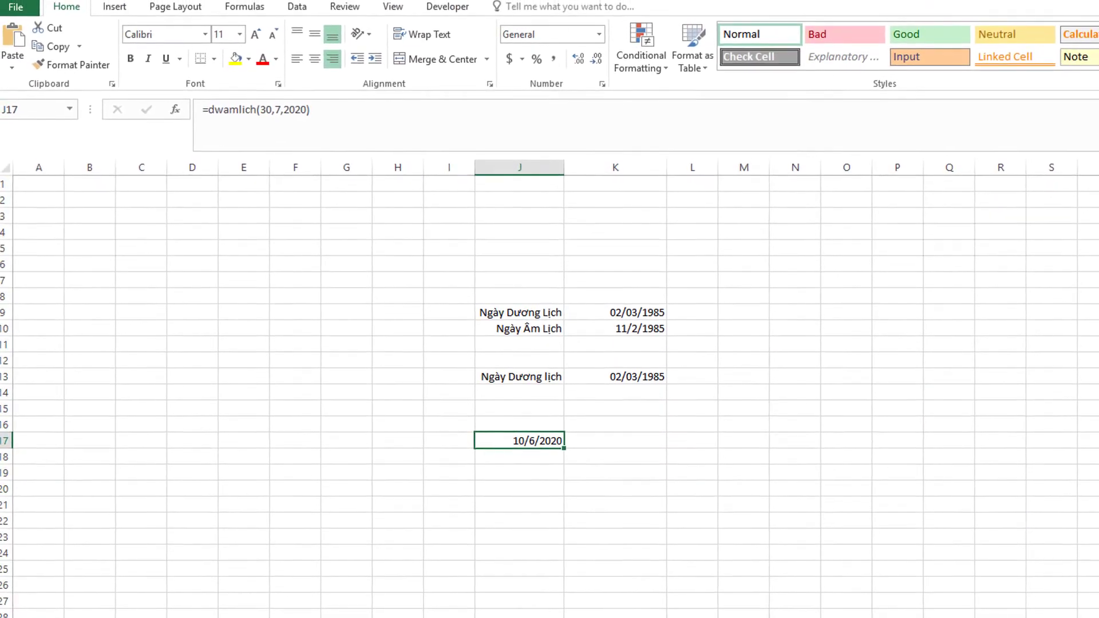
drag(515, 432, 607, 431)
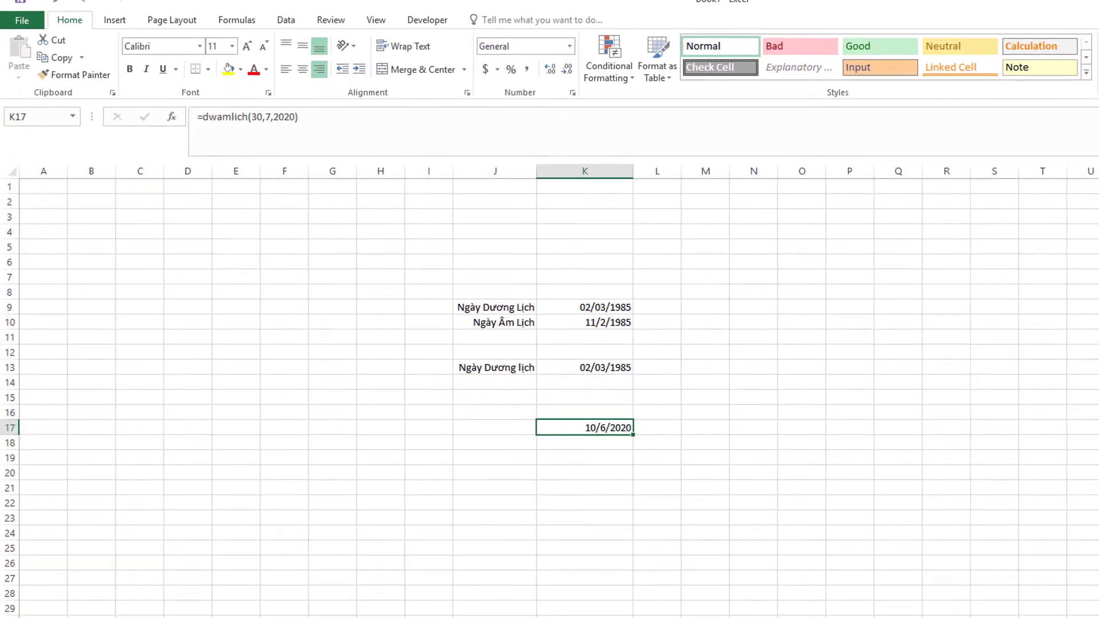
click(603, 409)
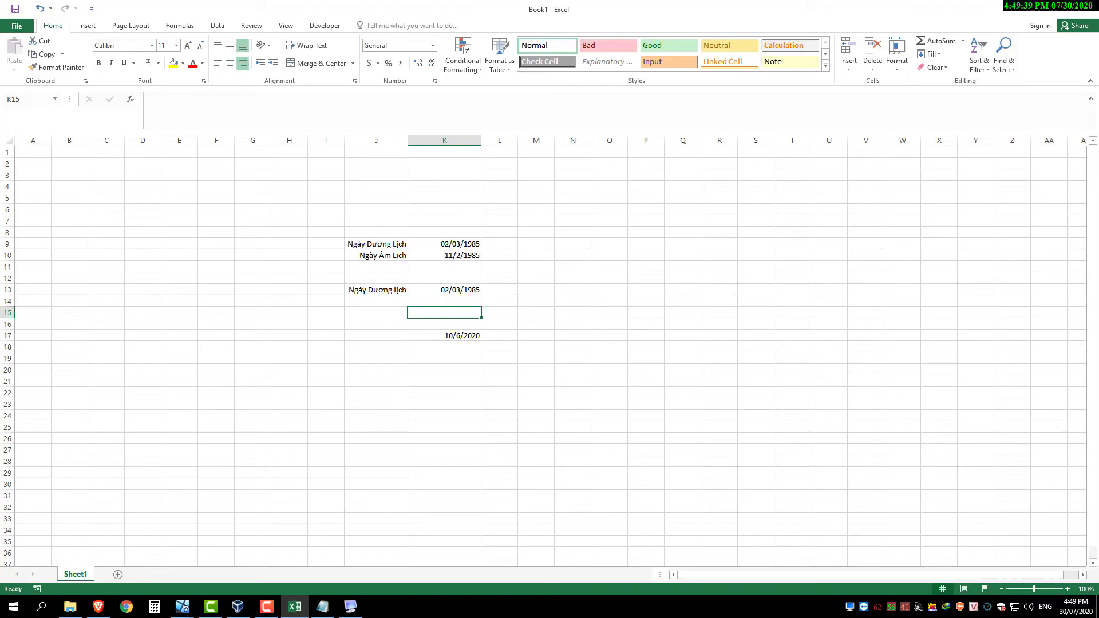
Label J17 'Dương lịch' and J18 'Am Lịch', moving on to K18
click(375, 358)
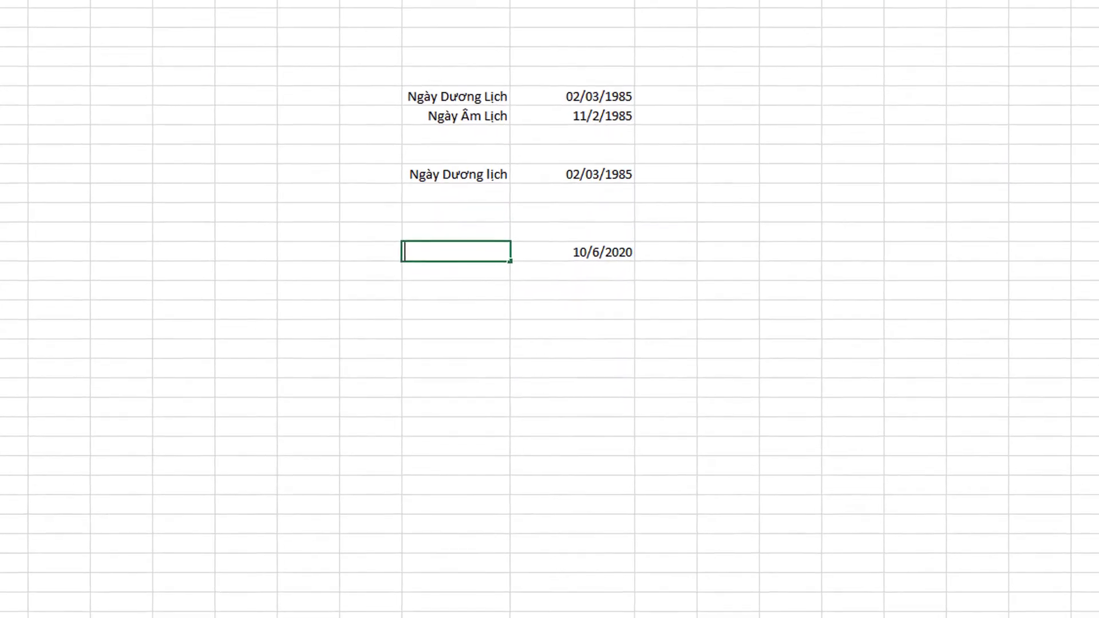
text(Dương lịch)
key(Return)
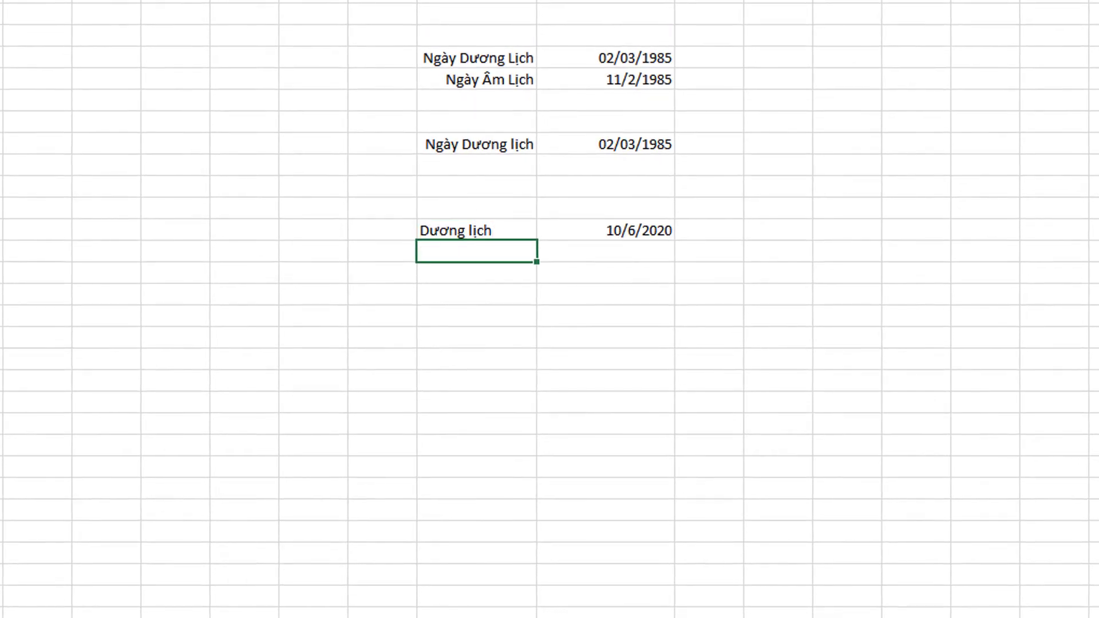
text(Am Liịch)
key(Tab)
text(=)
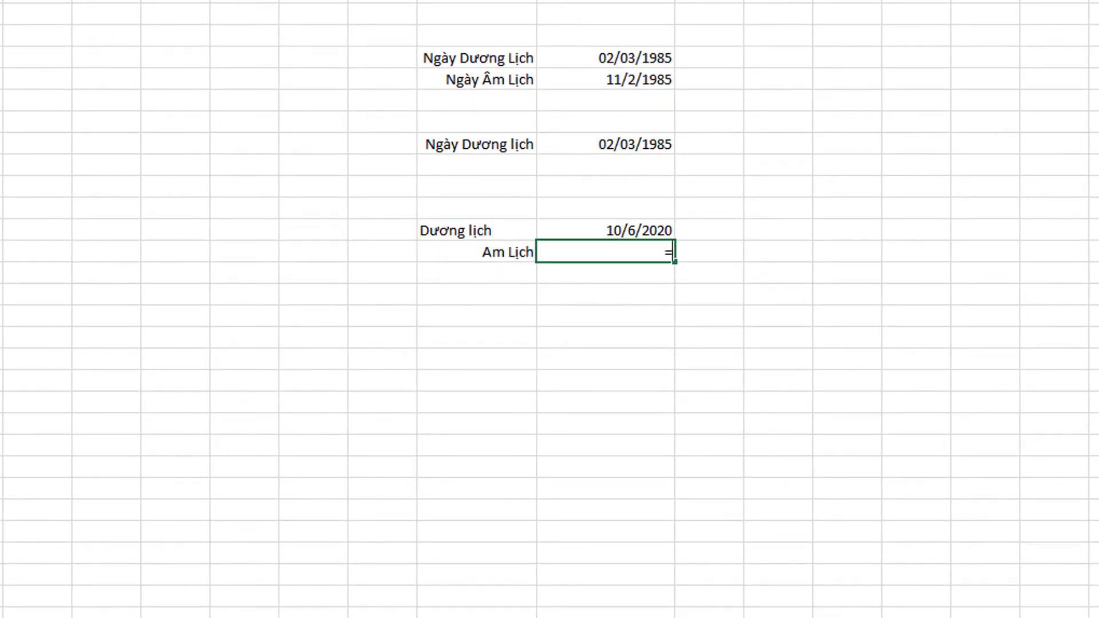
Enter =dwduonglich(10,06,2020) beside Am Lịch, which returns the serial 44042
text(dwam)
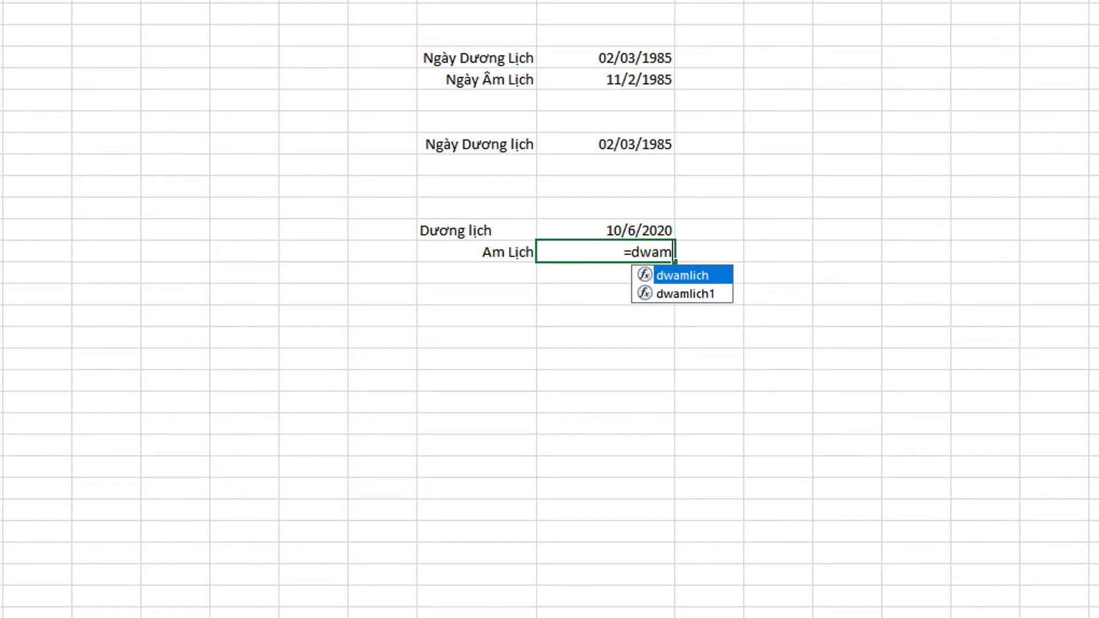
key(BackSpace)
key(BackSpace)
text(duongl)
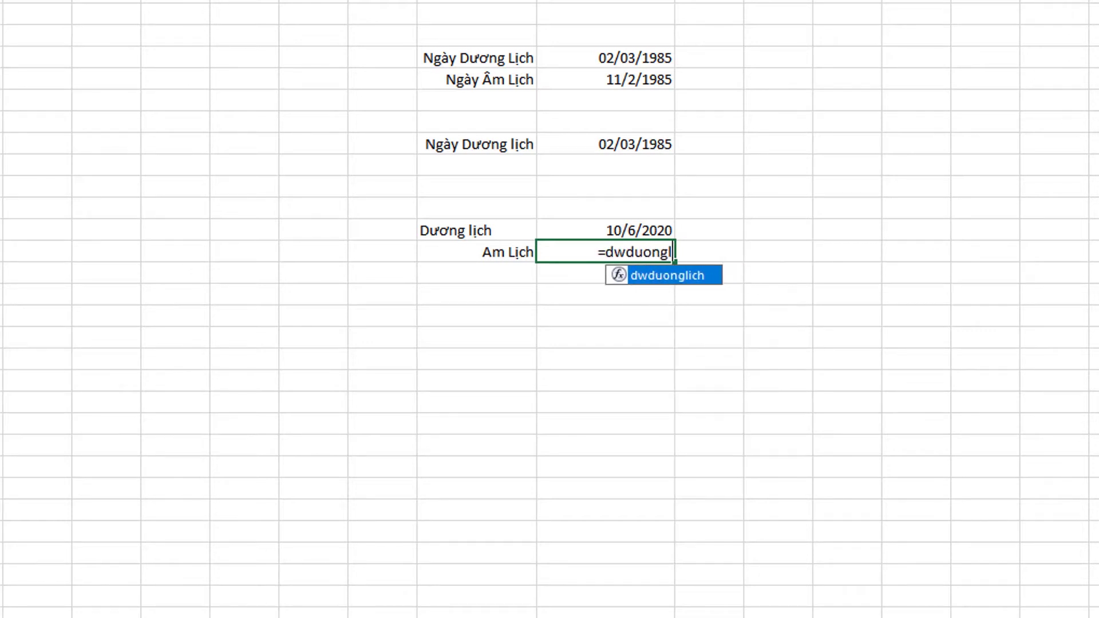
text(ich(()
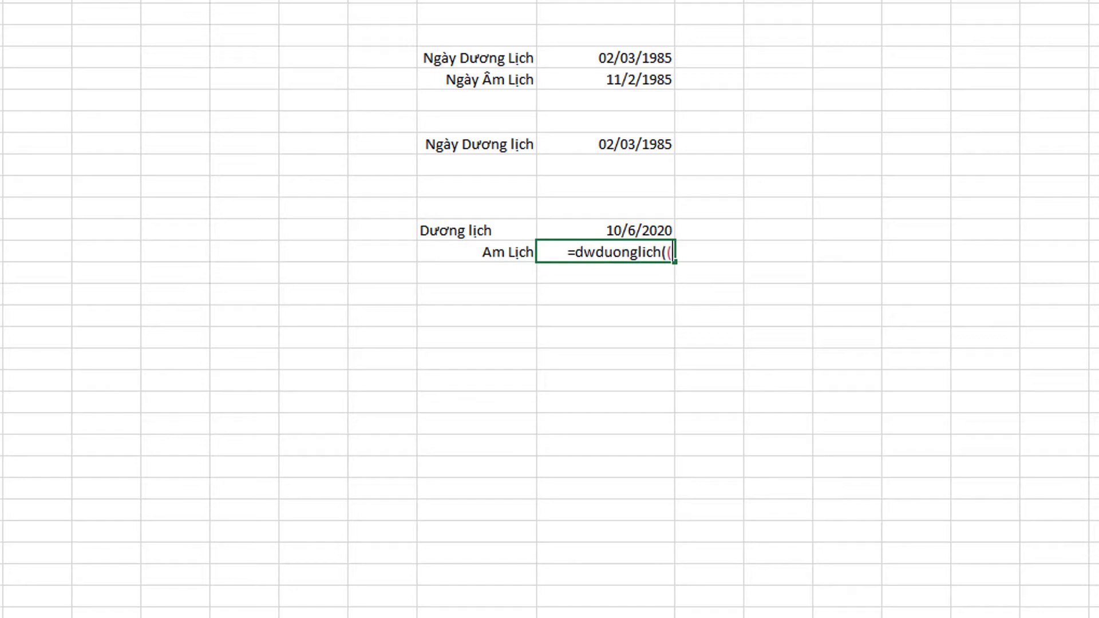
key(BackSpace)
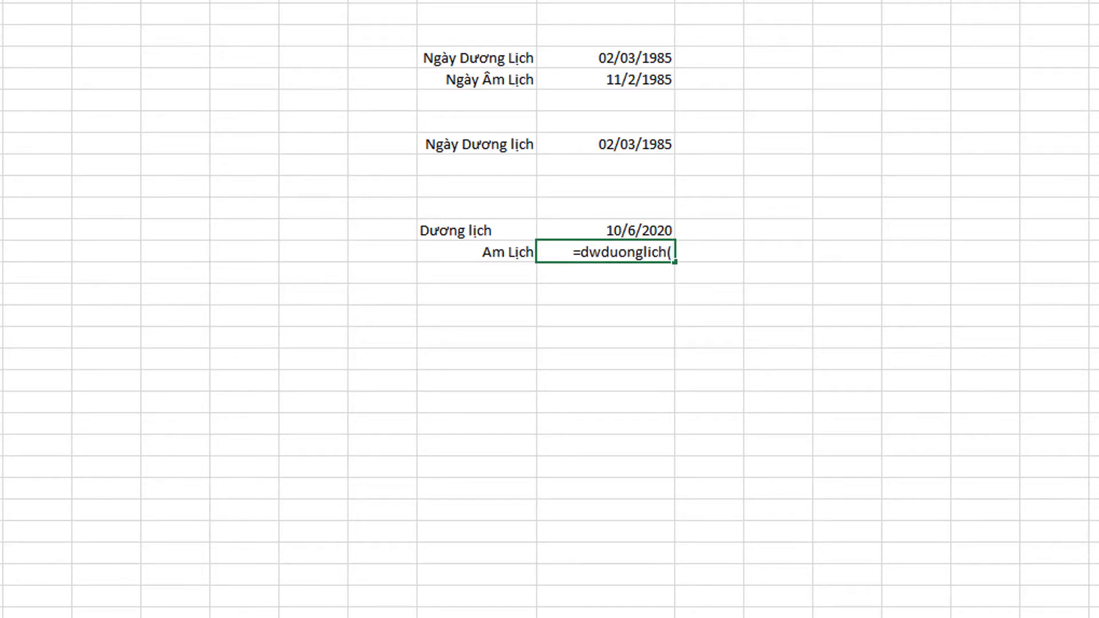
text(10)
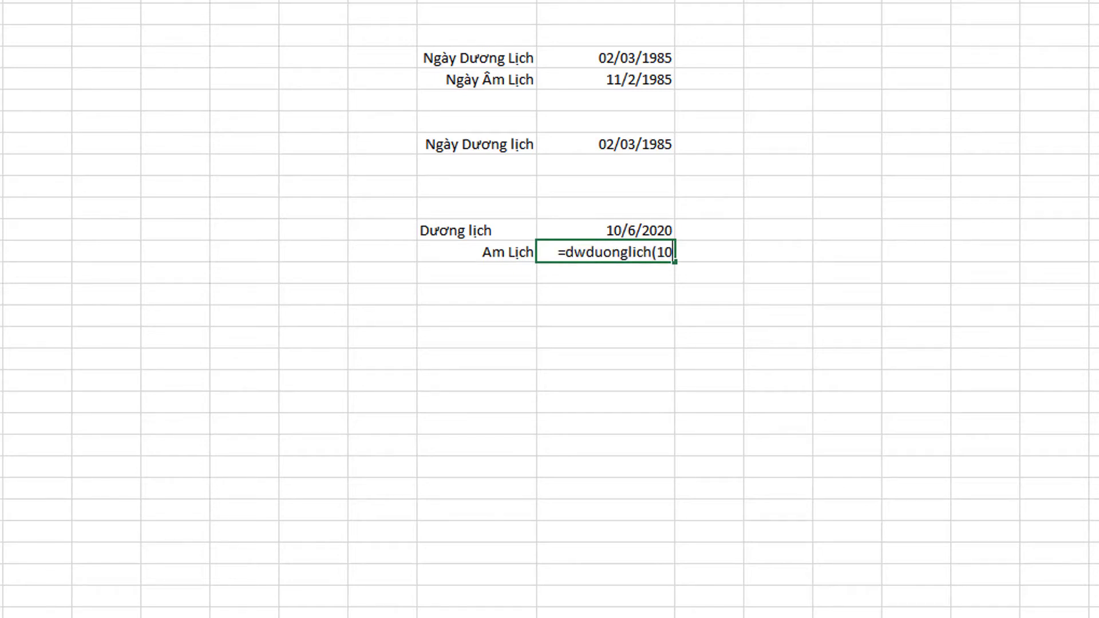
text(,06)
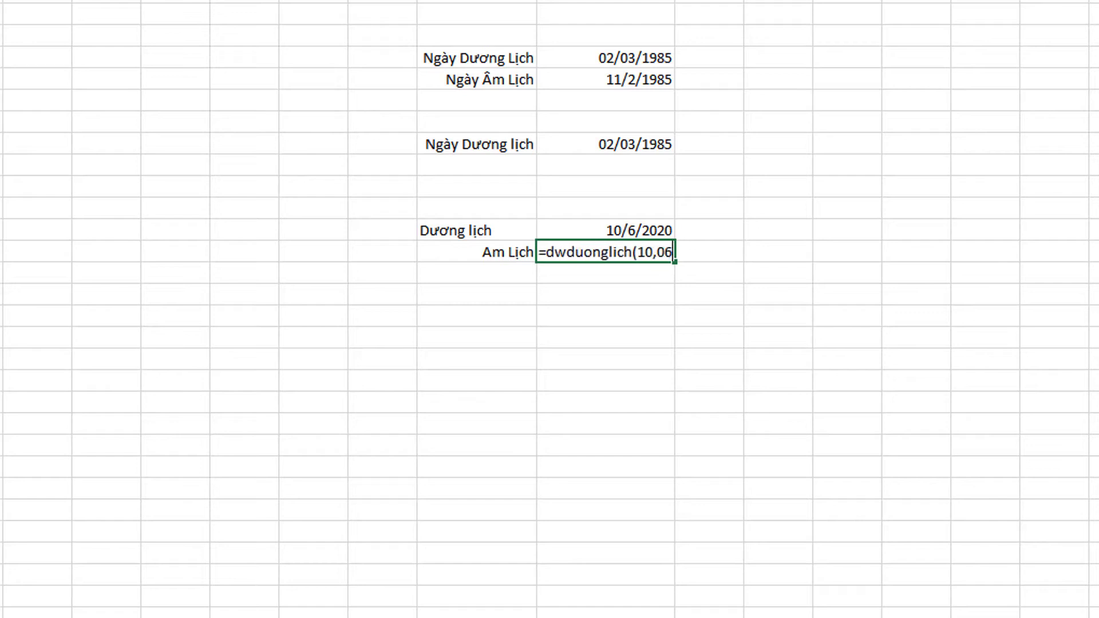
text(,2020)
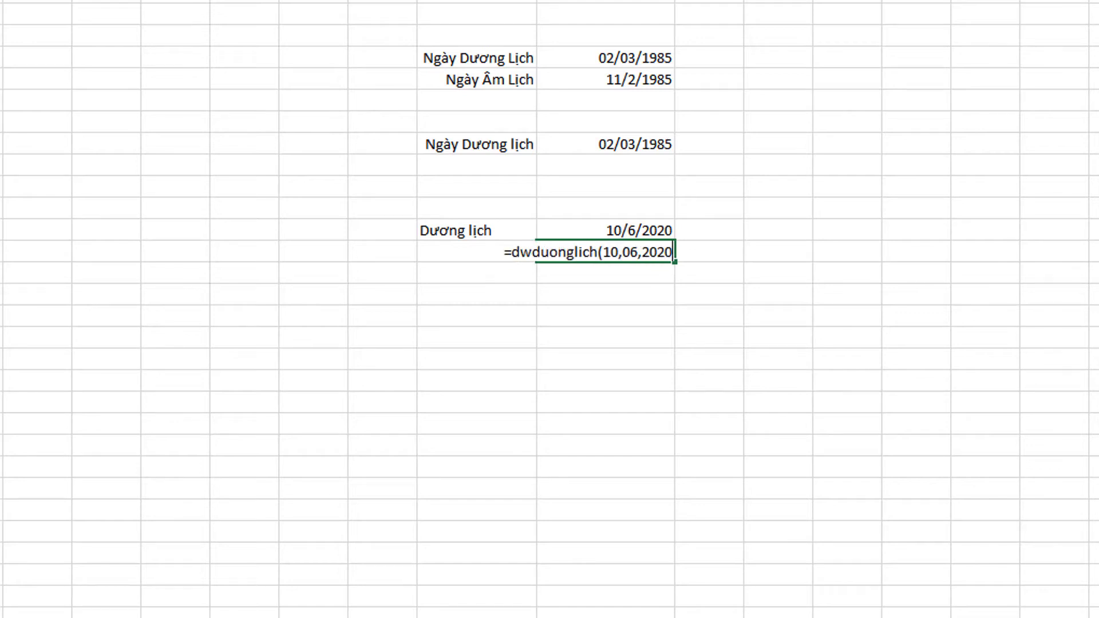
text())
key(Return)
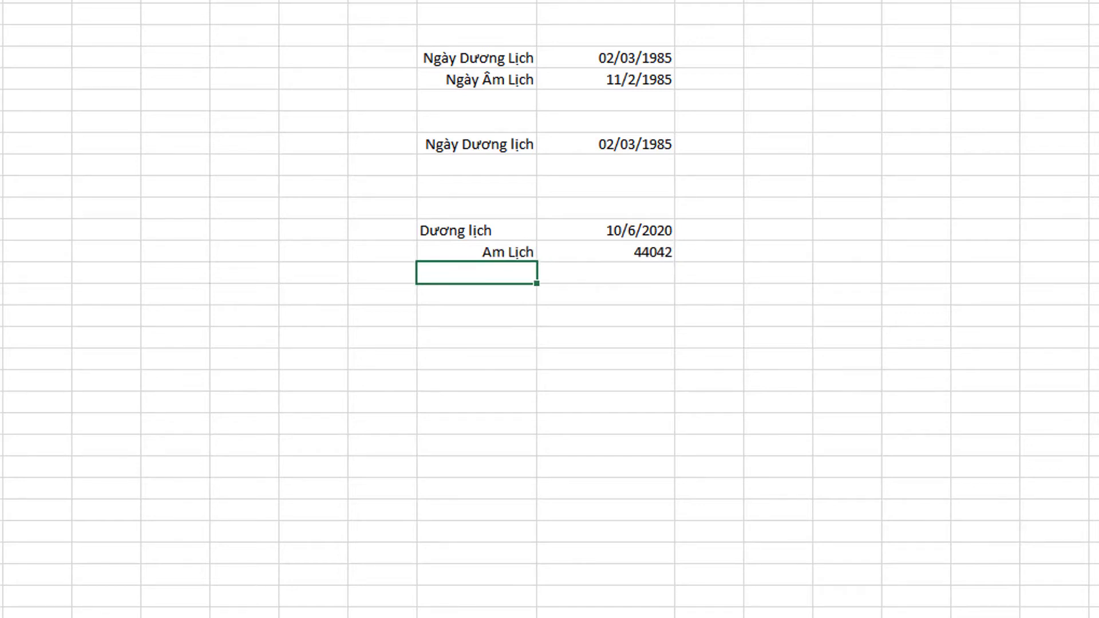
Copy the 02/03/1985 cell's date format onto the result so it shows 30/07/2020
right_click(628, 150)
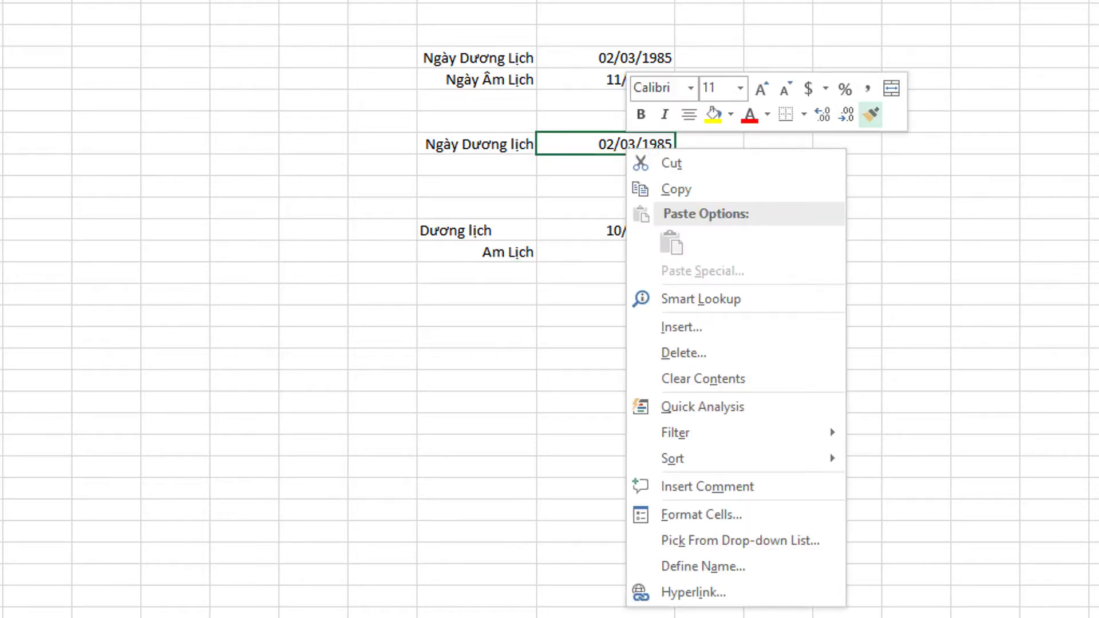
click(870, 114)
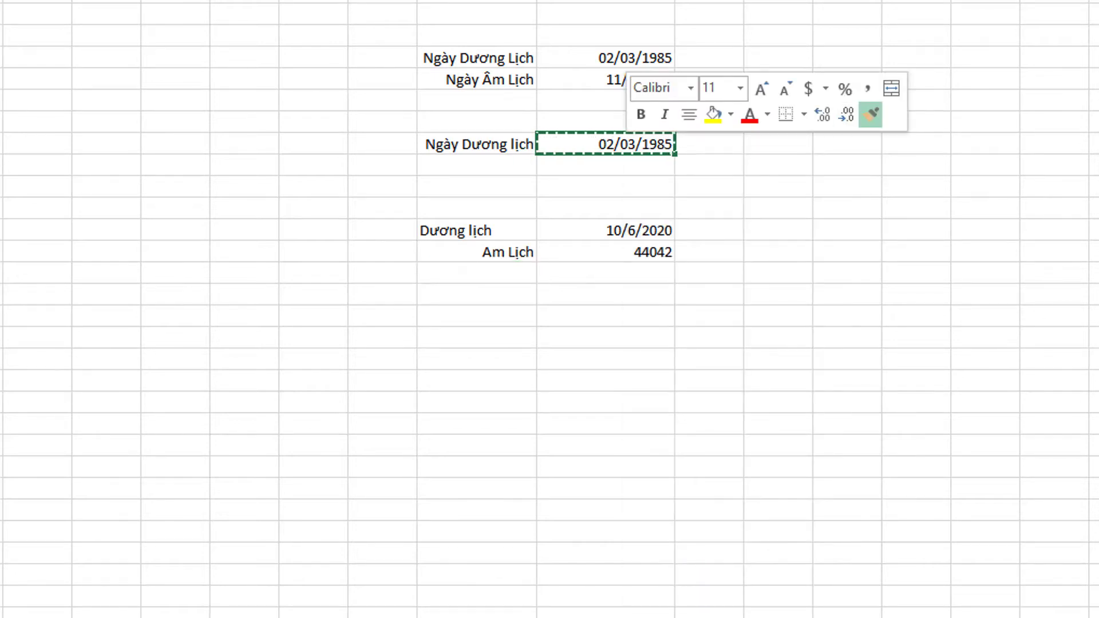
click(605, 252)
click(605, 315)
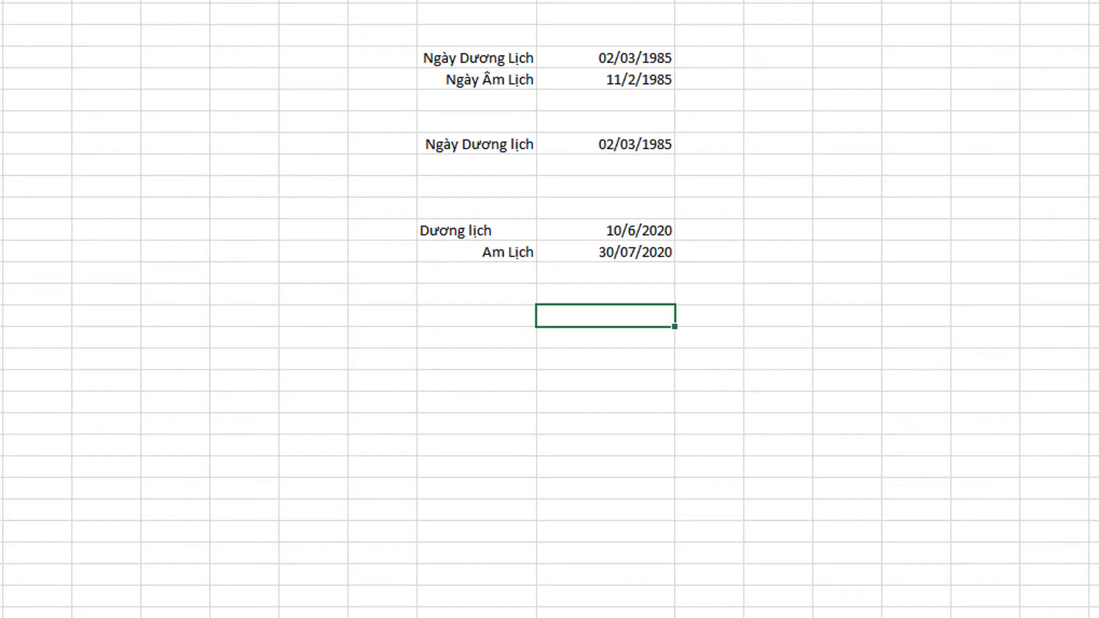
click(605, 252)
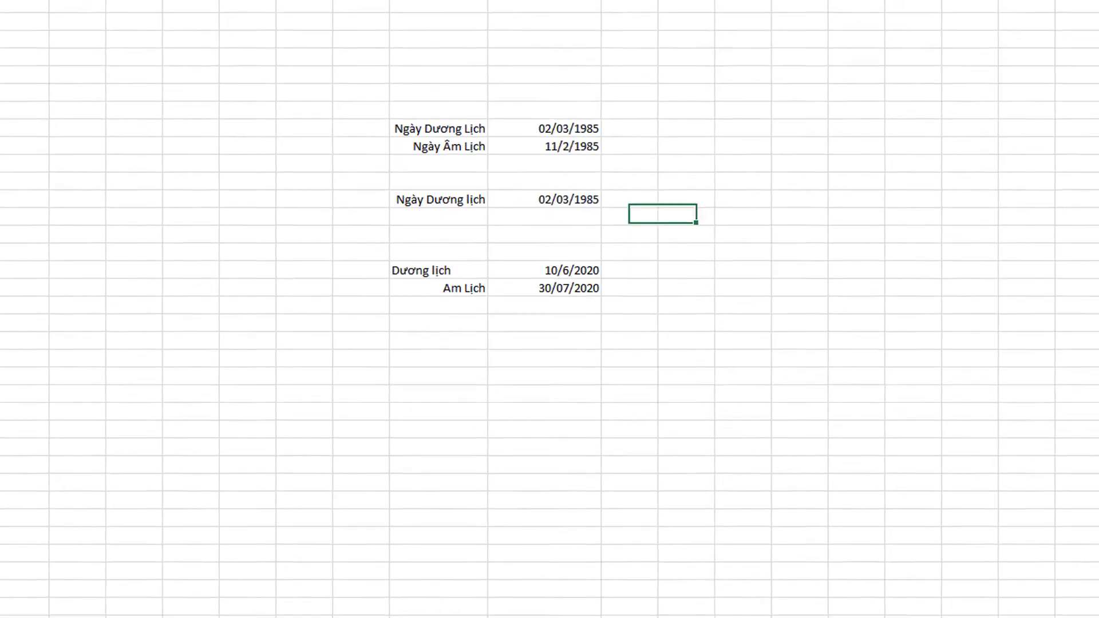
Close Excel, saving the changes as 'am lich' in the Documents folder
drag(327, 225, 508, 355)
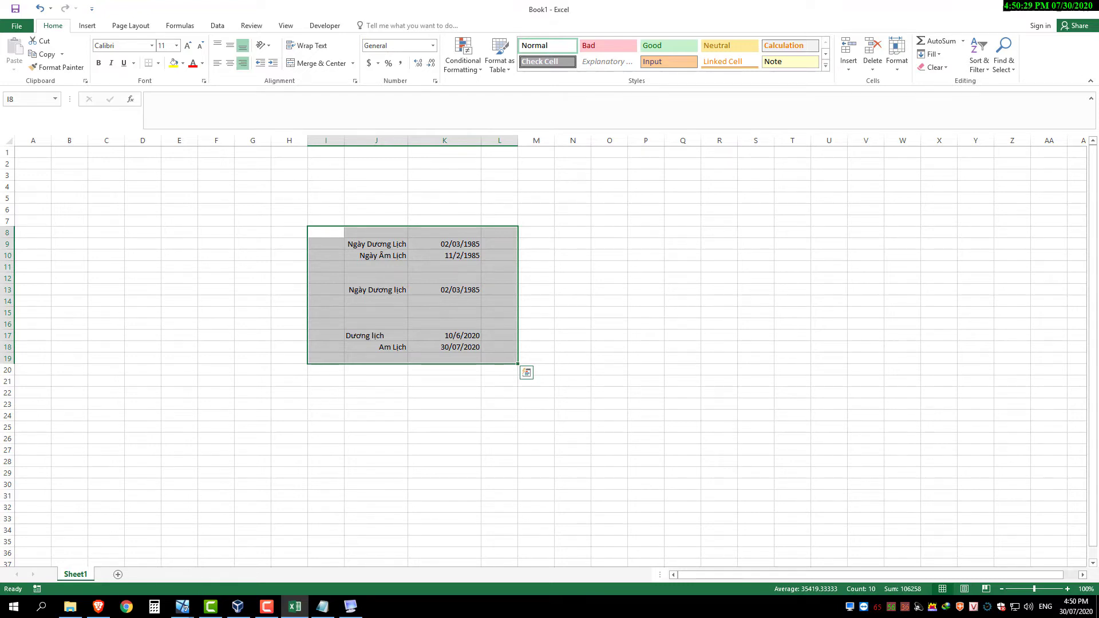
click(444, 278)
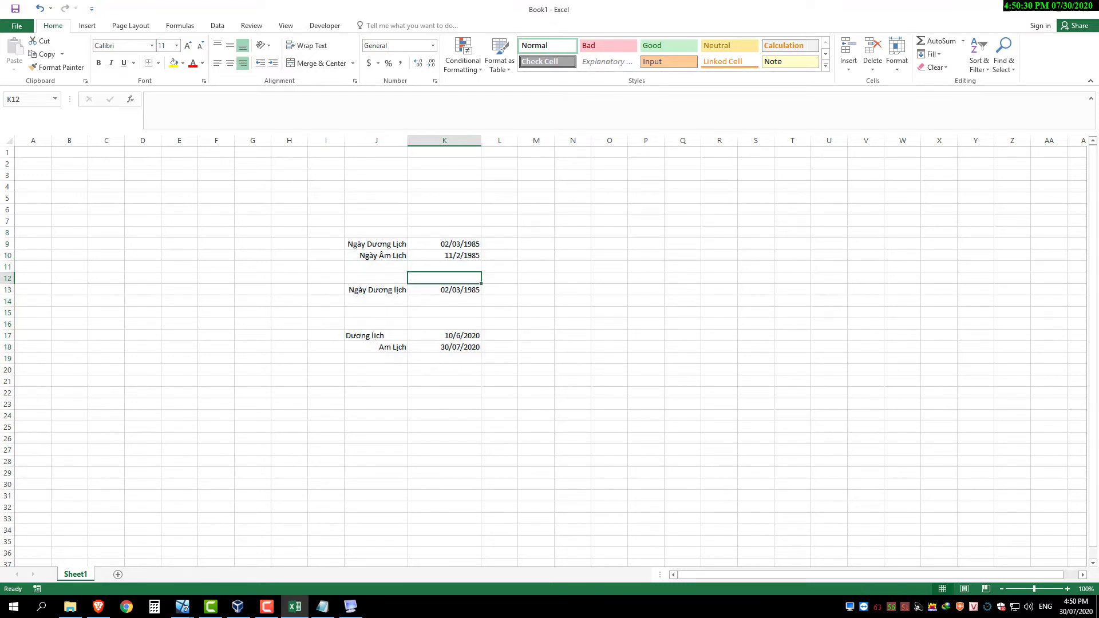
click(1085, 12)
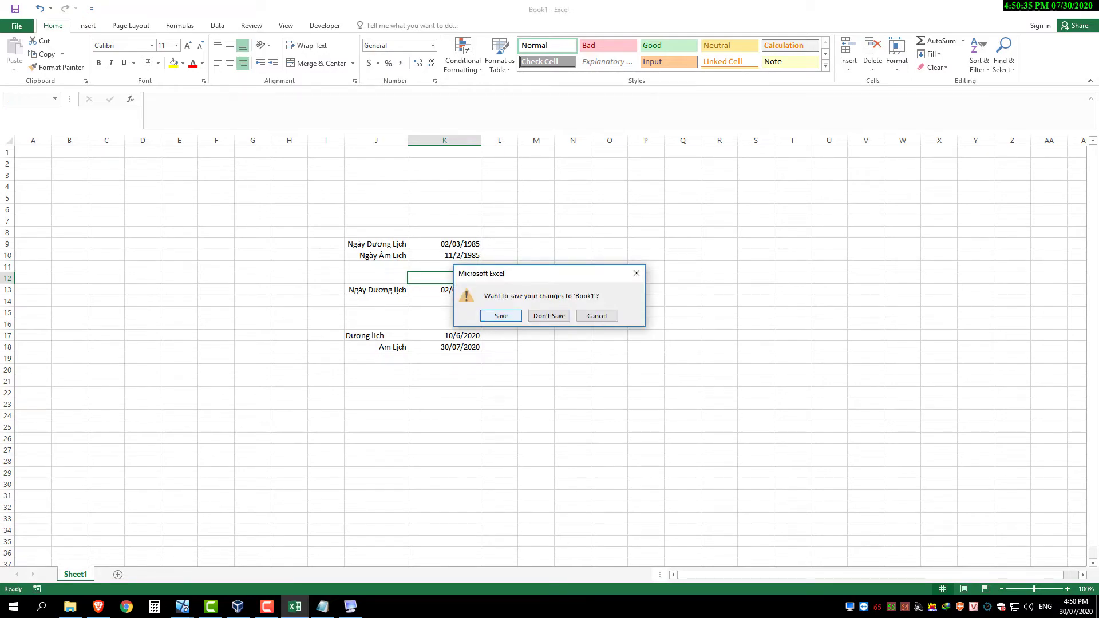
key(Return)
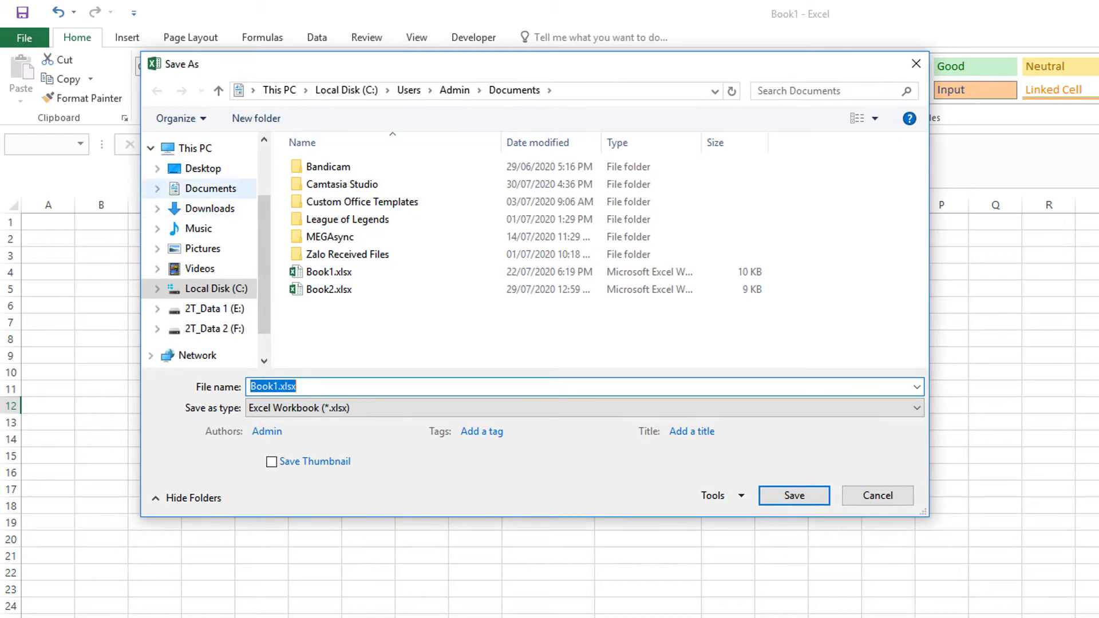
click(210, 188)
text(am lich)
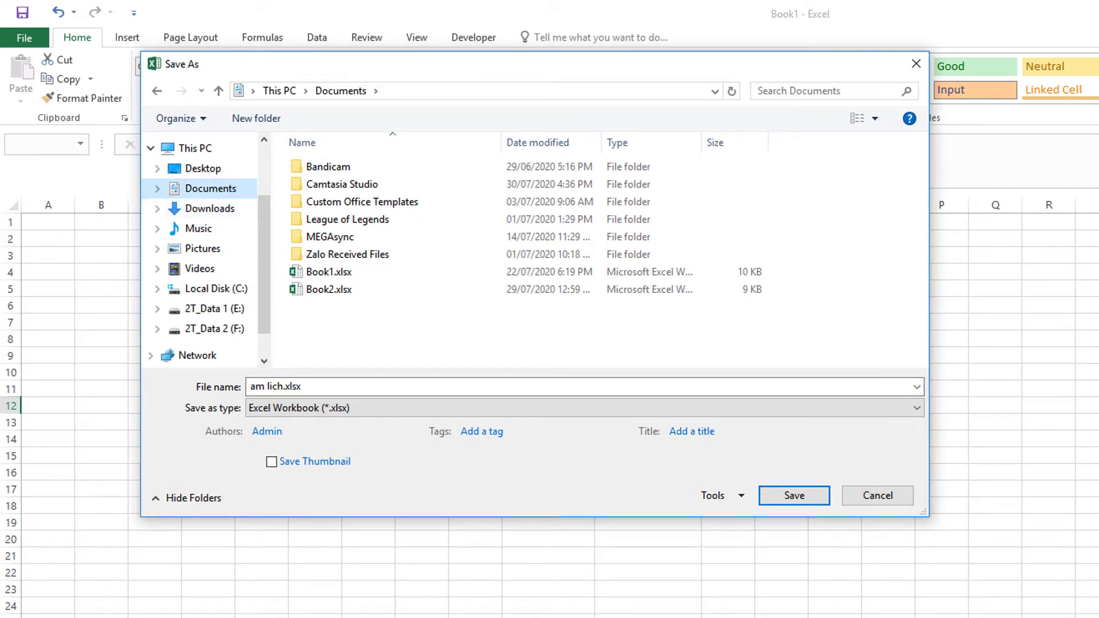
key(Return)
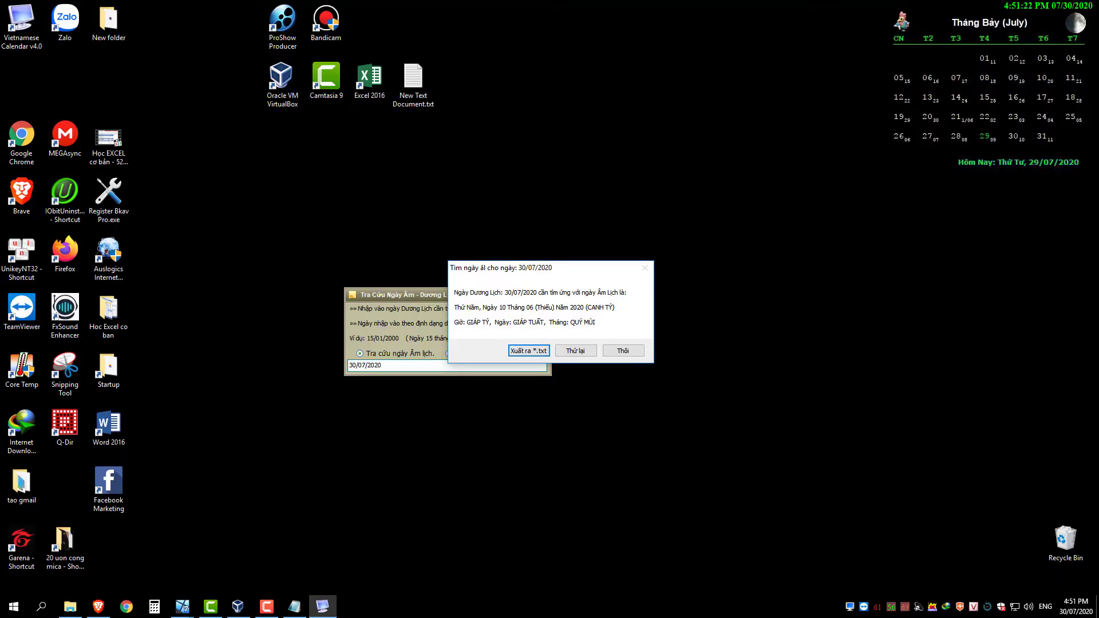
Close the calendar windows and open am lich.xlsx from Documents in File Explorer
click(623, 351)
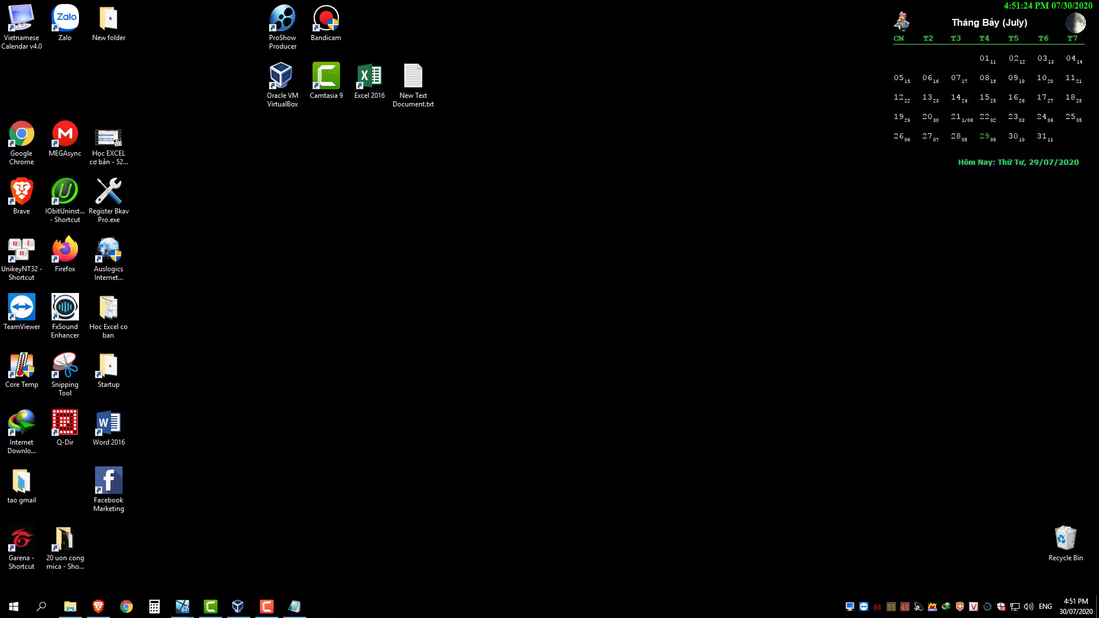
click(69, 606)
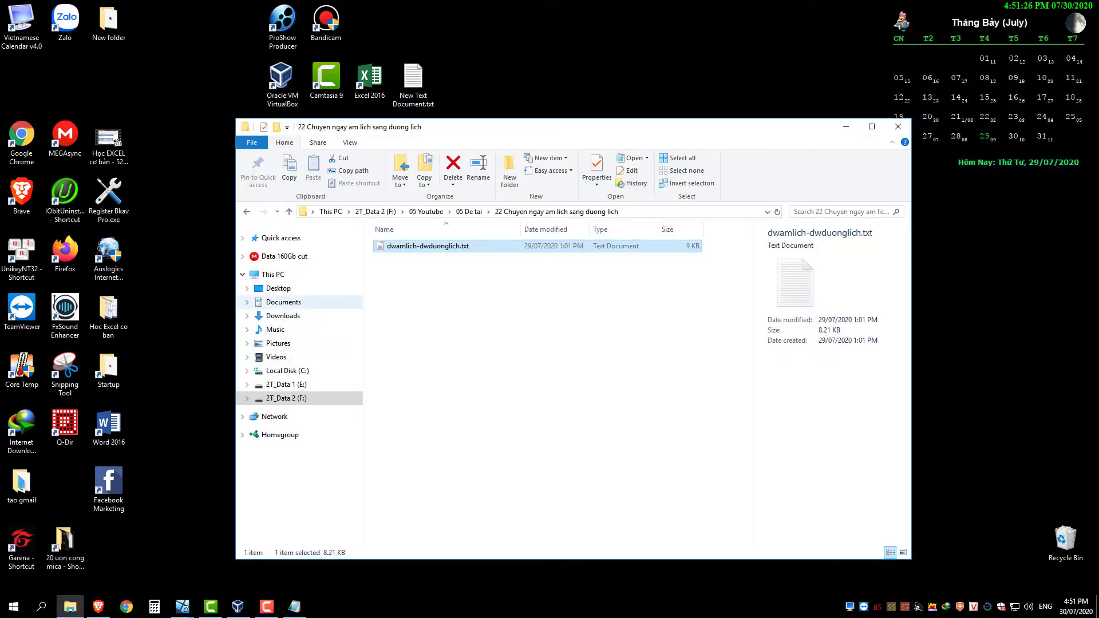
click(283, 301)
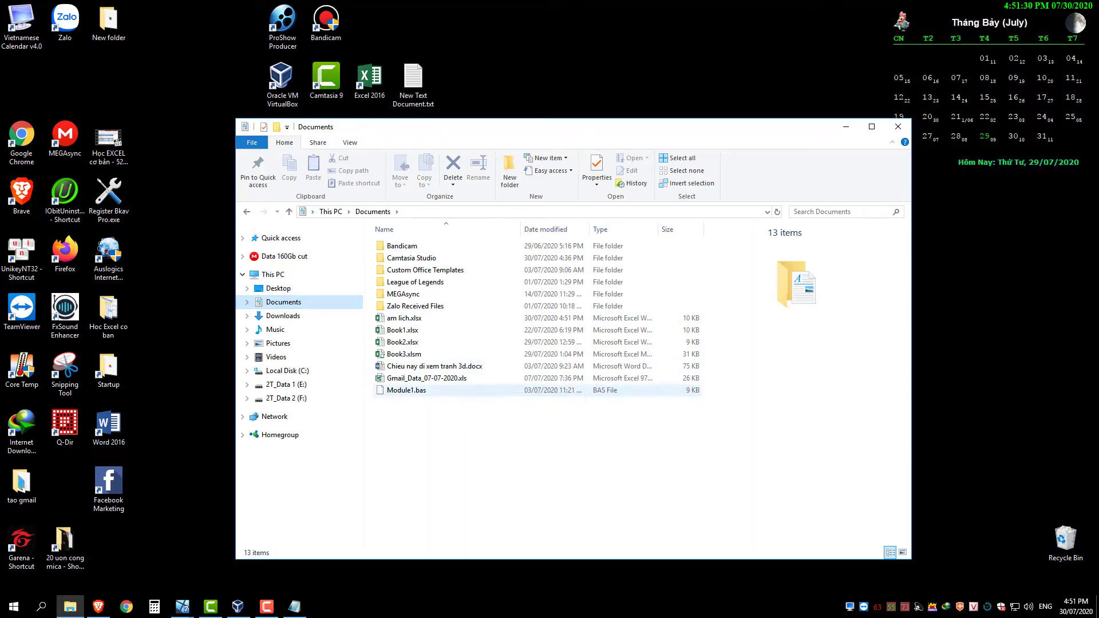
double_click(404, 317)
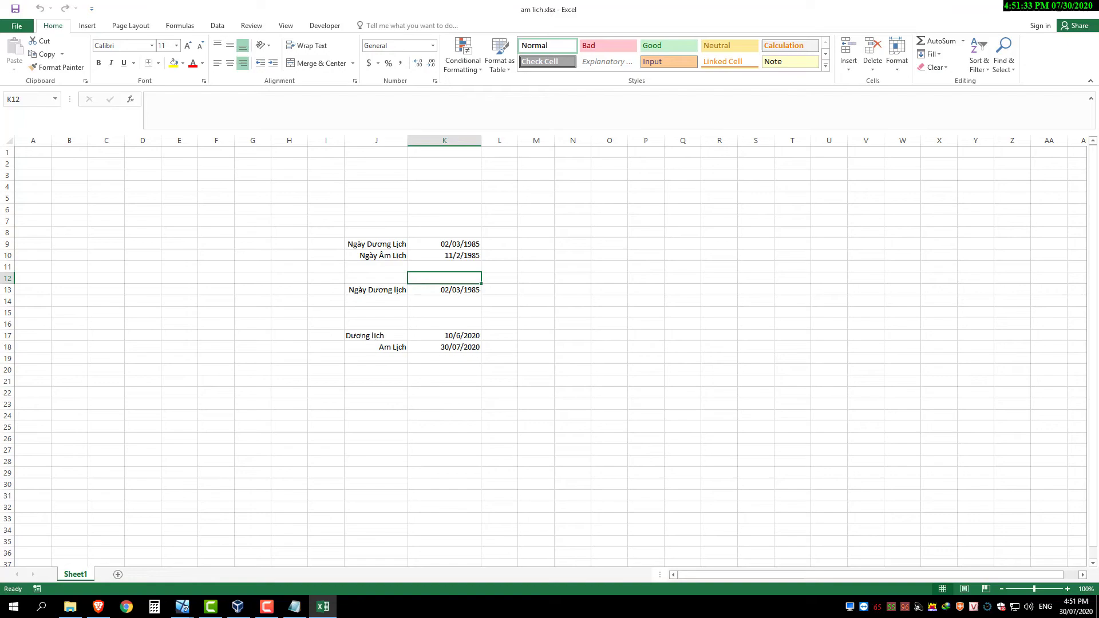
Enter =dwamlich(02/02/1985) in M10 beside the lunar date
click(444, 289)
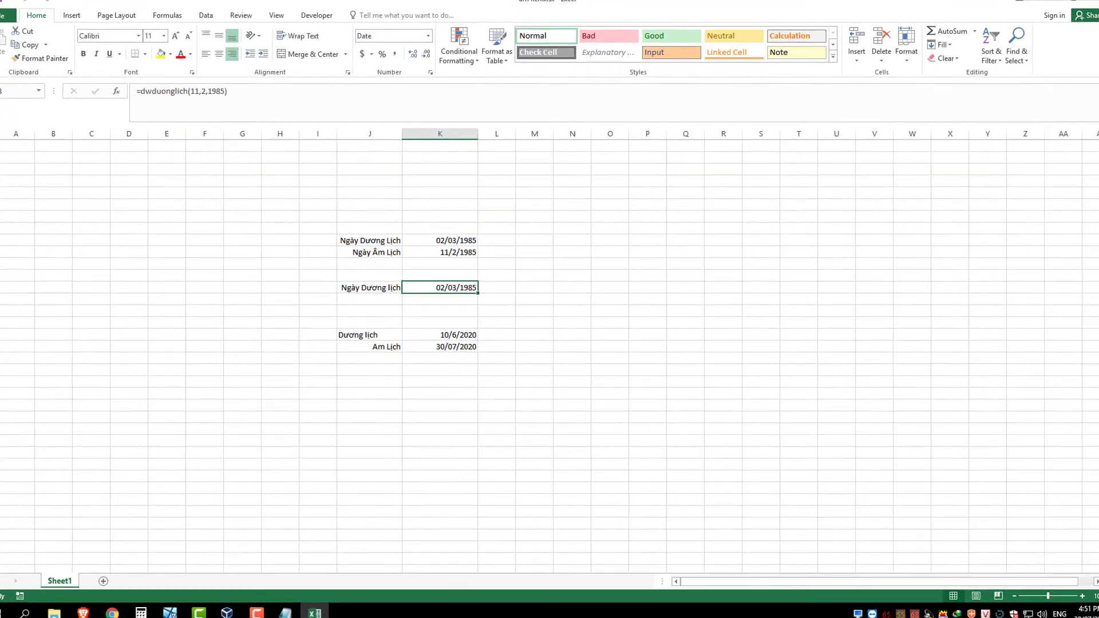
click(609, 290)
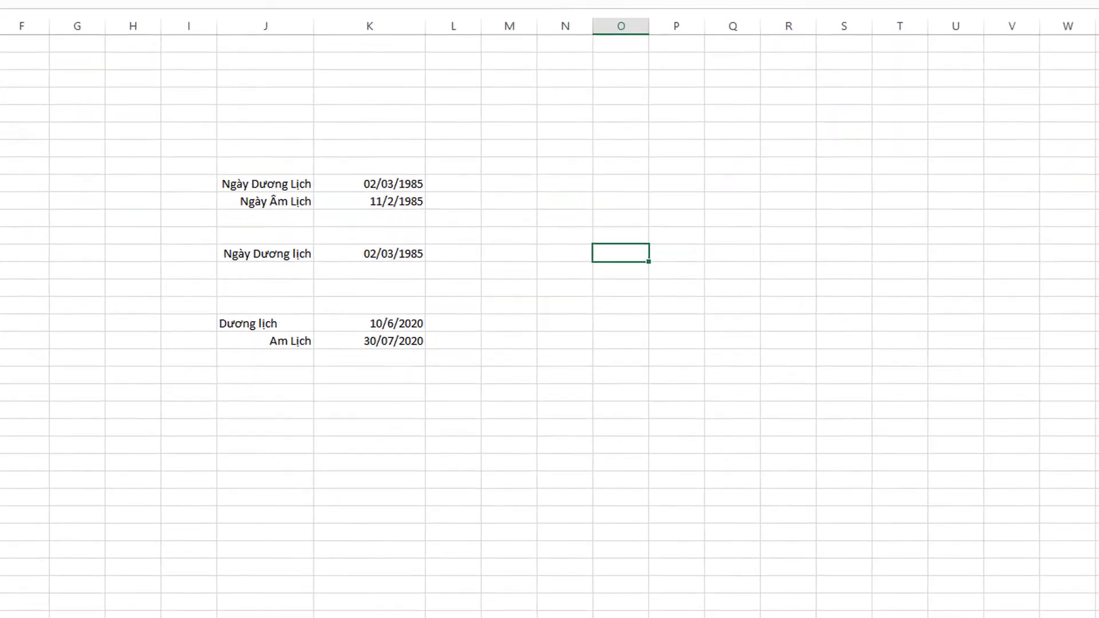
click(564, 201)
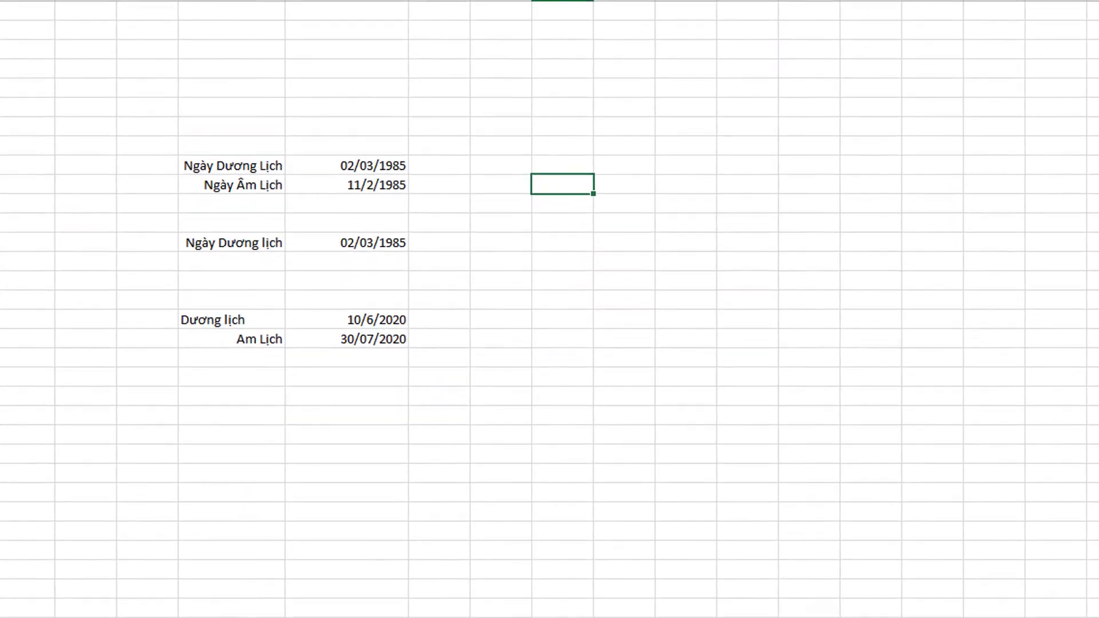
click(509, 201)
text(=)
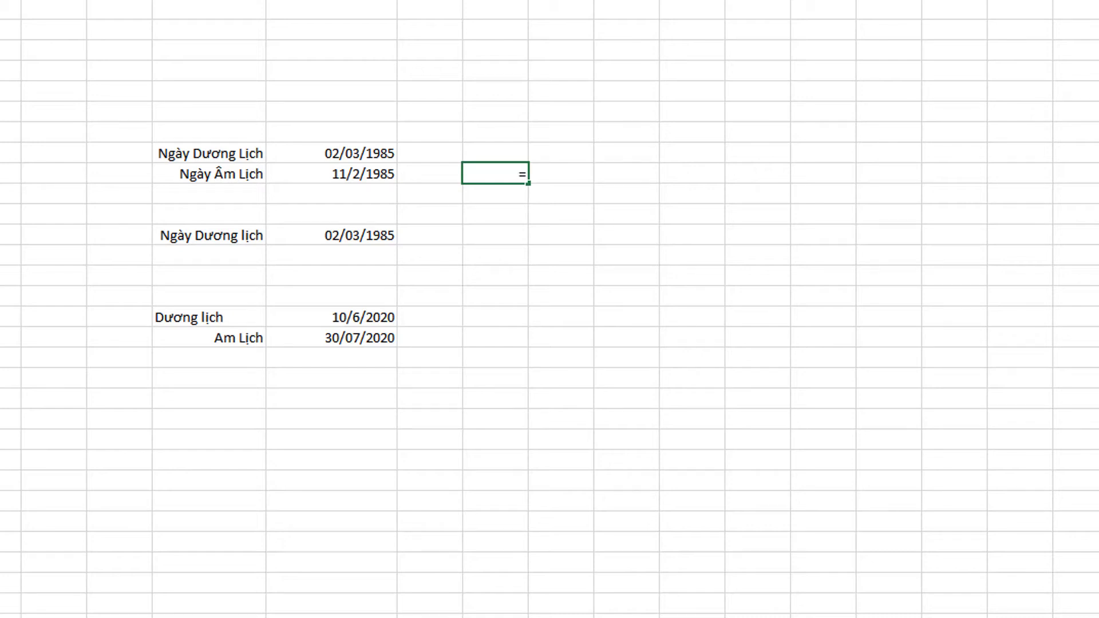
text(11)
text(/)
text(2)
text(/198)
key(BackSpace)
key(BackSpace)
key(BackSpace)
key(BackSpace)
key(BackSpace)
key(BackSpace)
key(BackSpace)
key(BackSpace)
text(dwamlic)
text(h()
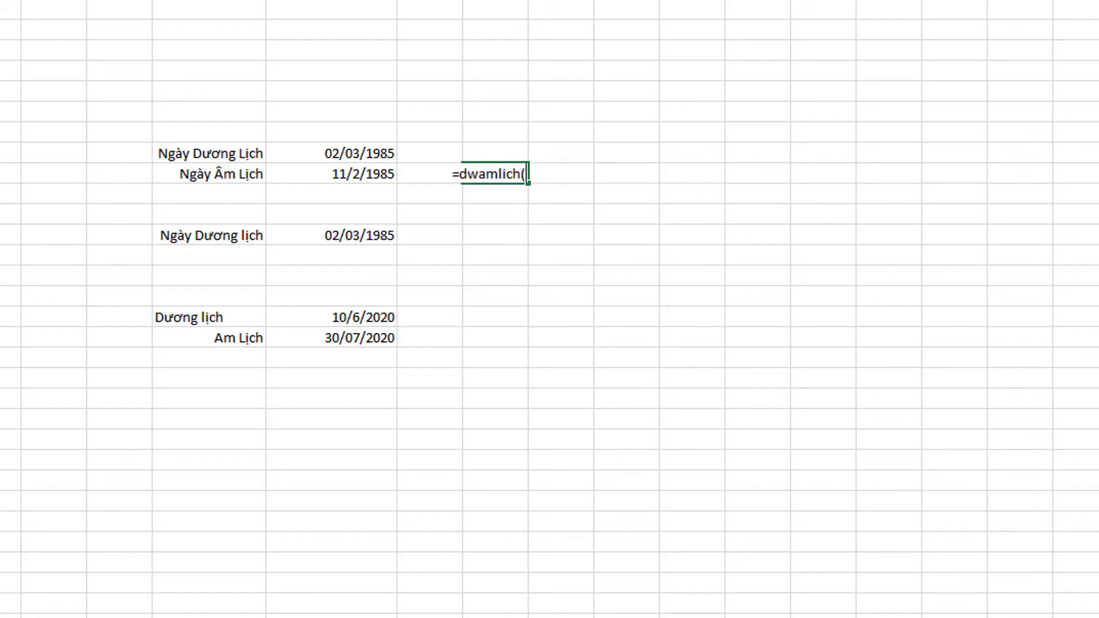
text(02)
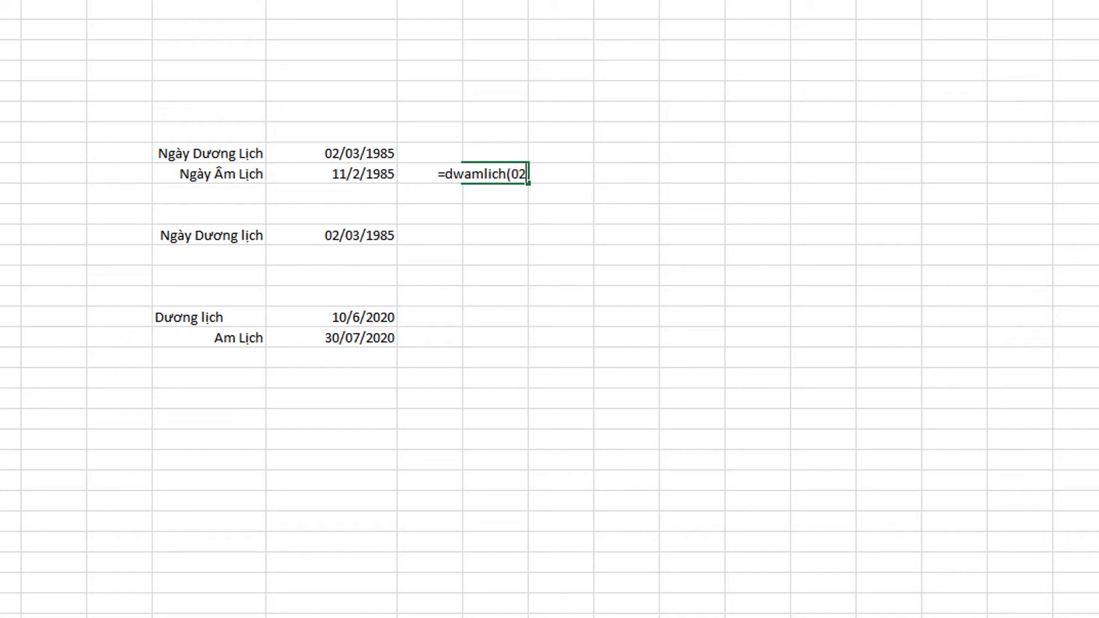
text(/02)
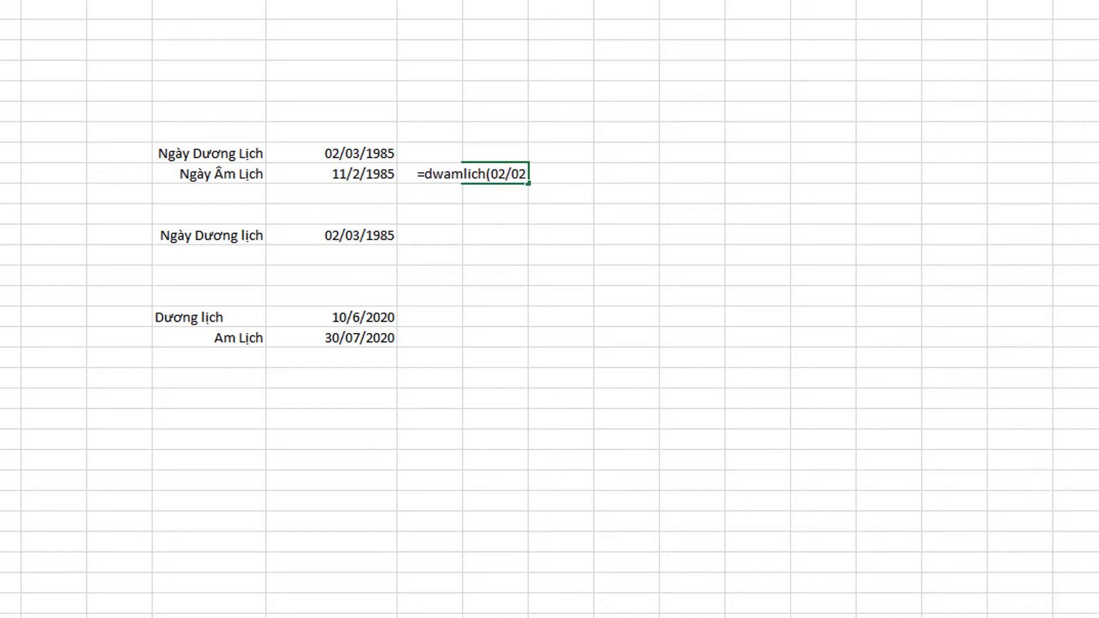
text(/1985)
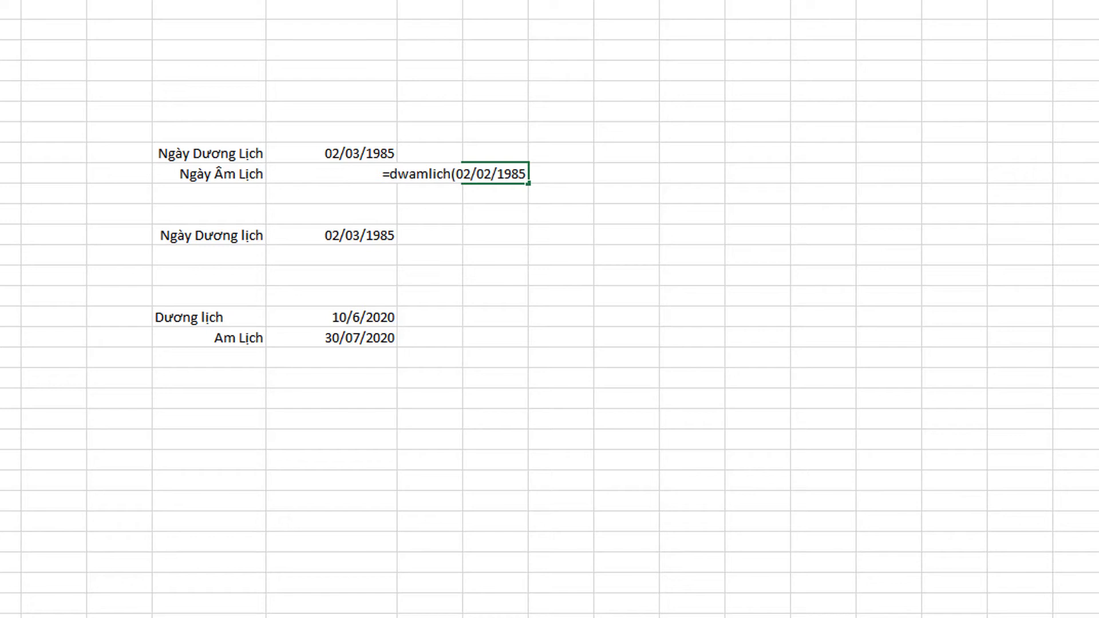
key(Return)
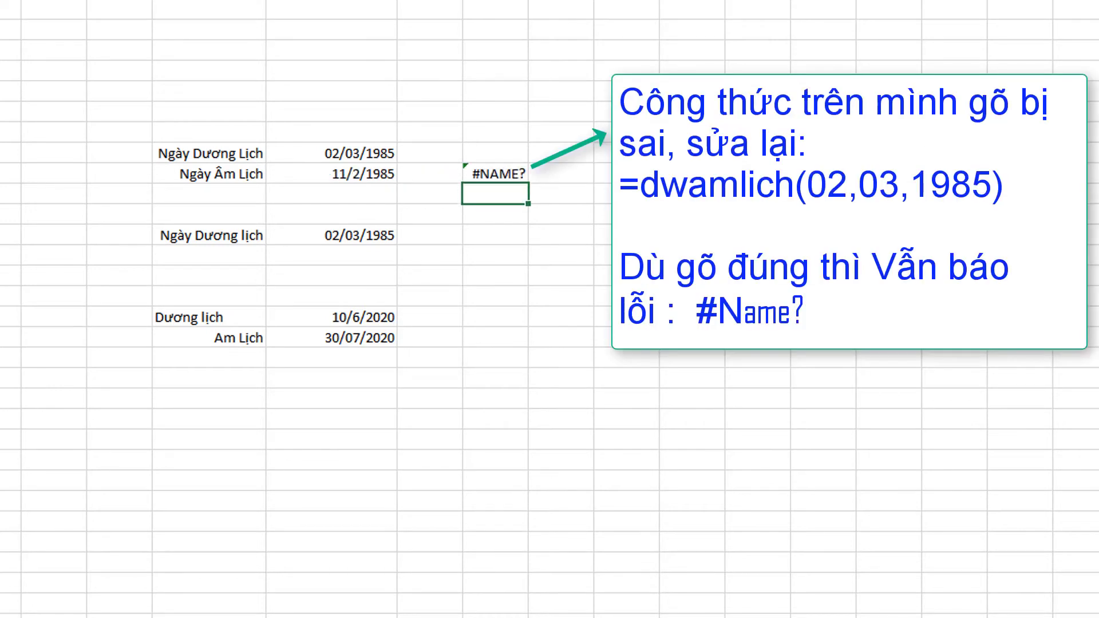
Widen column M to reveal the #NAME? error and check its formula
drag(529, 0, 569, 0)
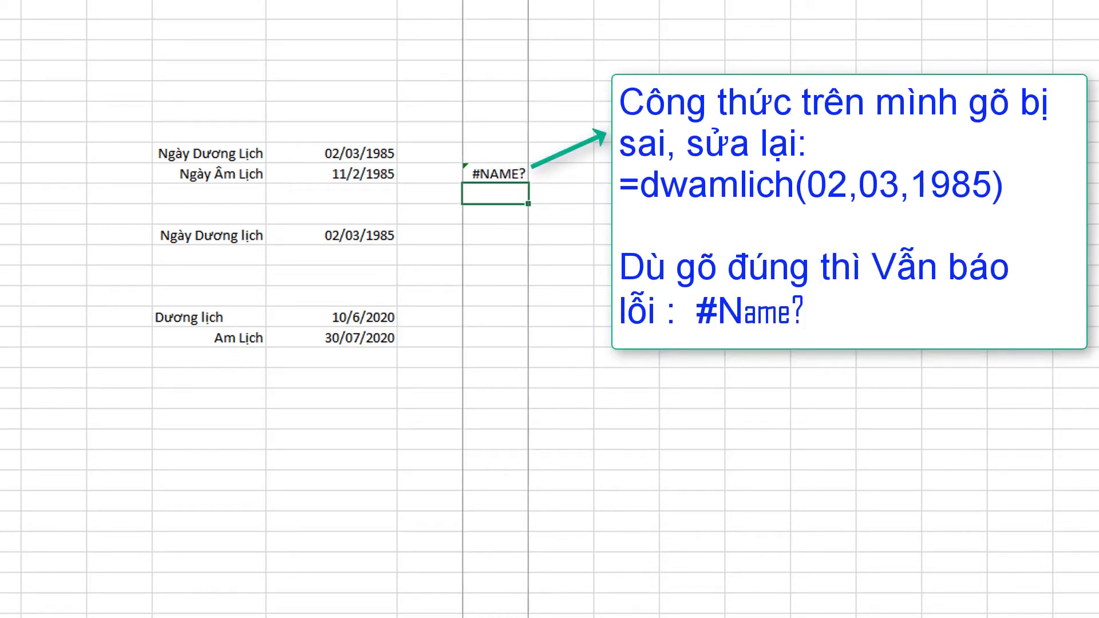
click(515, 173)
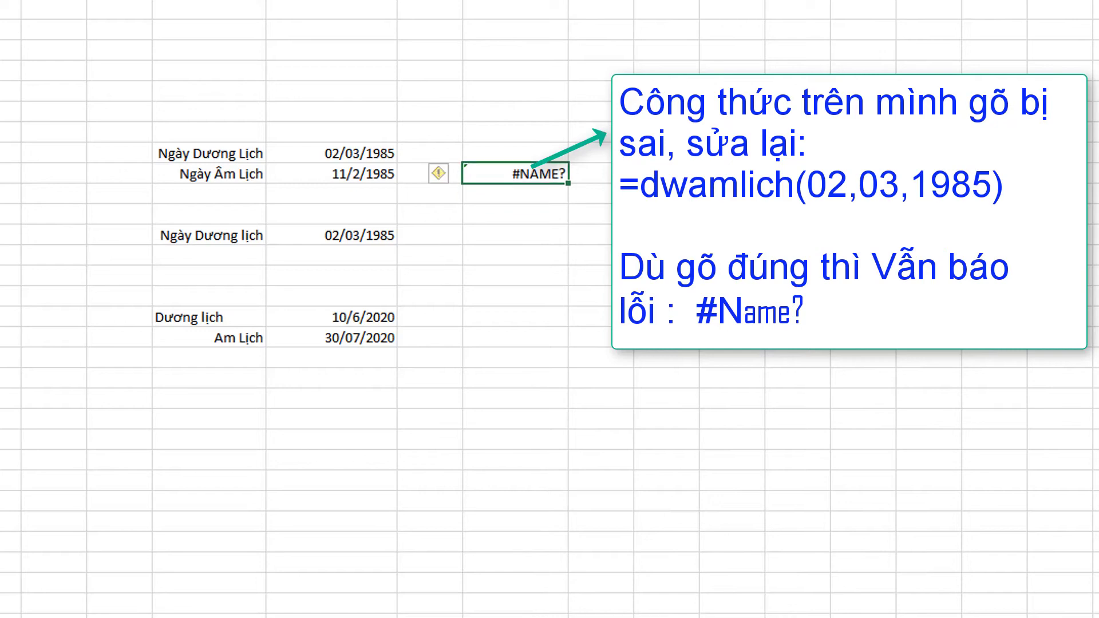
key(Up)
key(Down)
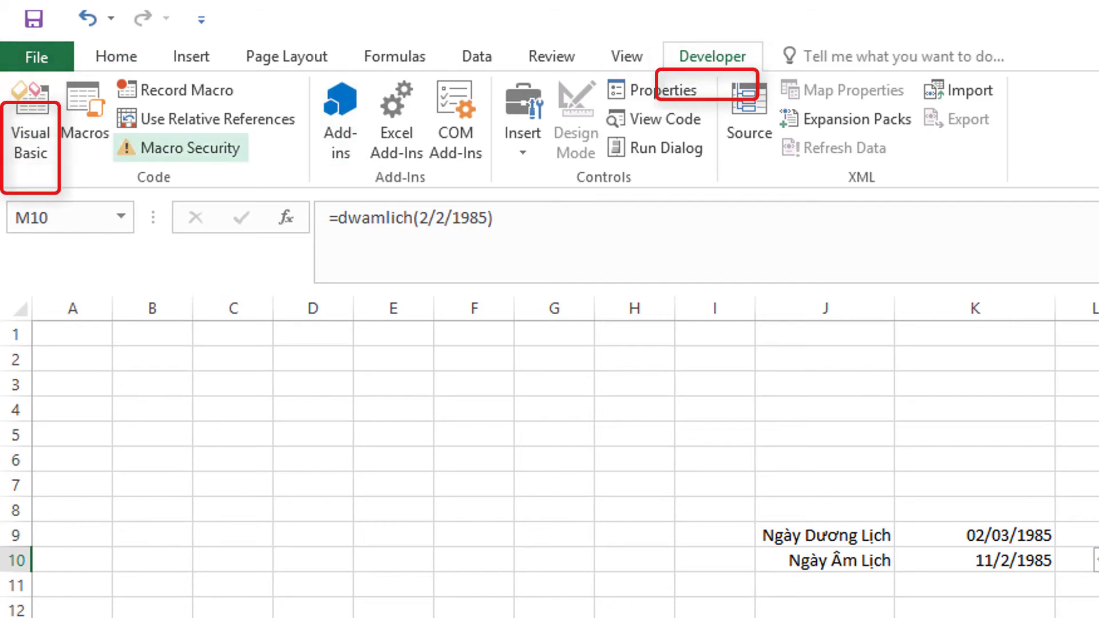
Copy the lunar-calendar conversion code from the Notepad window
click(30, 141)
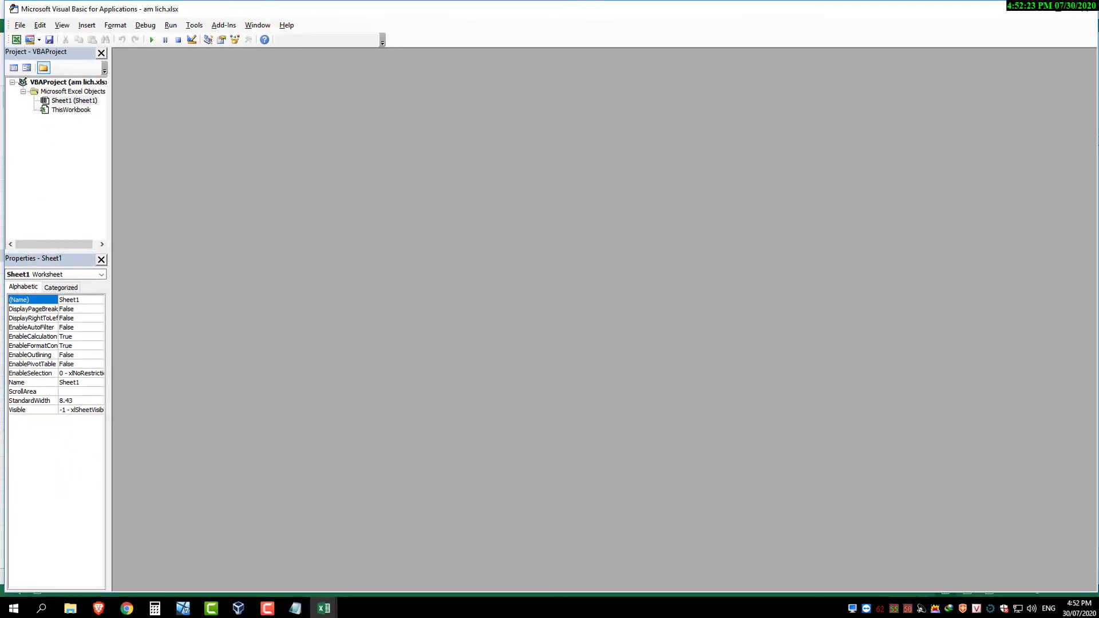
click(71, 110)
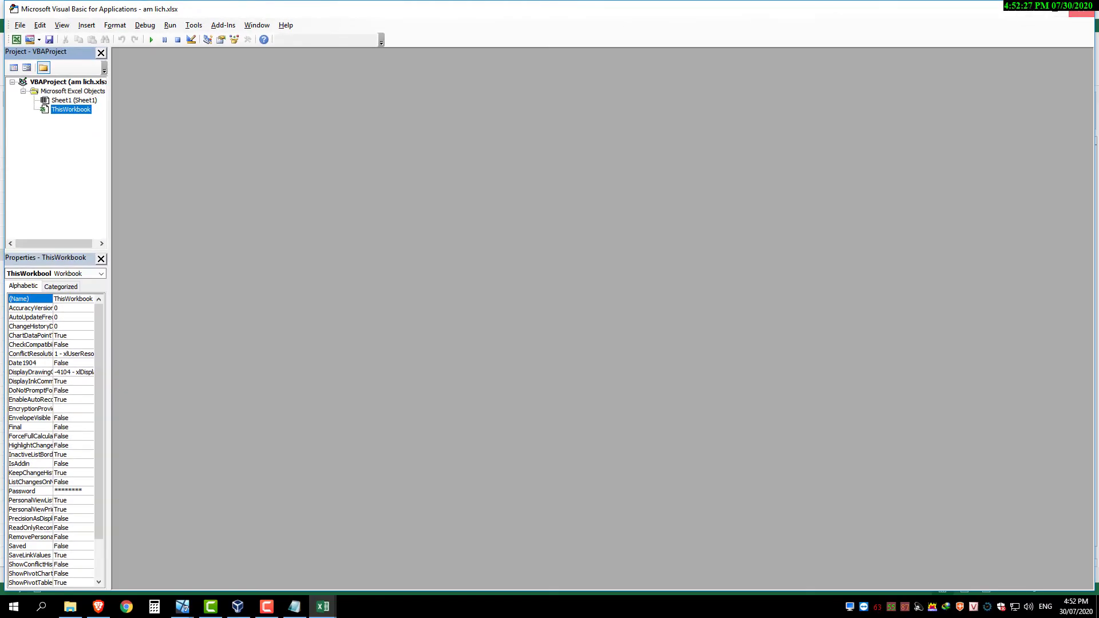
key(alt+F11)
click(295, 607)
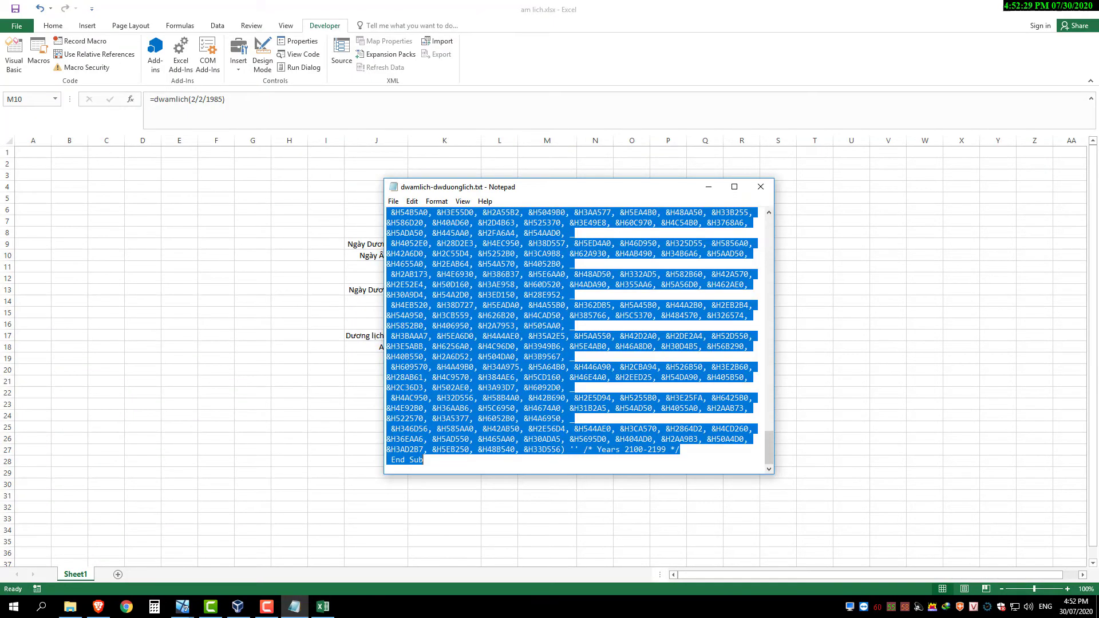
right_click(494, 294)
click(519, 328)
click(708, 186)
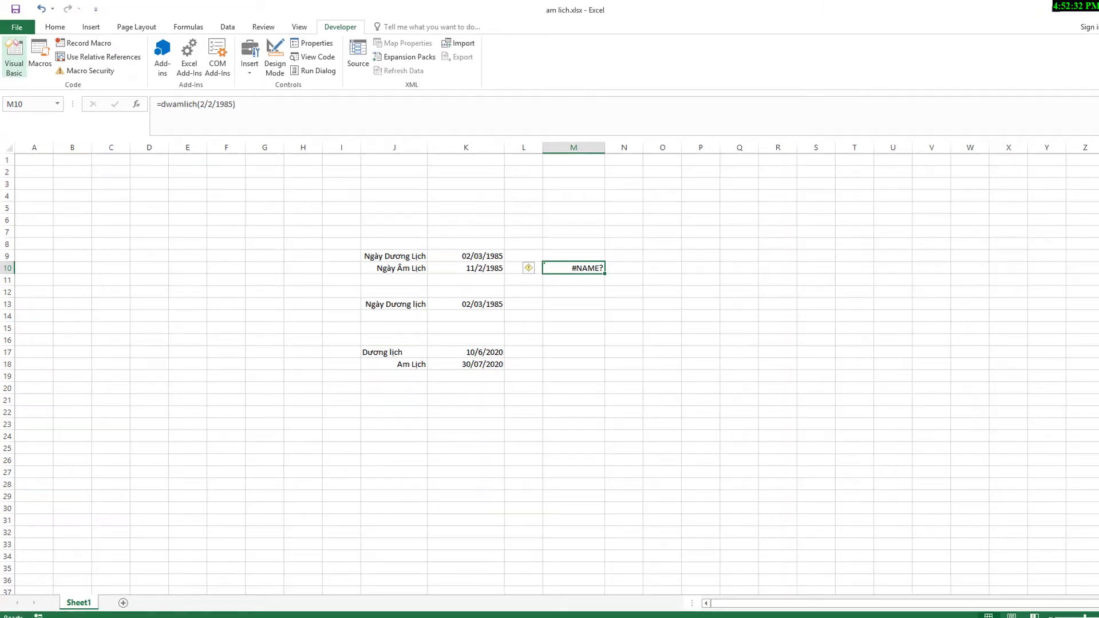
Insert a new module in the Visual Basic editor, paste the code, and close the editor
click(14, 57)
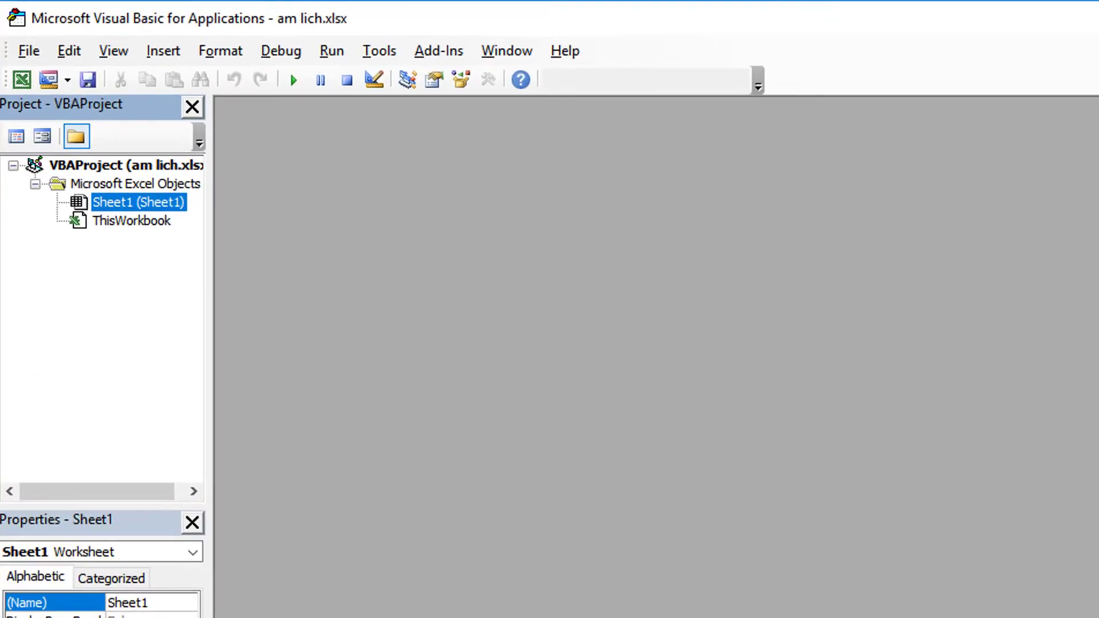
click(191, 60)
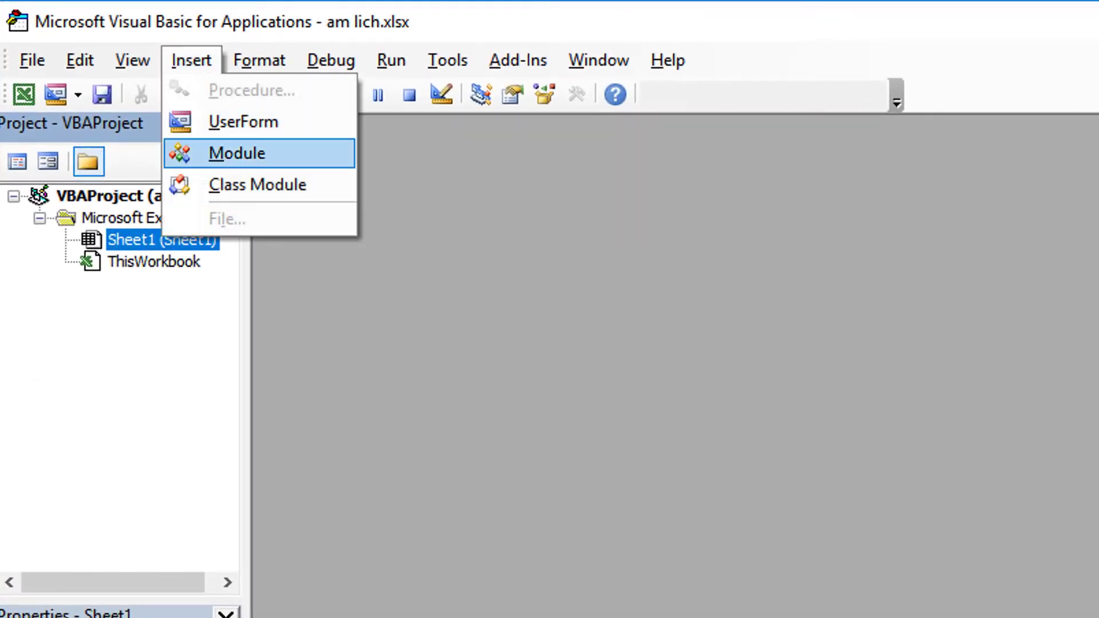
click(238, 152)
key(ctrl+v)
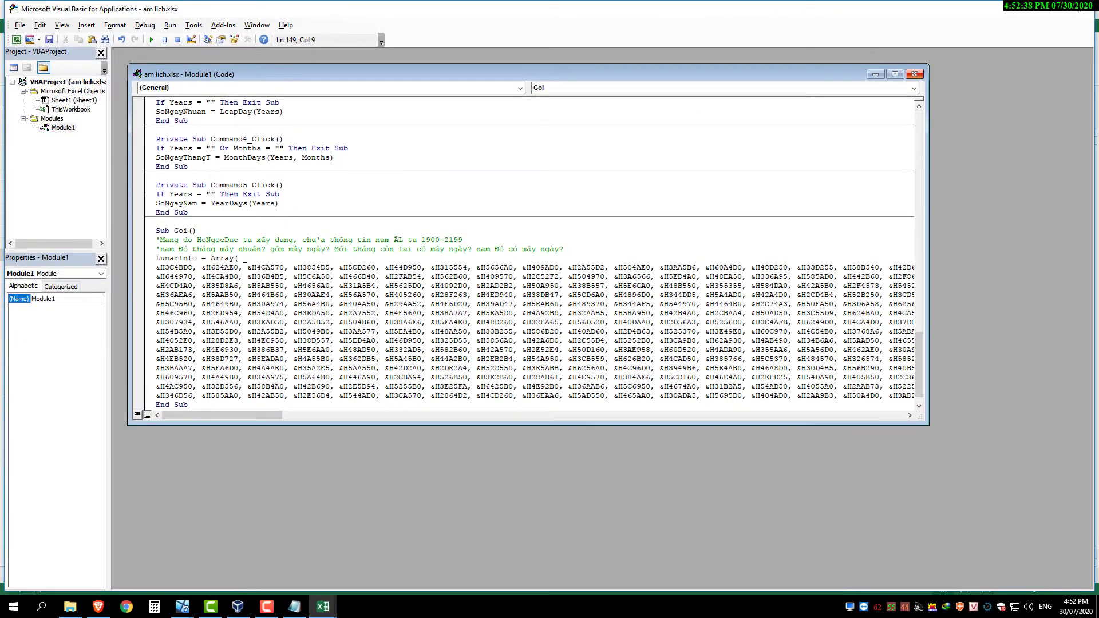
click(914, 73)
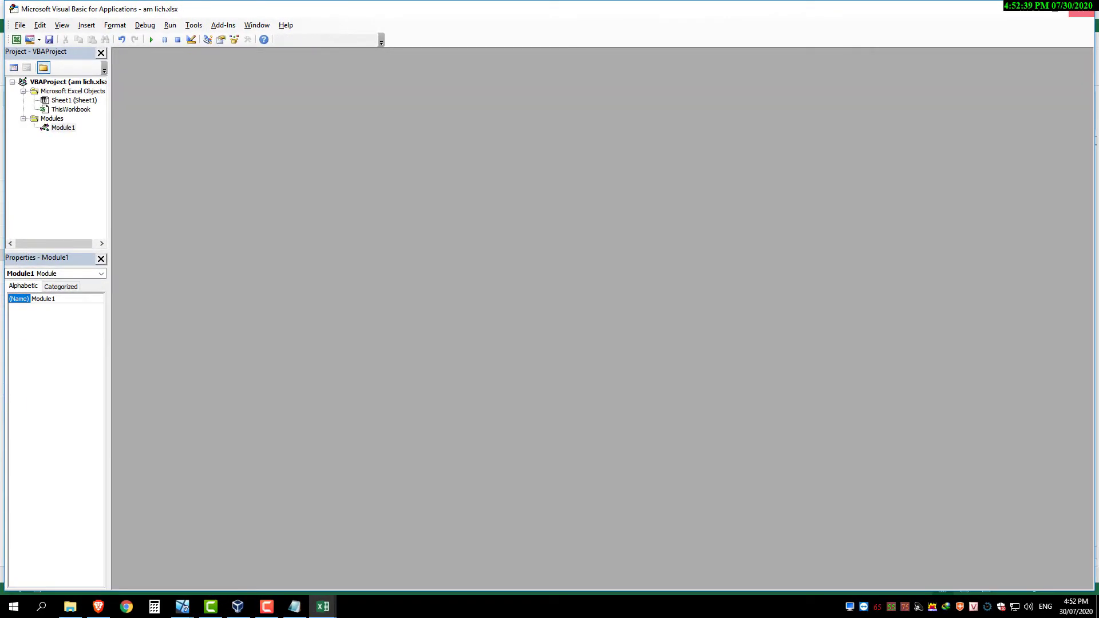
click(1082, 11)
Re-commit M10's existing dwamlich formula to recalculate it; it still errors
double_click(549, 255)
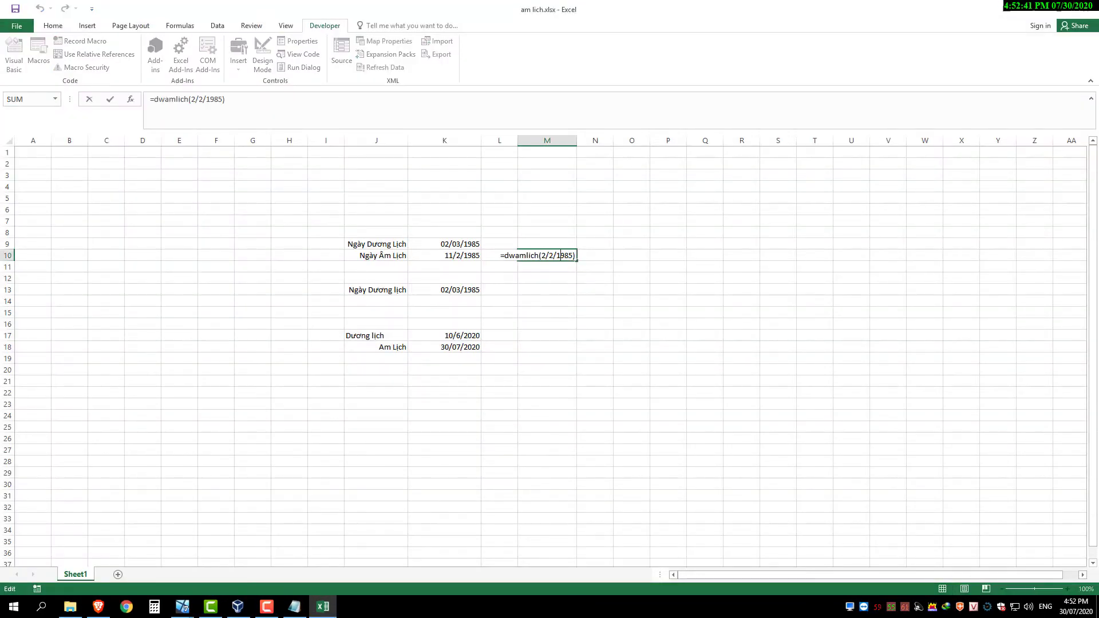
key(Return)
double_click(552, 253)
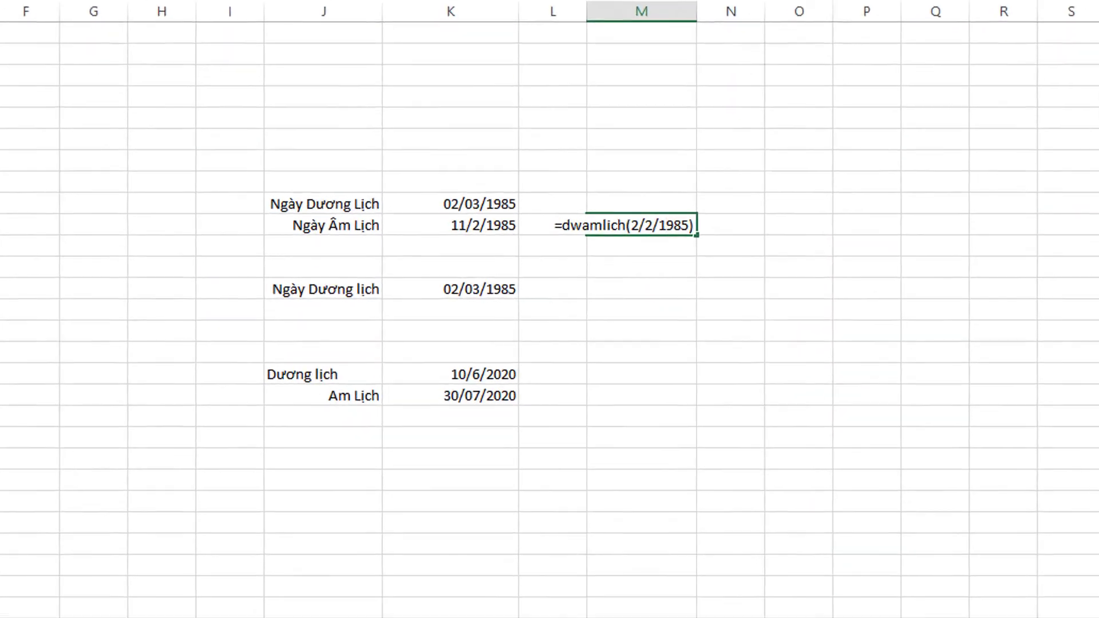
key(Return)
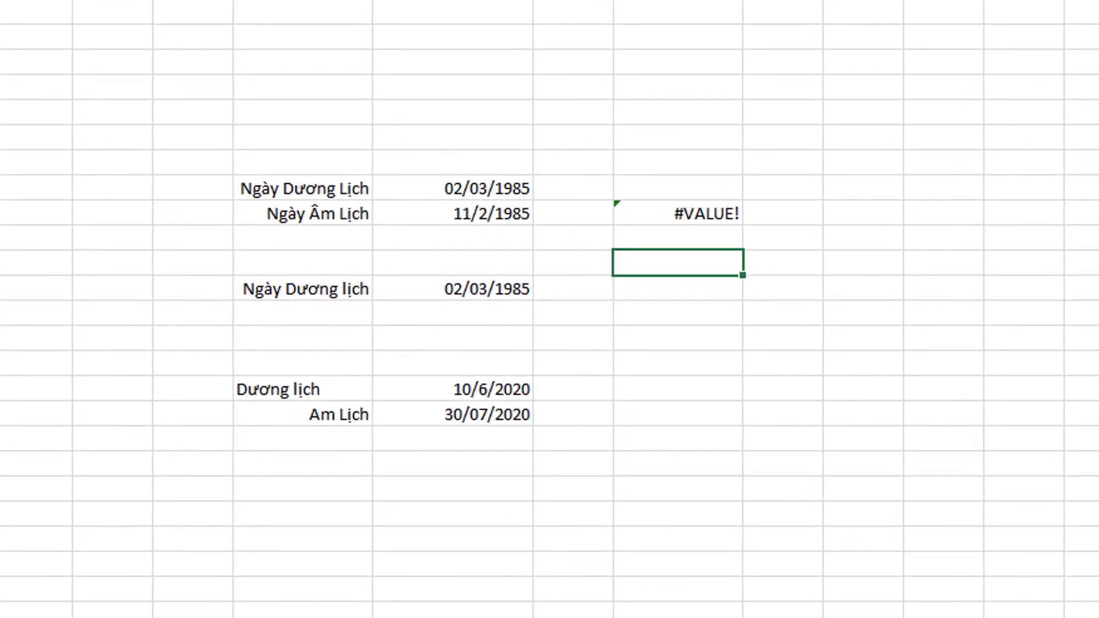
key(Up)
Rewrite M10 as =dwamlich(2,3,1985), now returning lunar 11/2/1985
text(=)
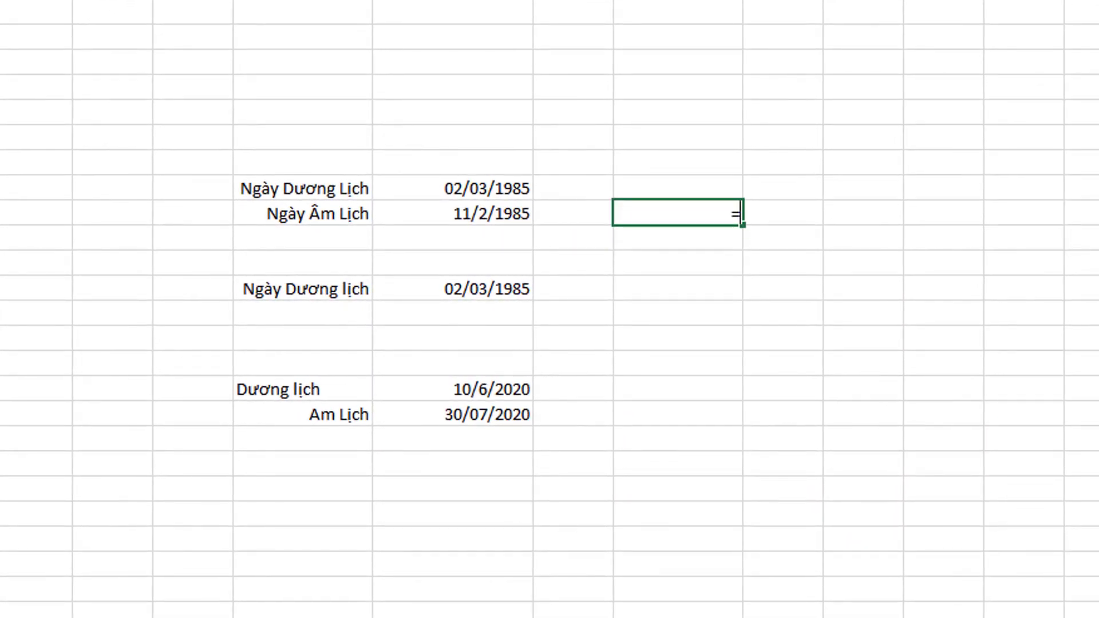
text(dw)
key(Tab)
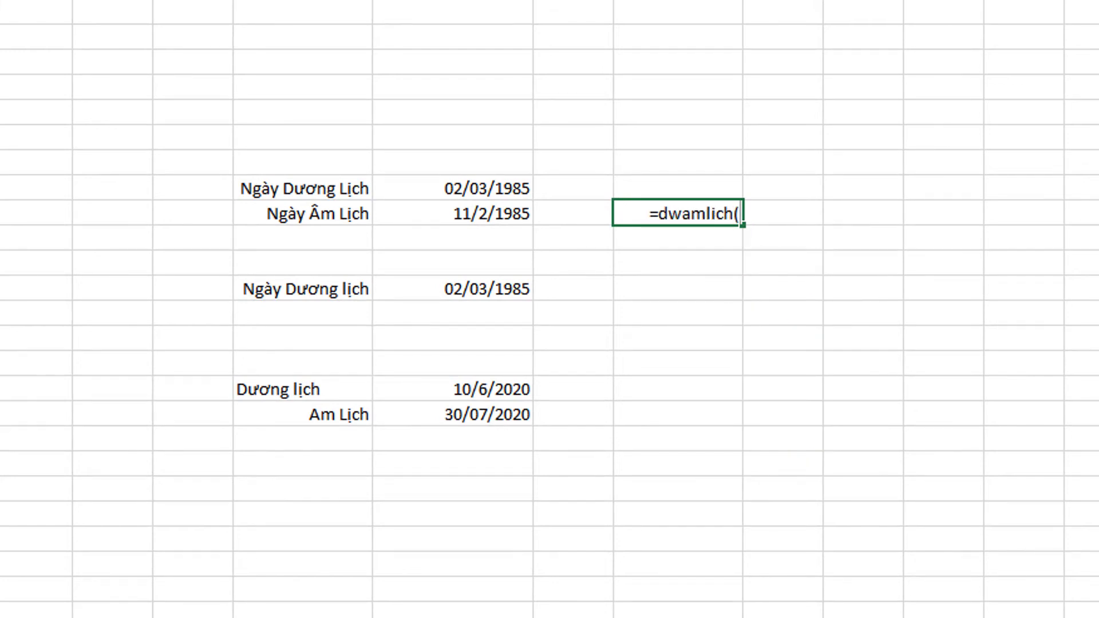
text(02)
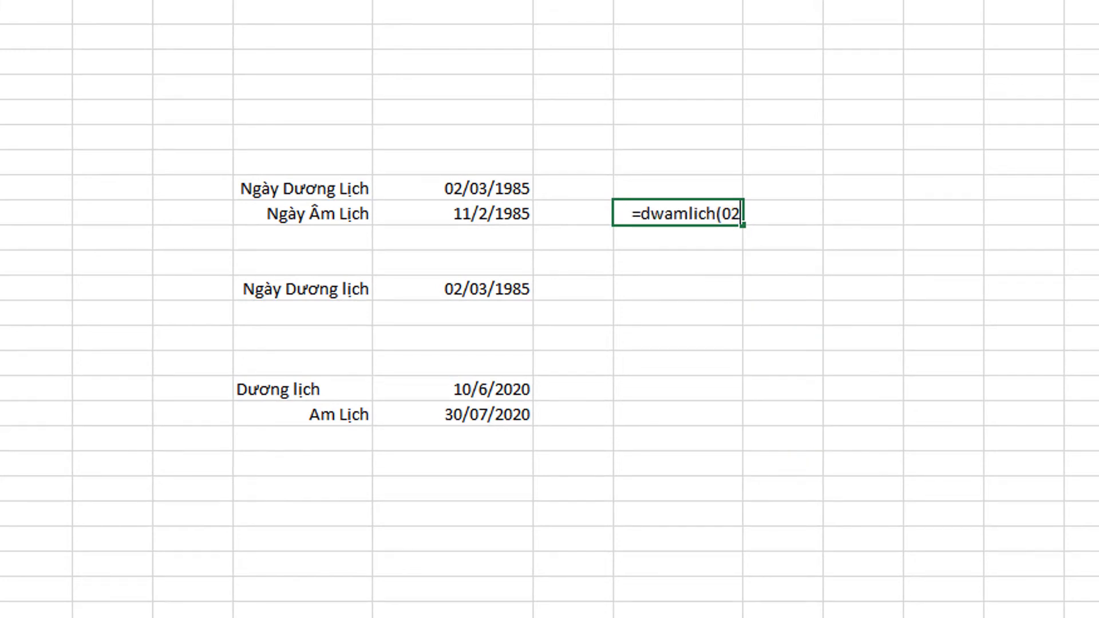
text(/03/)
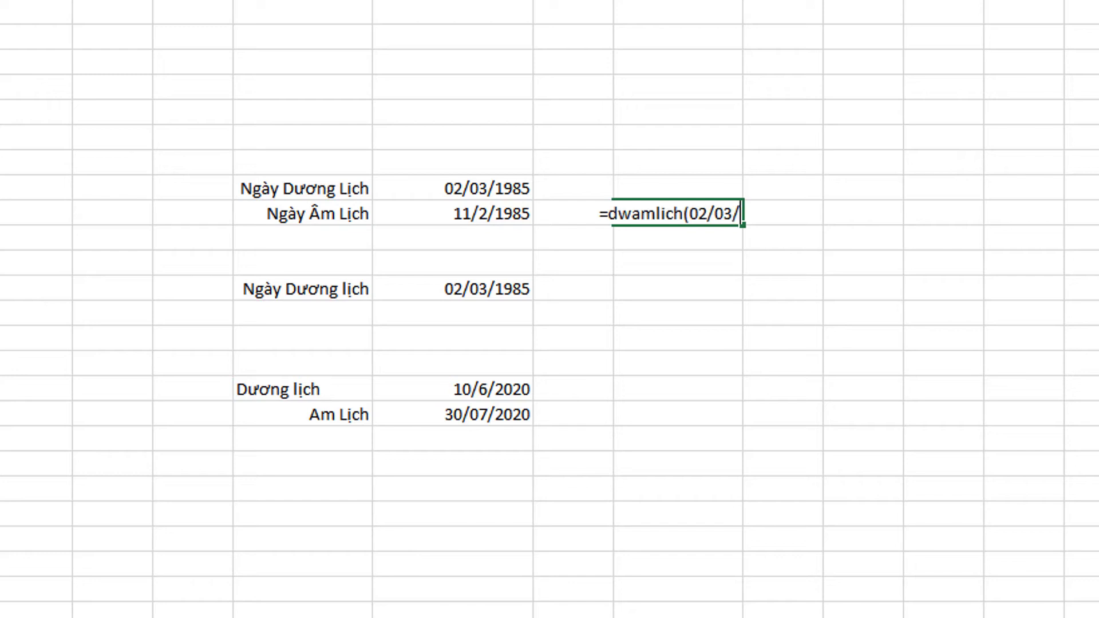
text(1985)
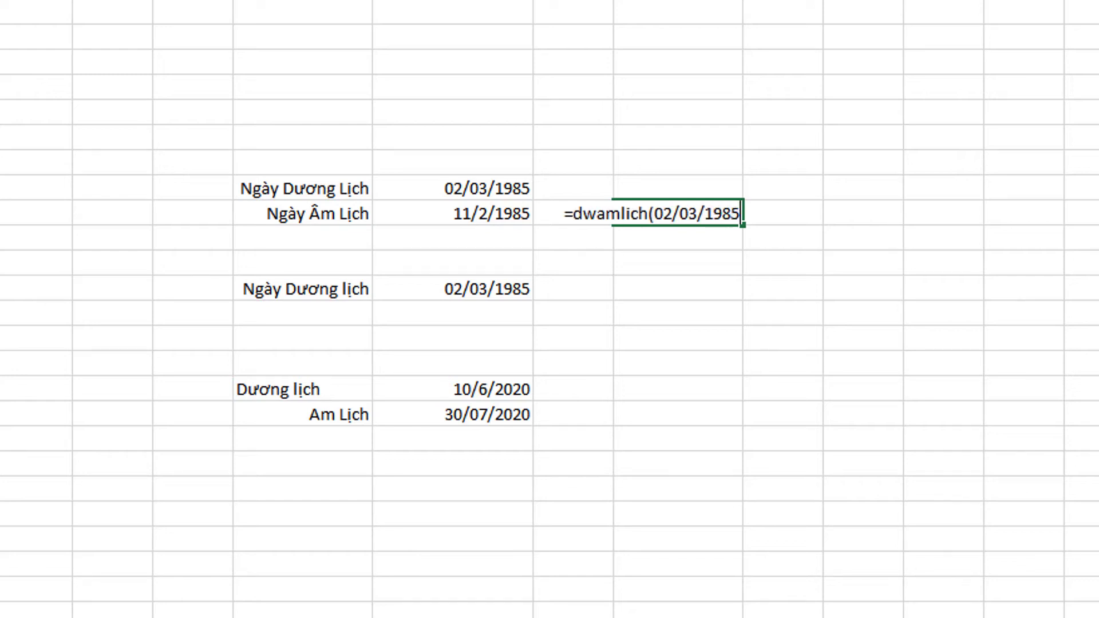
text())
text(1)
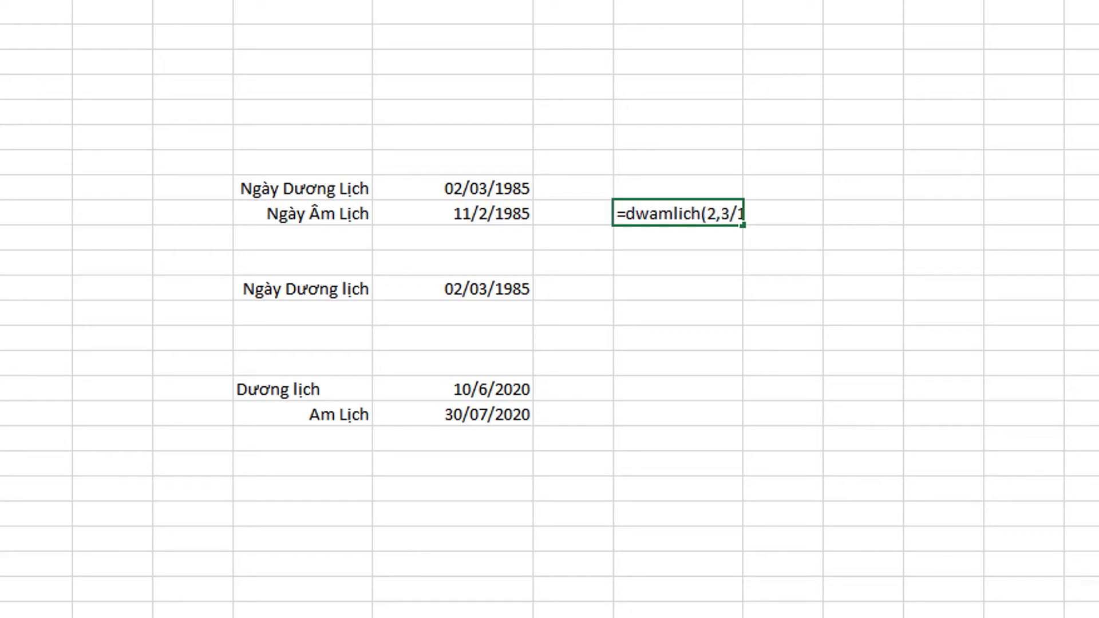
key(BackSpace)
key(BackSpace)
text(,1)
text(985)
key(Return)
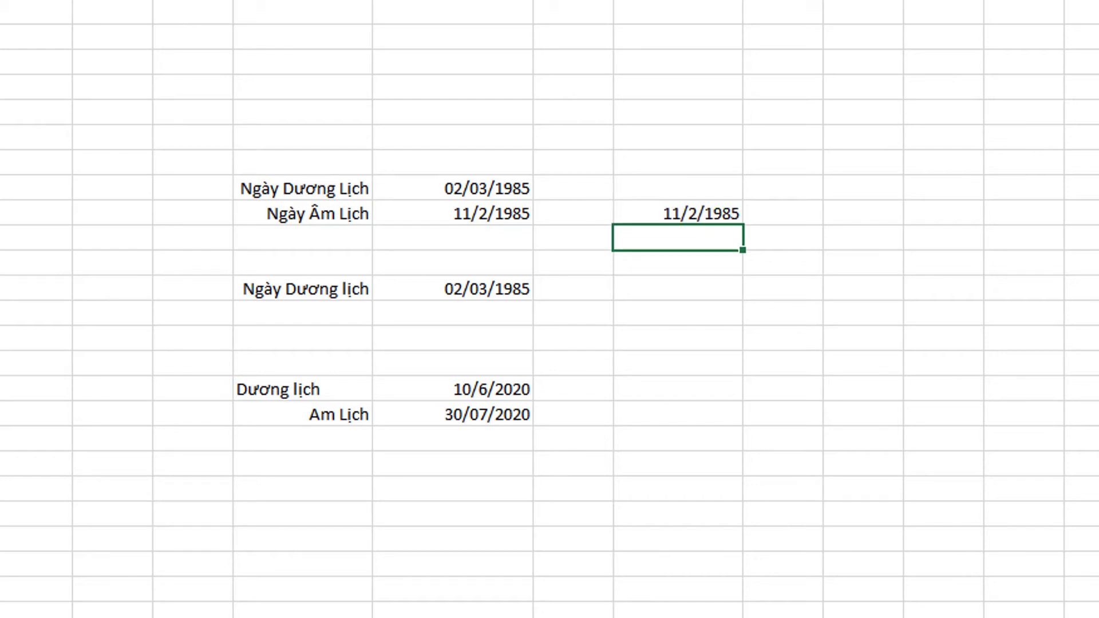
key(Up)
key(Up)
key(Down)
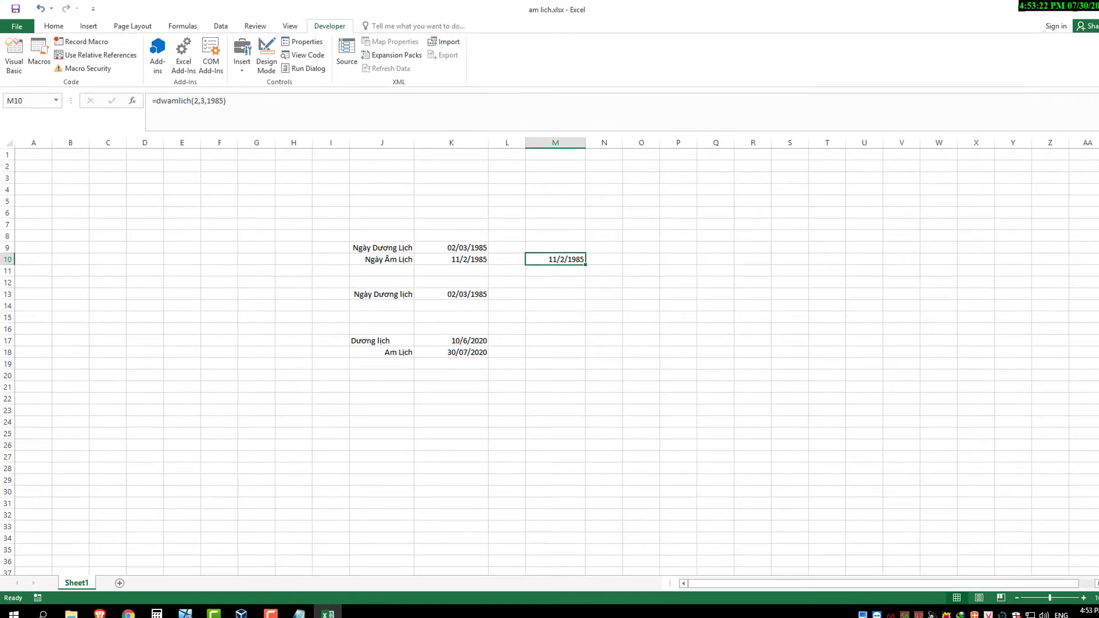
click(828, 438)
click(829, 334)
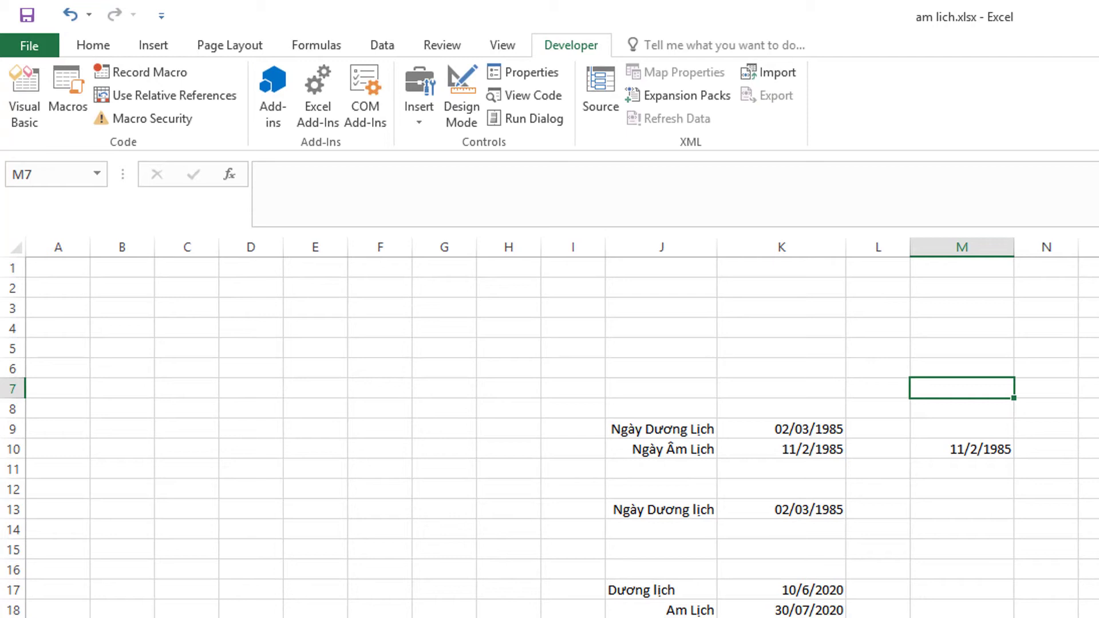
click(962, 509)
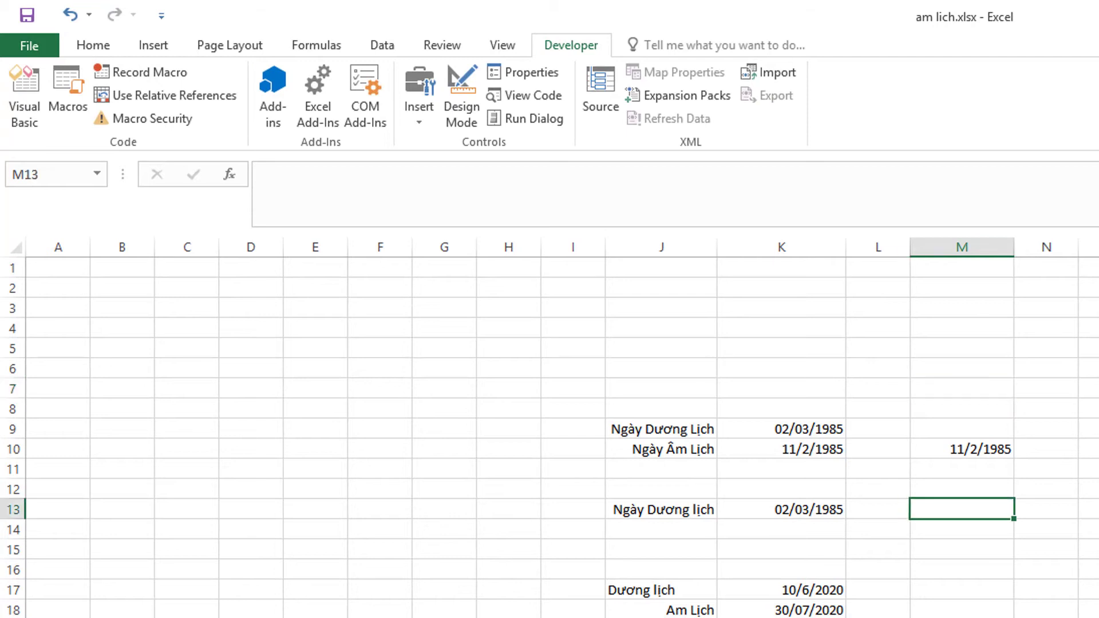
Save to Documents as 'am lich chuan' with type Excel Macro-Enabled Workbook (*.xlsm)
click(29, 45)
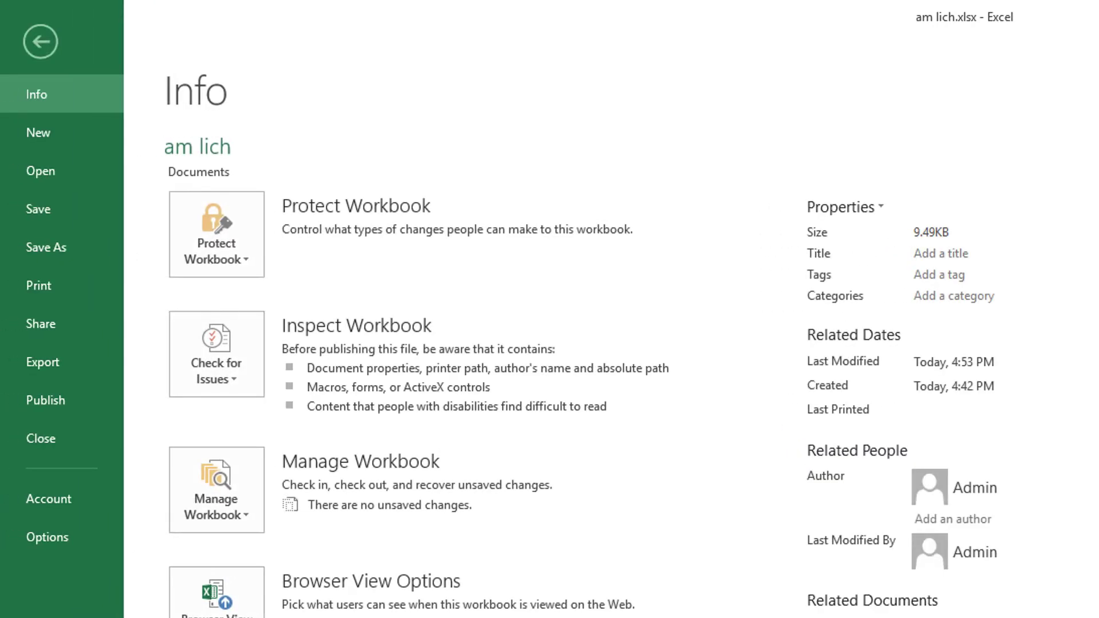
click(46, 247)
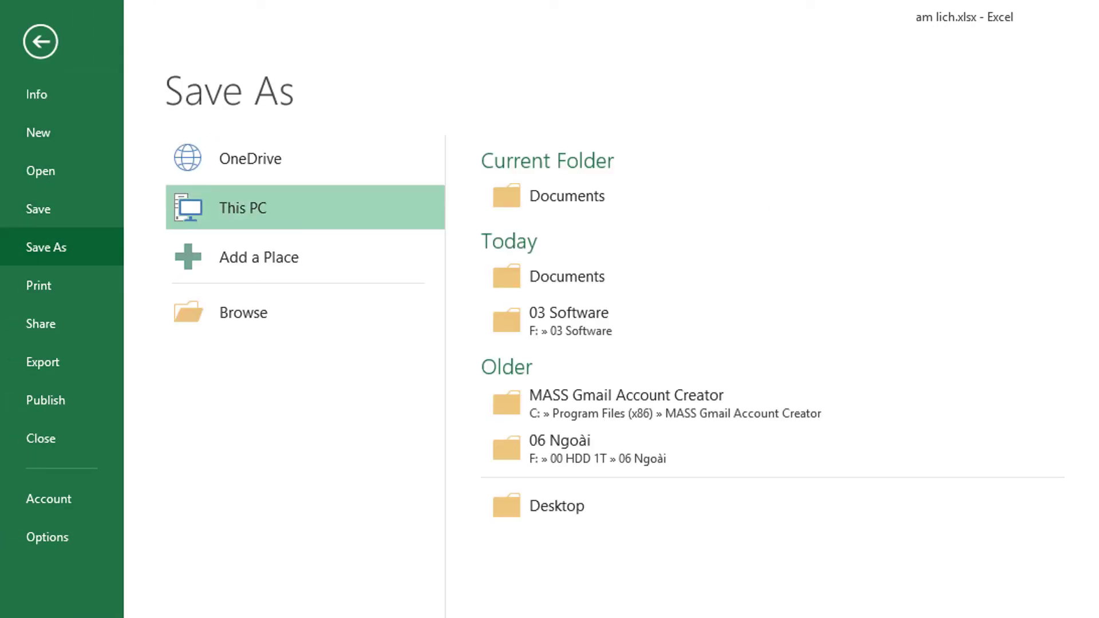
click(567, 276)
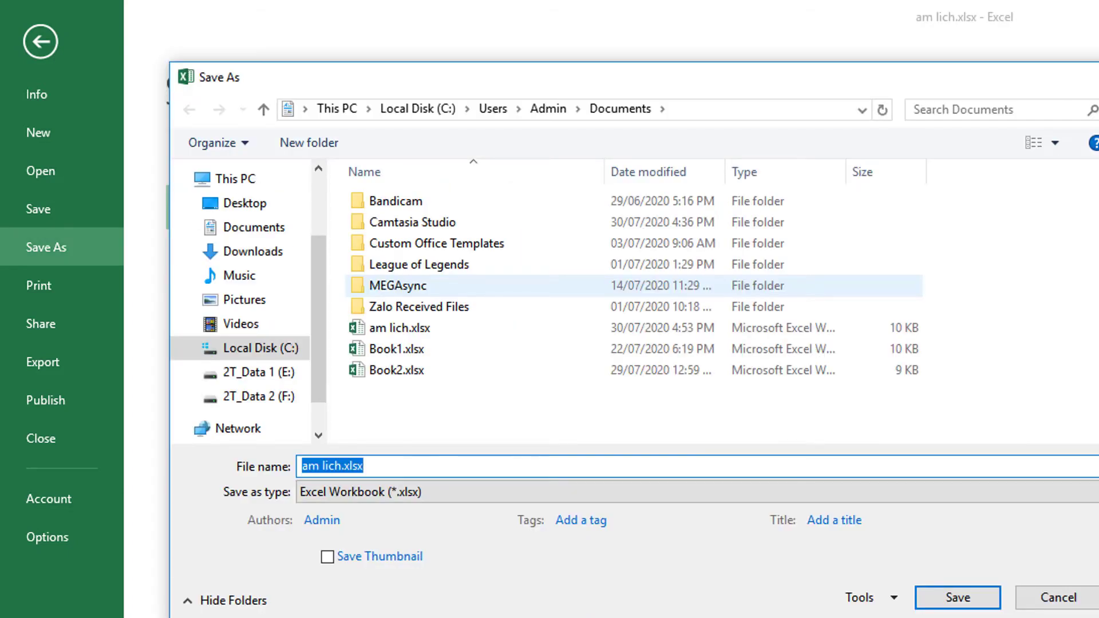
click(342, 466)
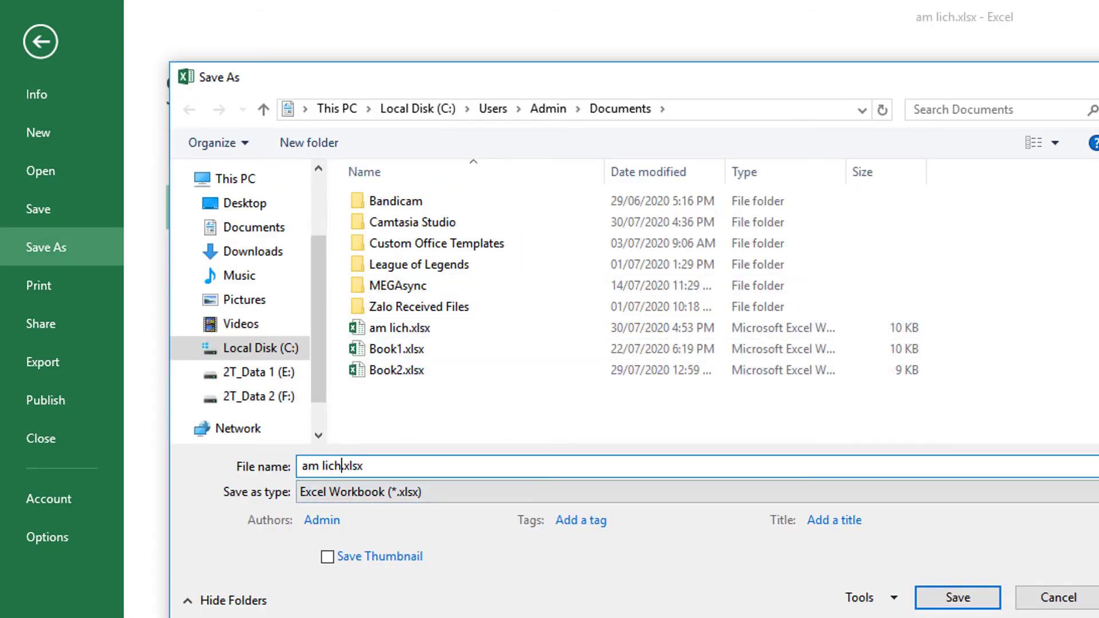
key(shift+Home)
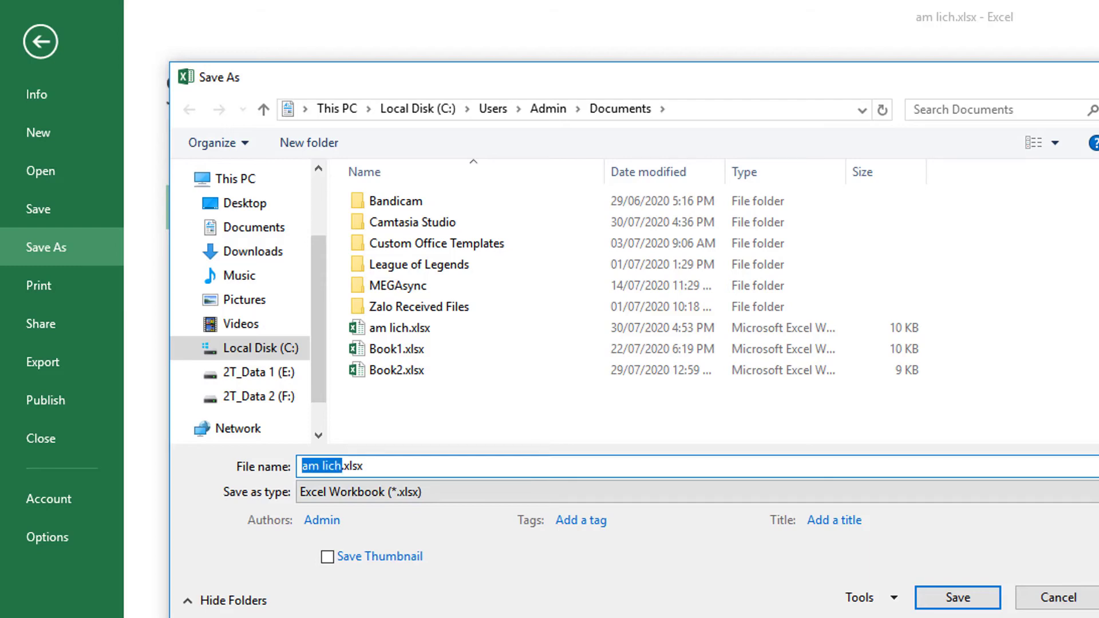
key(Right)
text(chu)
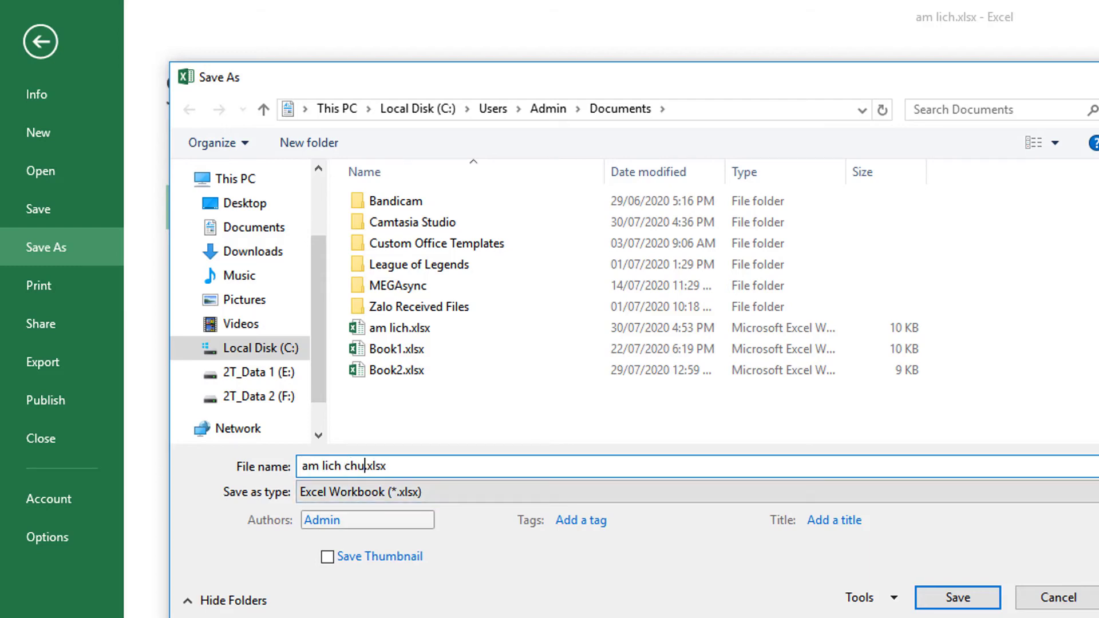
text(an)
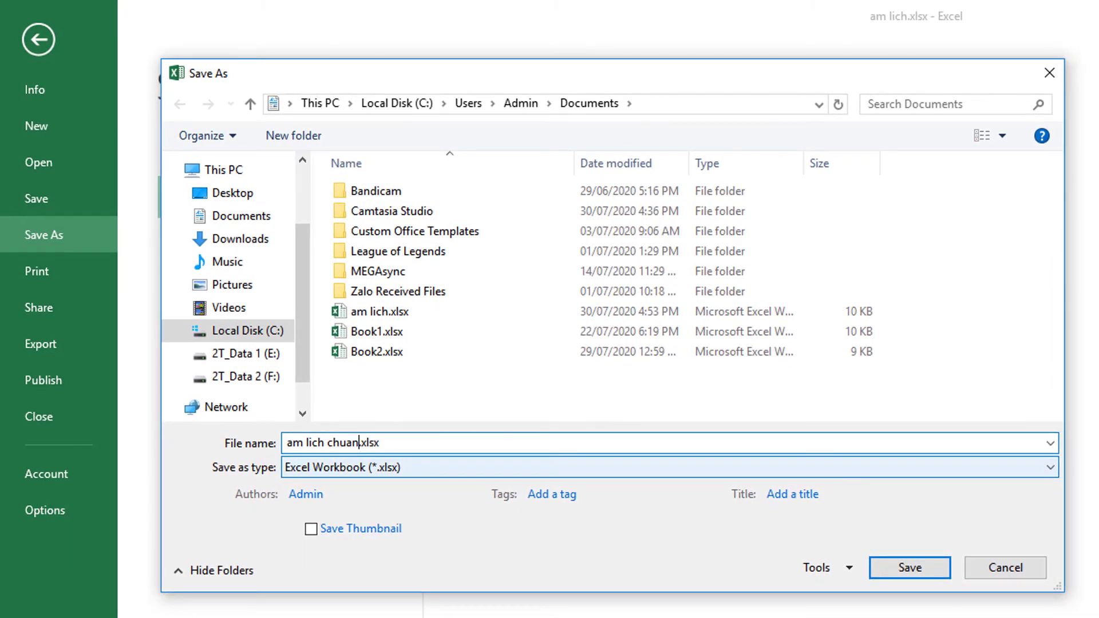
click(664, 468)
key(Down)
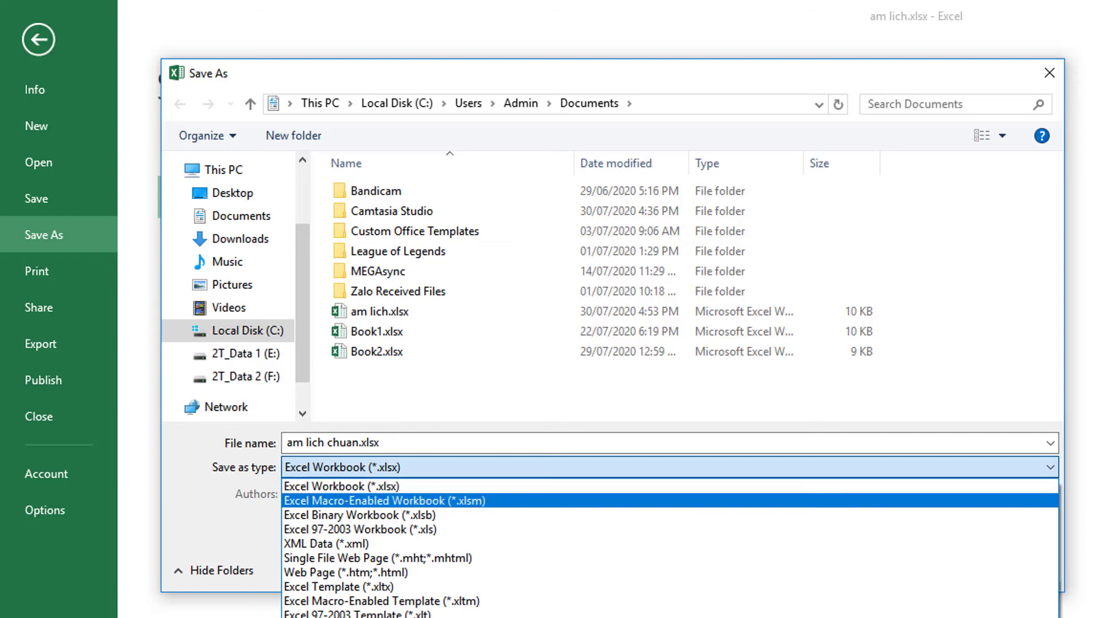
key(Down)
key(Return)
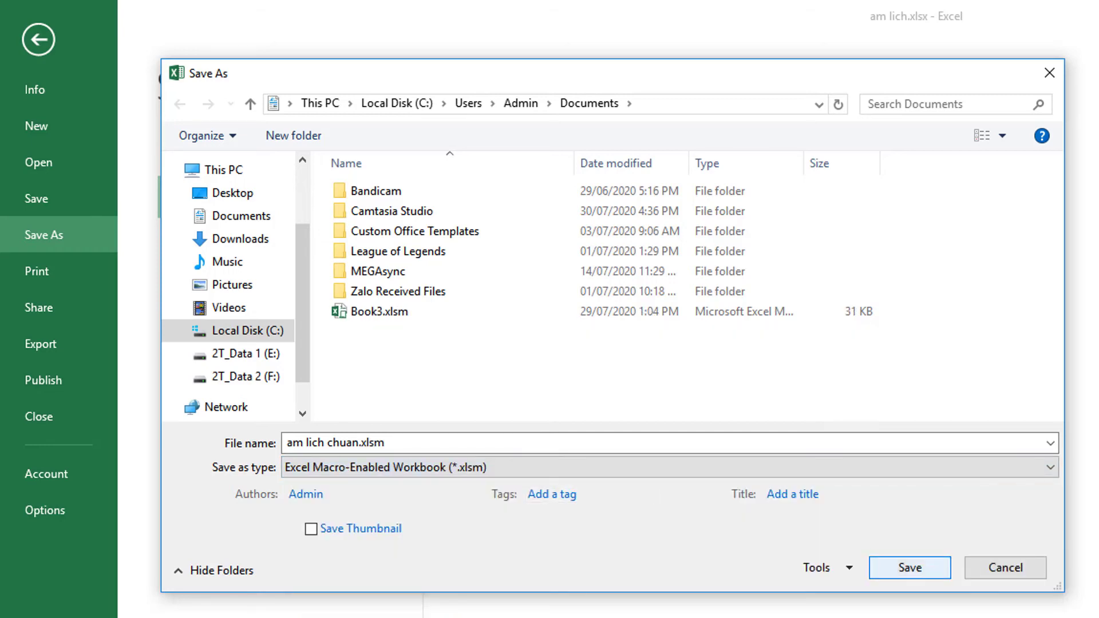
key(Return)
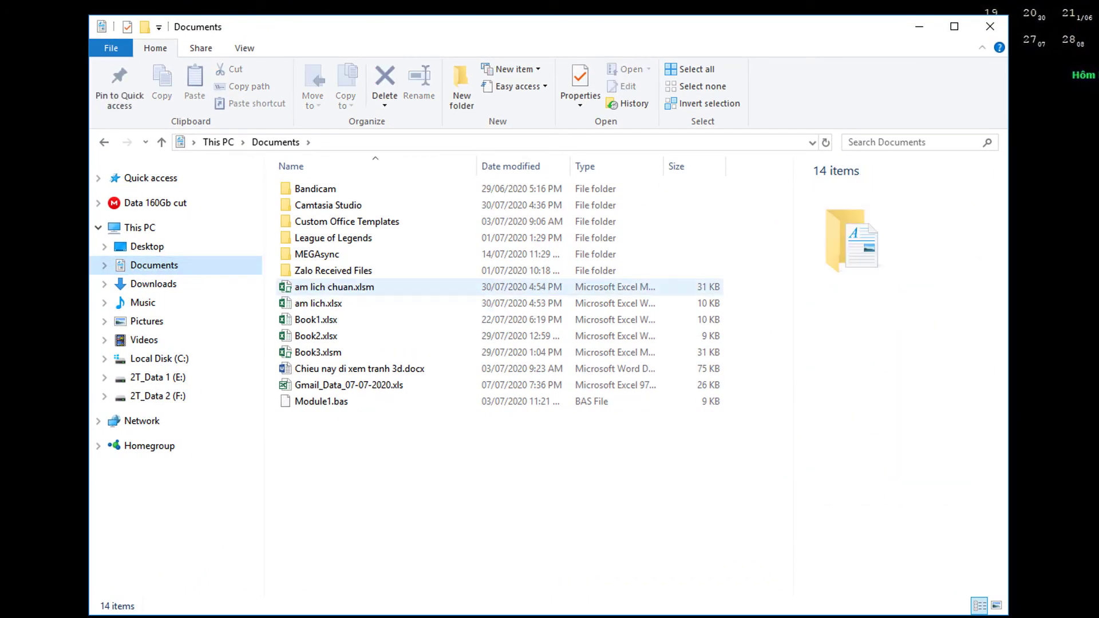
Select am lich chuan.xlsm in the Documents folder and open it in Excel
click(334, 287)
click(318, 304)
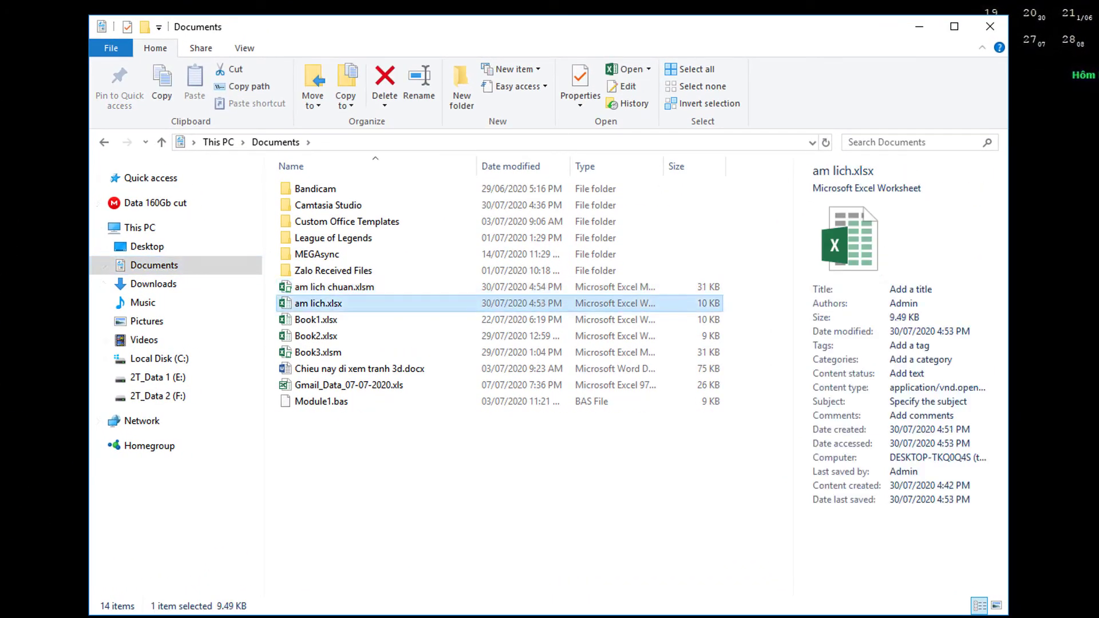
click(334, 286)
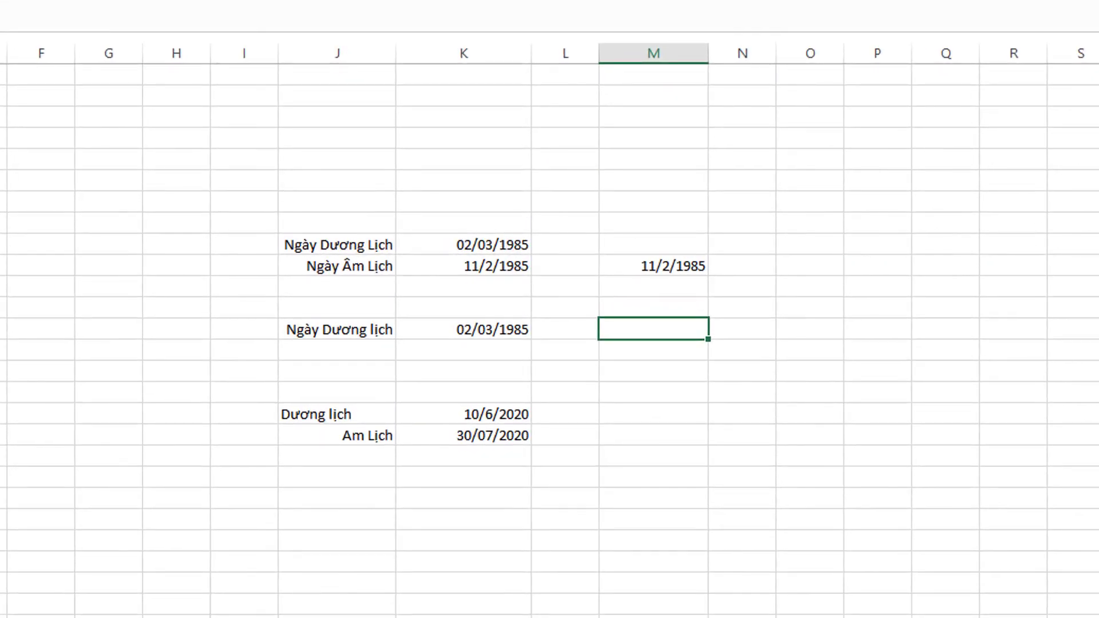
Clear the 11/2/1985 values in M10 and K10, then enter =dwamlich(2,3,1985) in K10
click(653, 266)
key(Delete)
click(464, 266)
key(Delete)
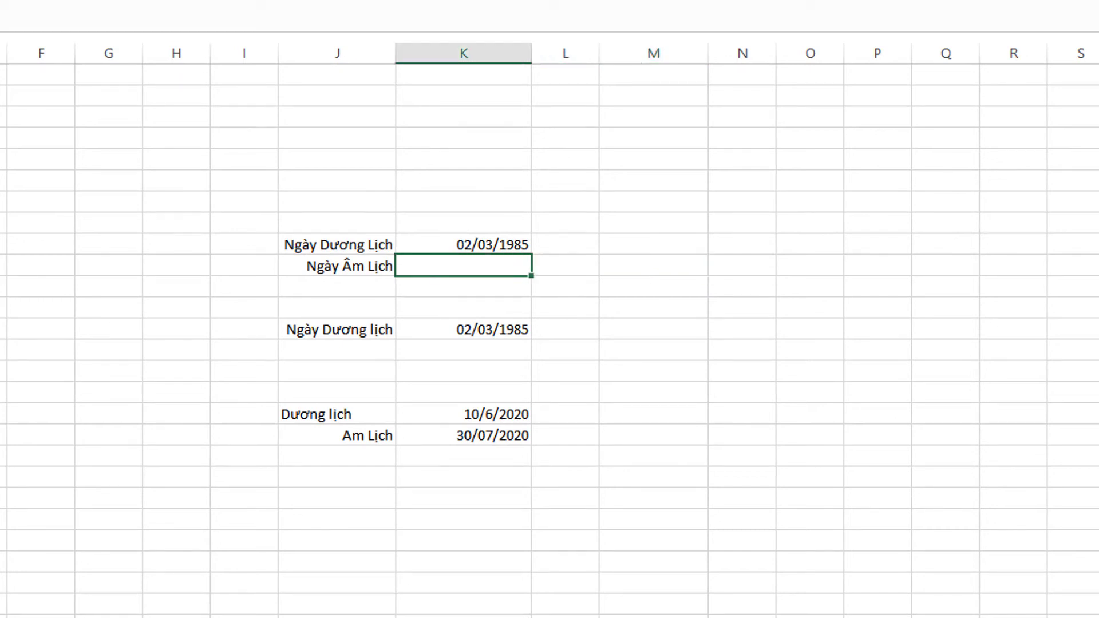
key(Down)
key(Up)
text(=dw)
key(Tab)
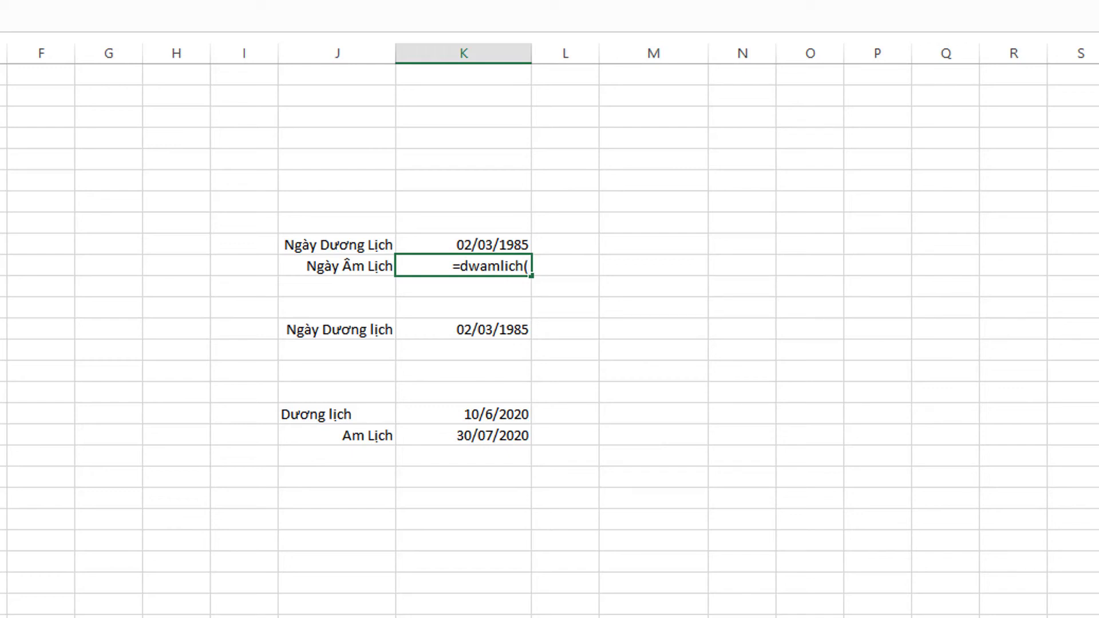
text(2,3,)
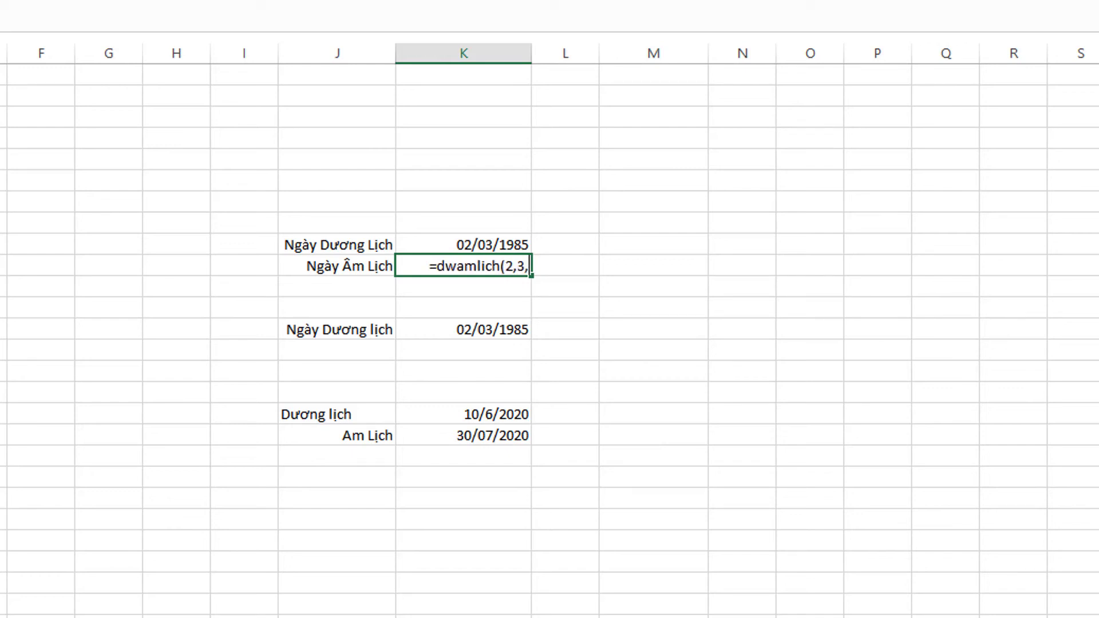
text(1985)
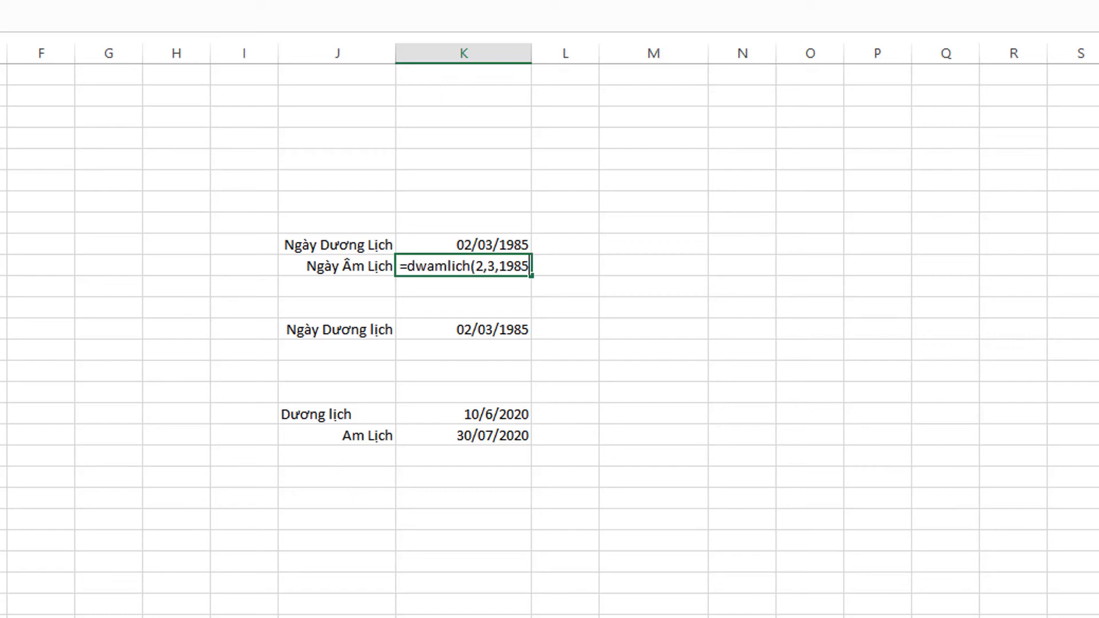
key(Return)
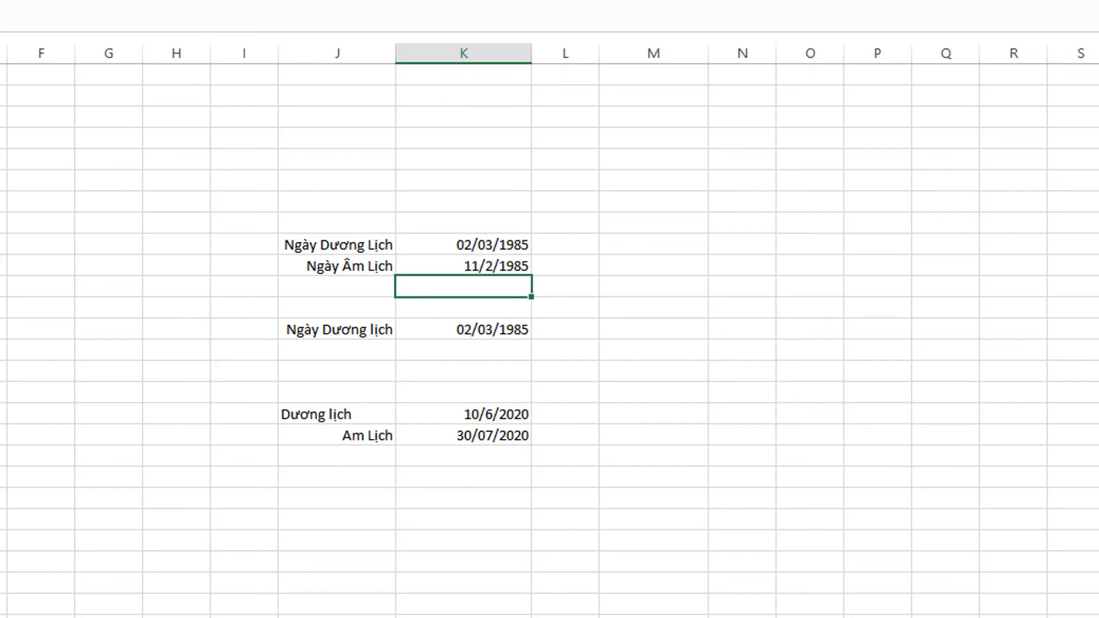
Replace the solar date cell K13 with =dwduonglich(11,2,1985) to get 02/03/1985
click(463, 265)
drag(244, 180, 687, 501)
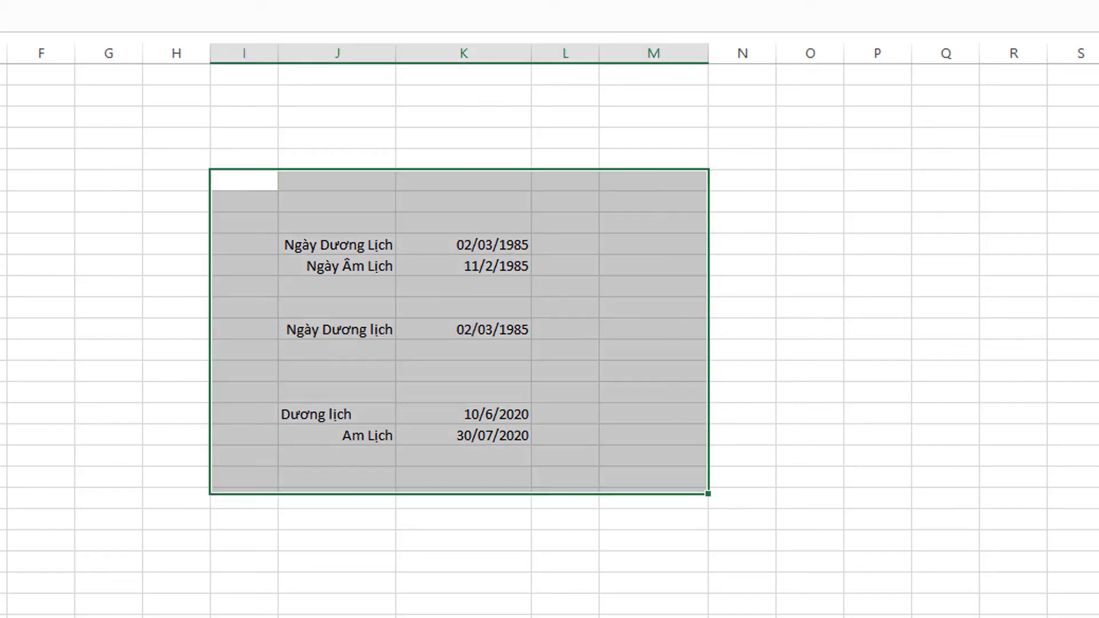
click(337, 349)
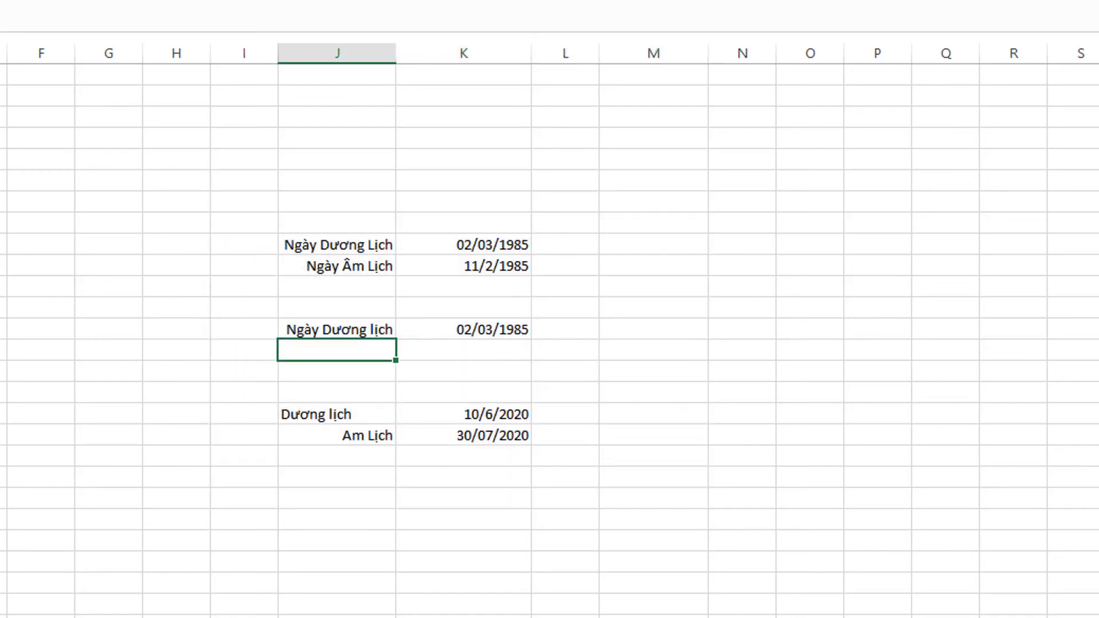
click(464, 329)
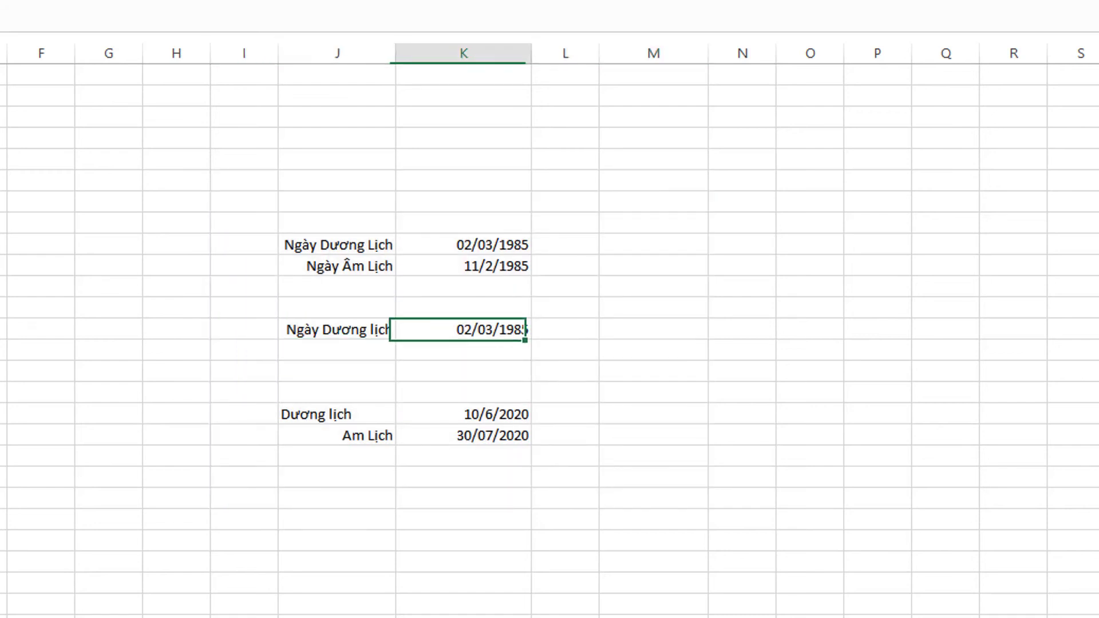
key(Delete)
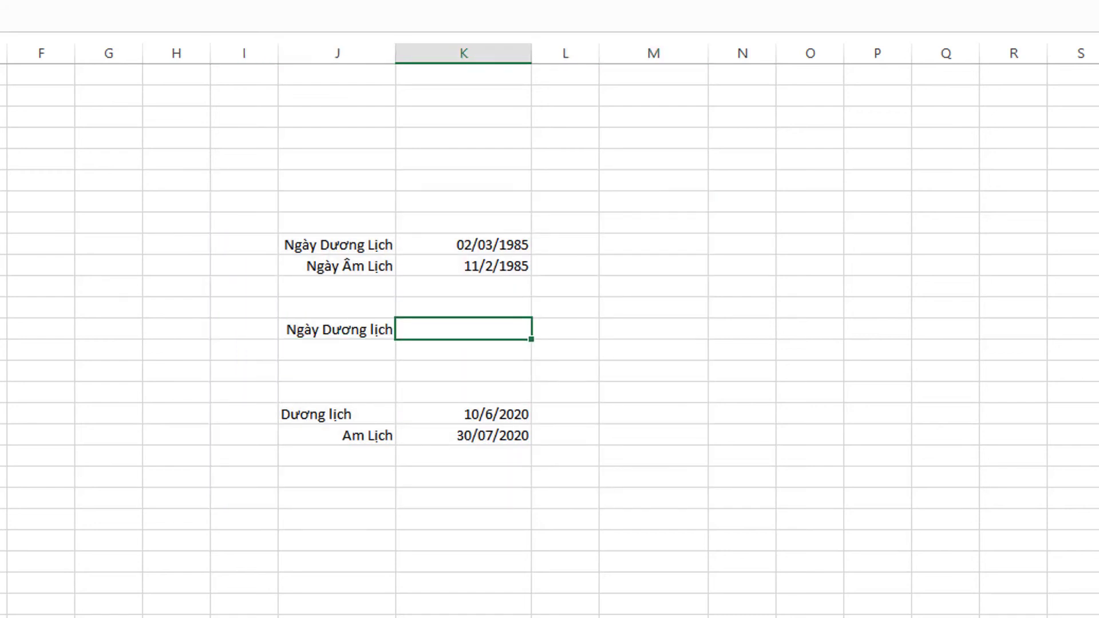
text(=dw)
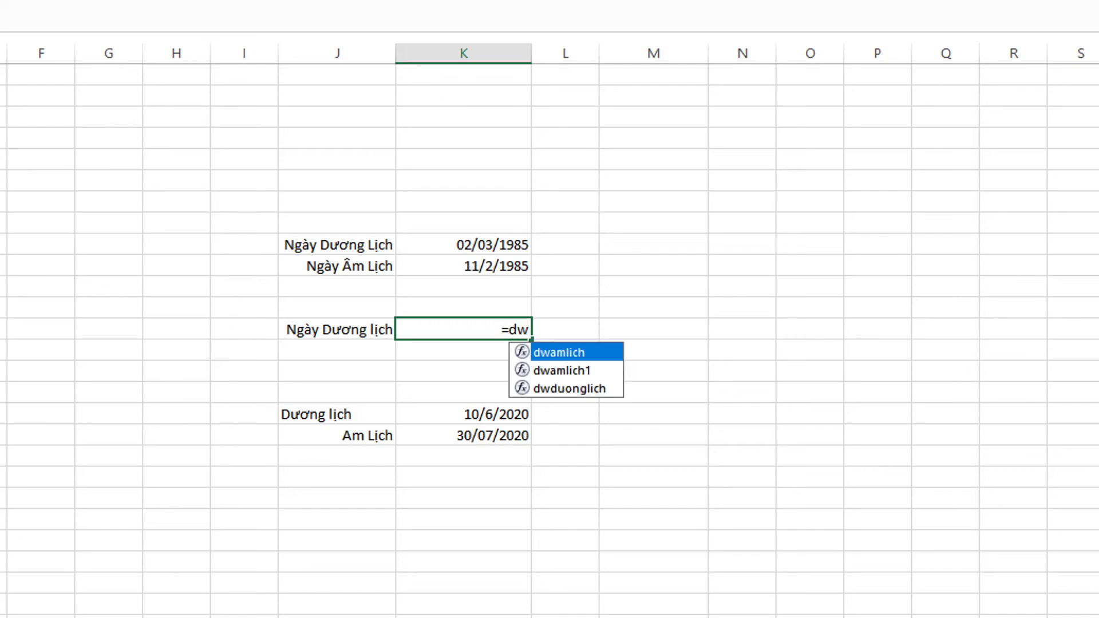
text(duonglich)
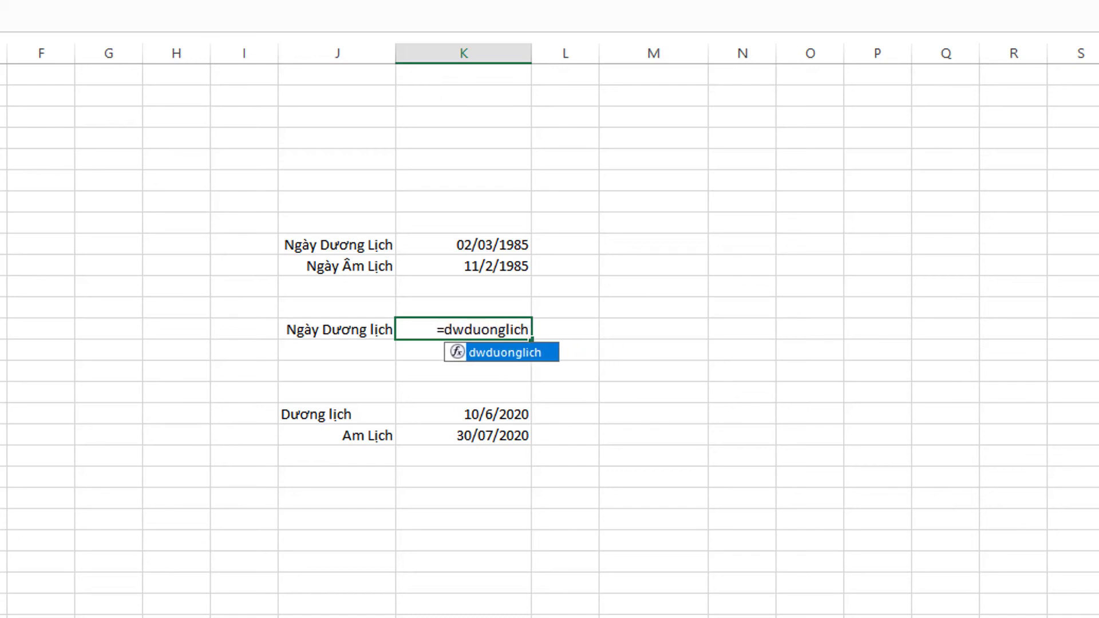
text(()
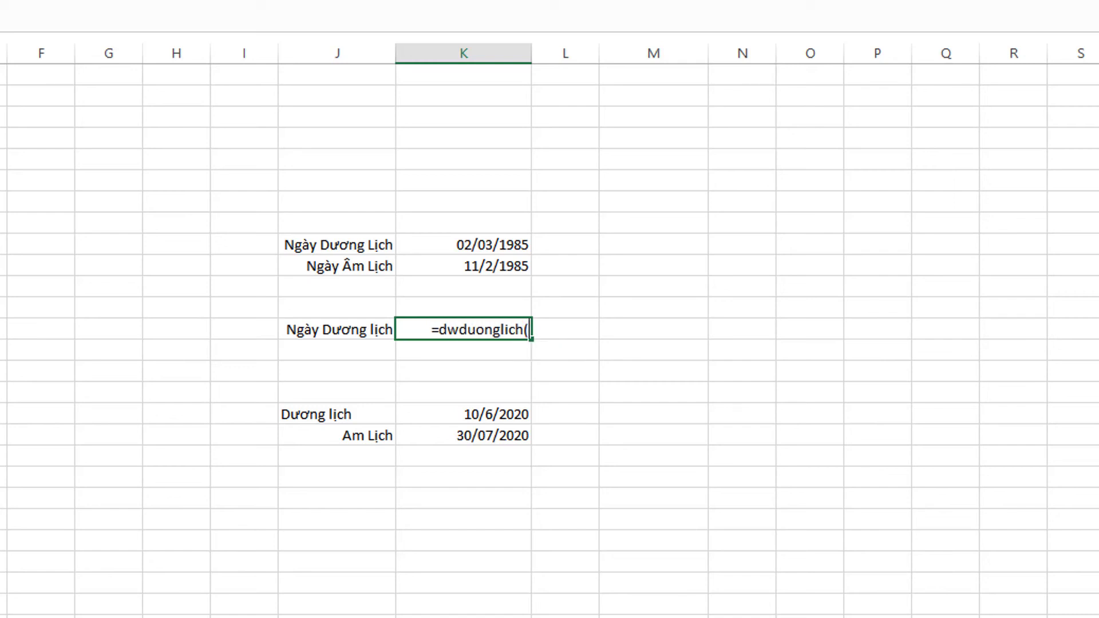
text(11)
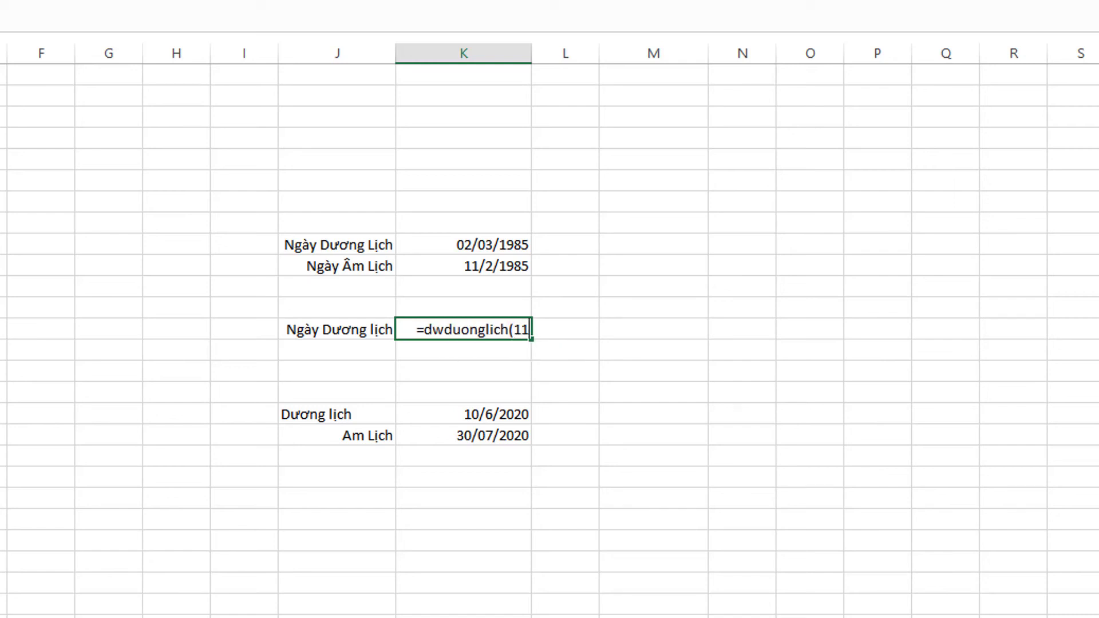
text(,2,1)
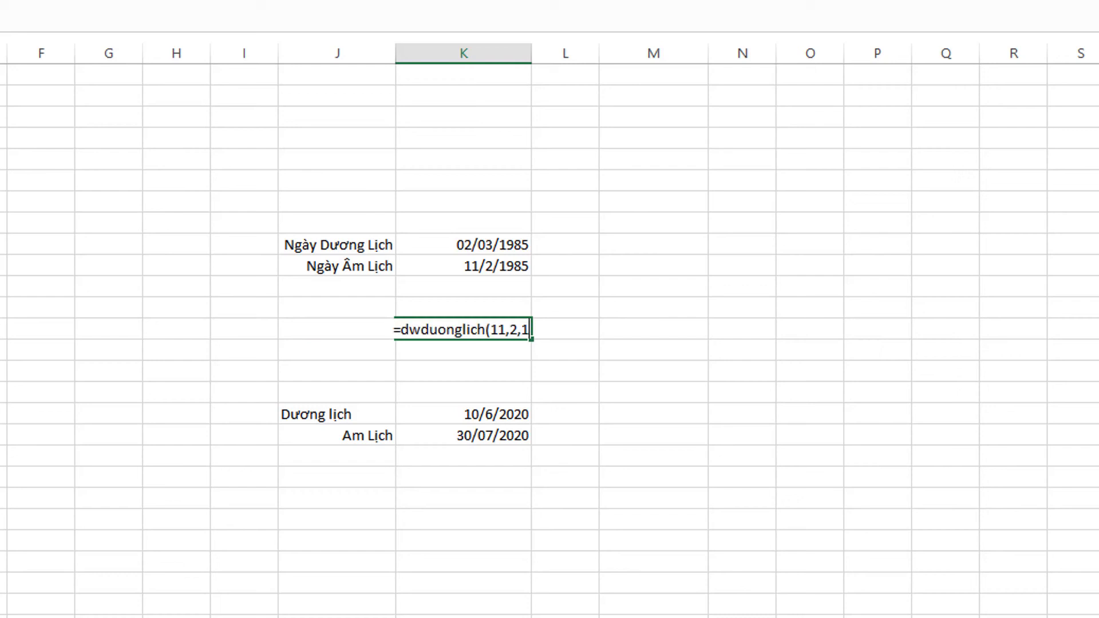
text(985))
key(Return)
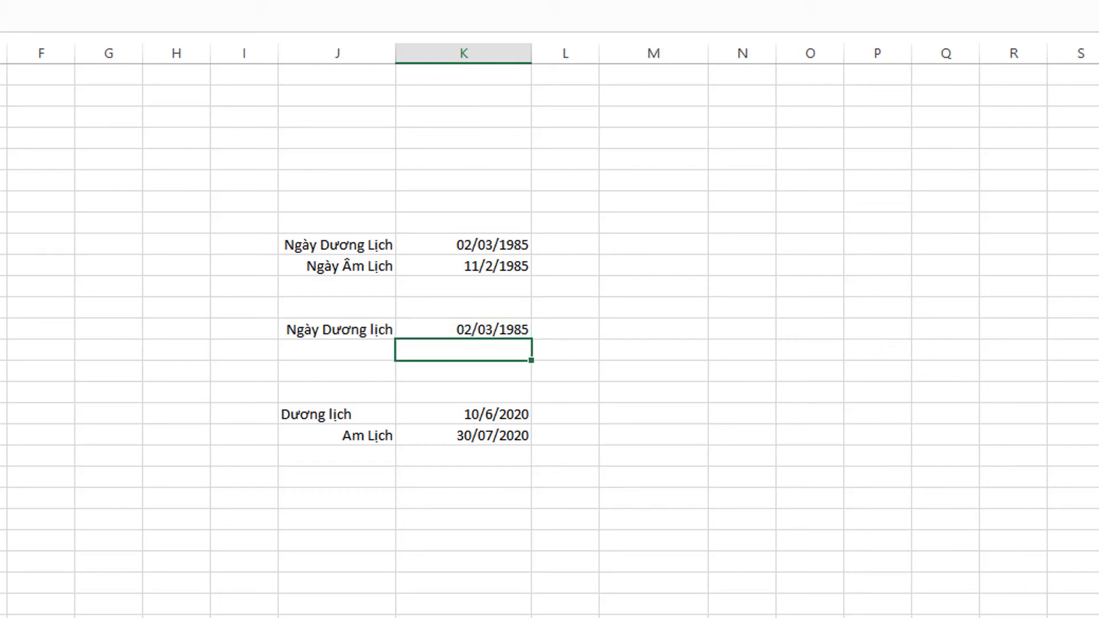
click(463, 329)
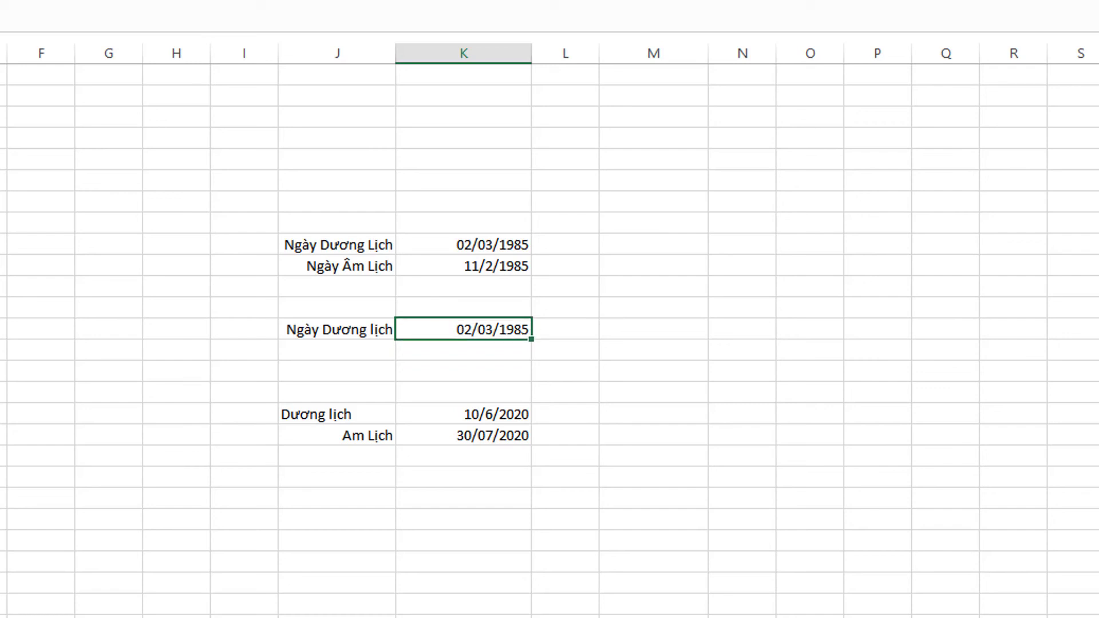
drag(176, 182, 653, 497)
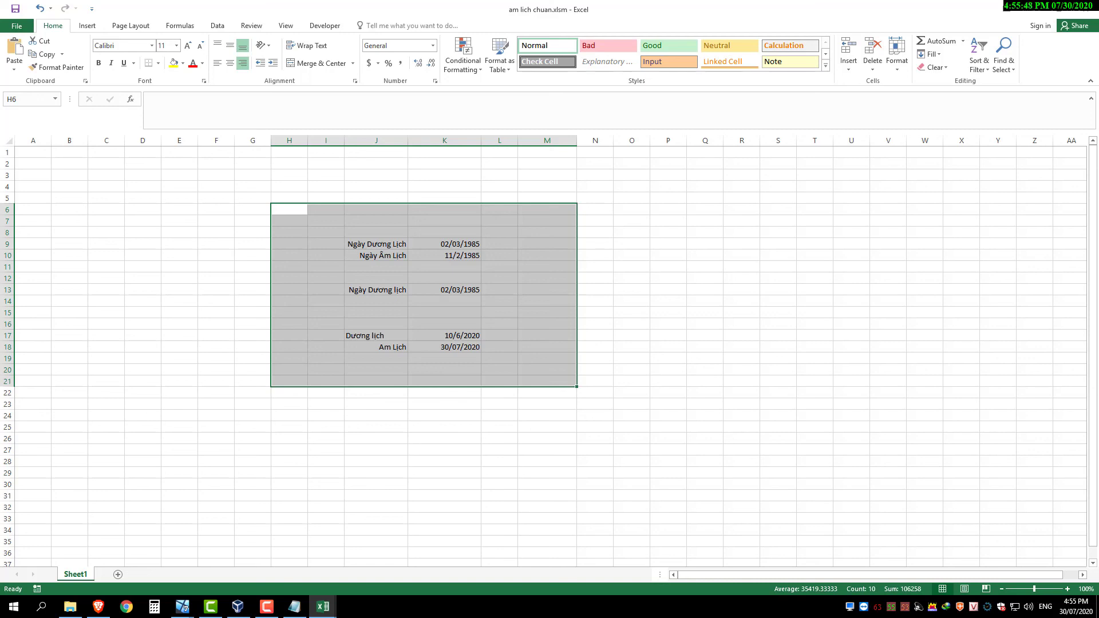
click(444, 289)
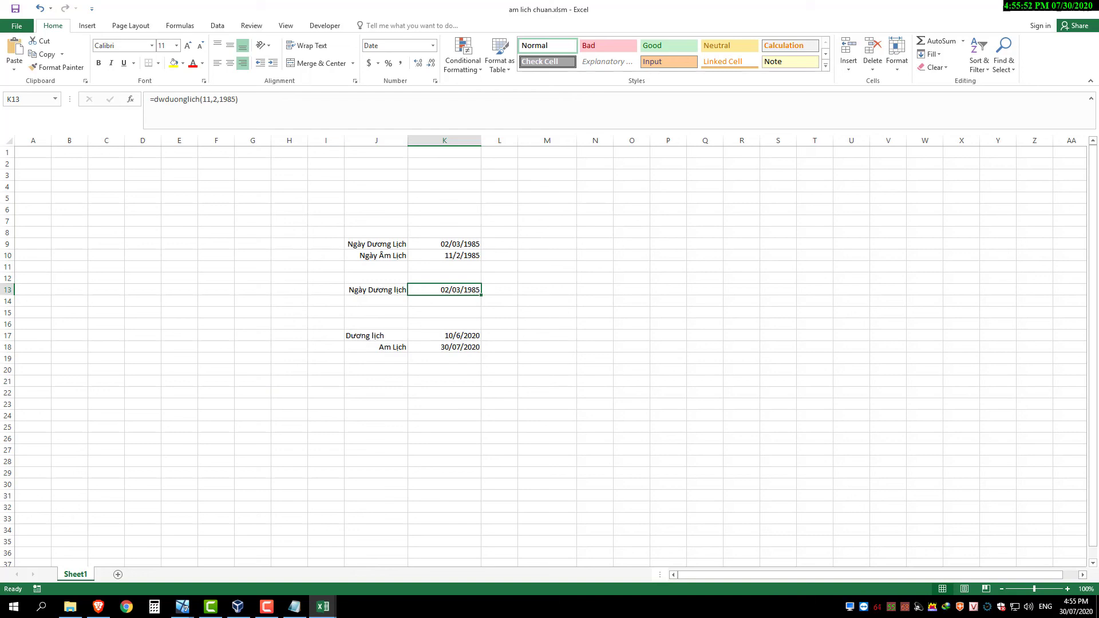
drag(326, 232, 499, 358)
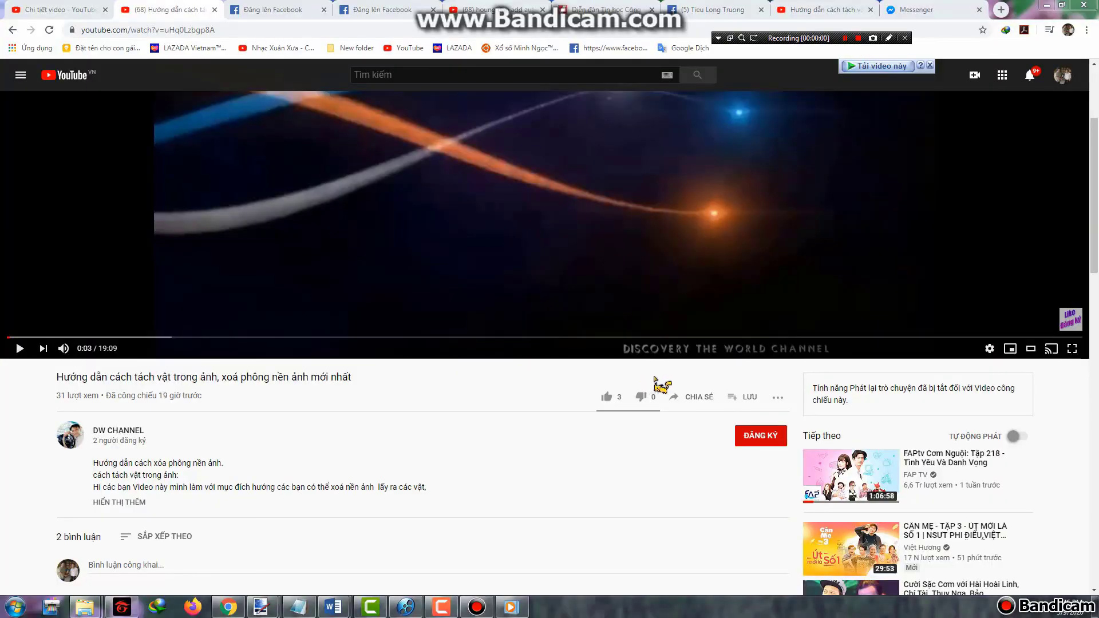
Like the video, subscribe with the bell set to All notifications, and open Share
click(609, 403)
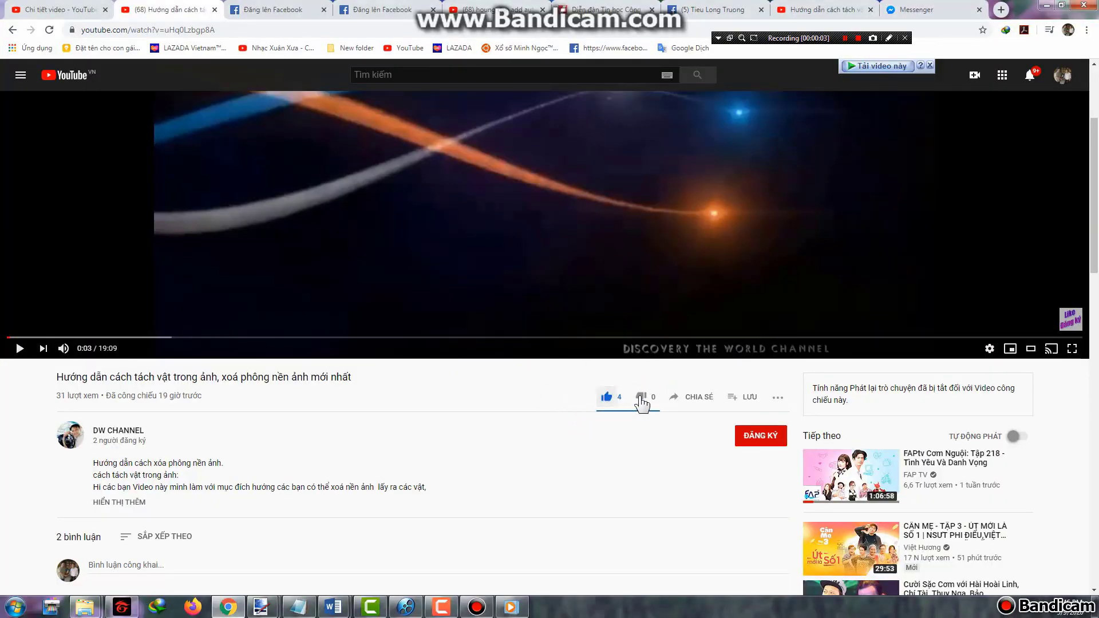
click(756, 446)
click(778, 436)
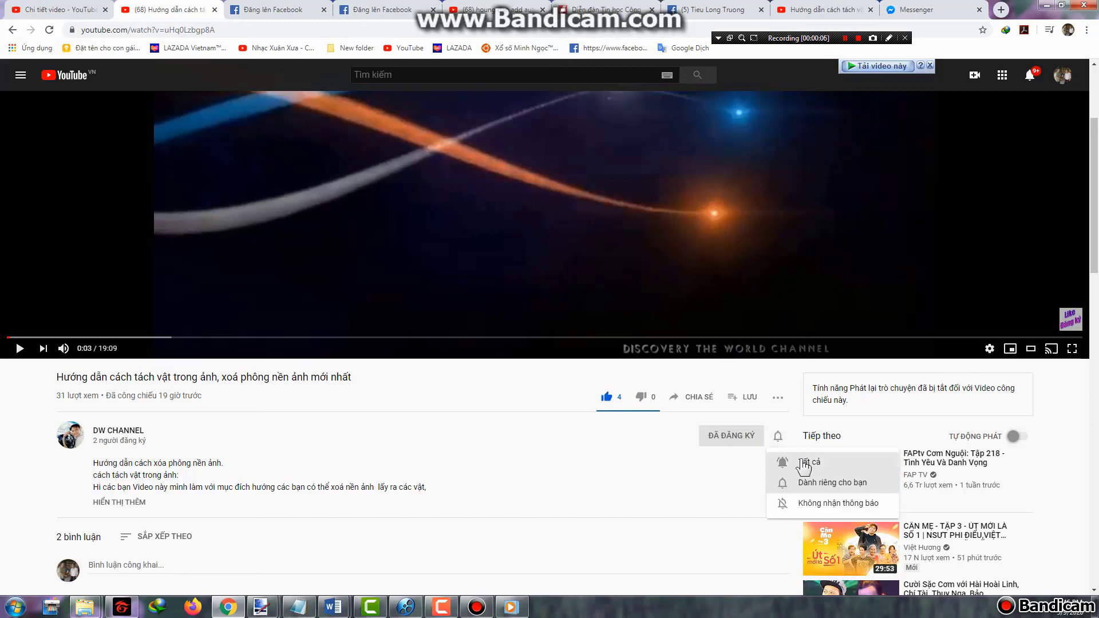
click(784, 461)
click(694, 399)
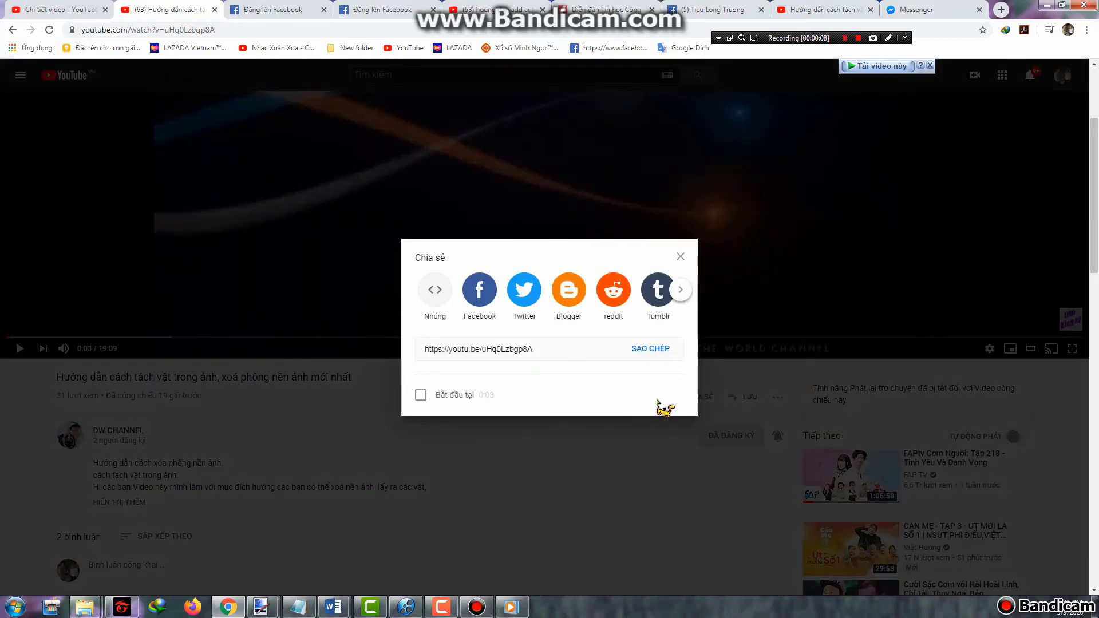